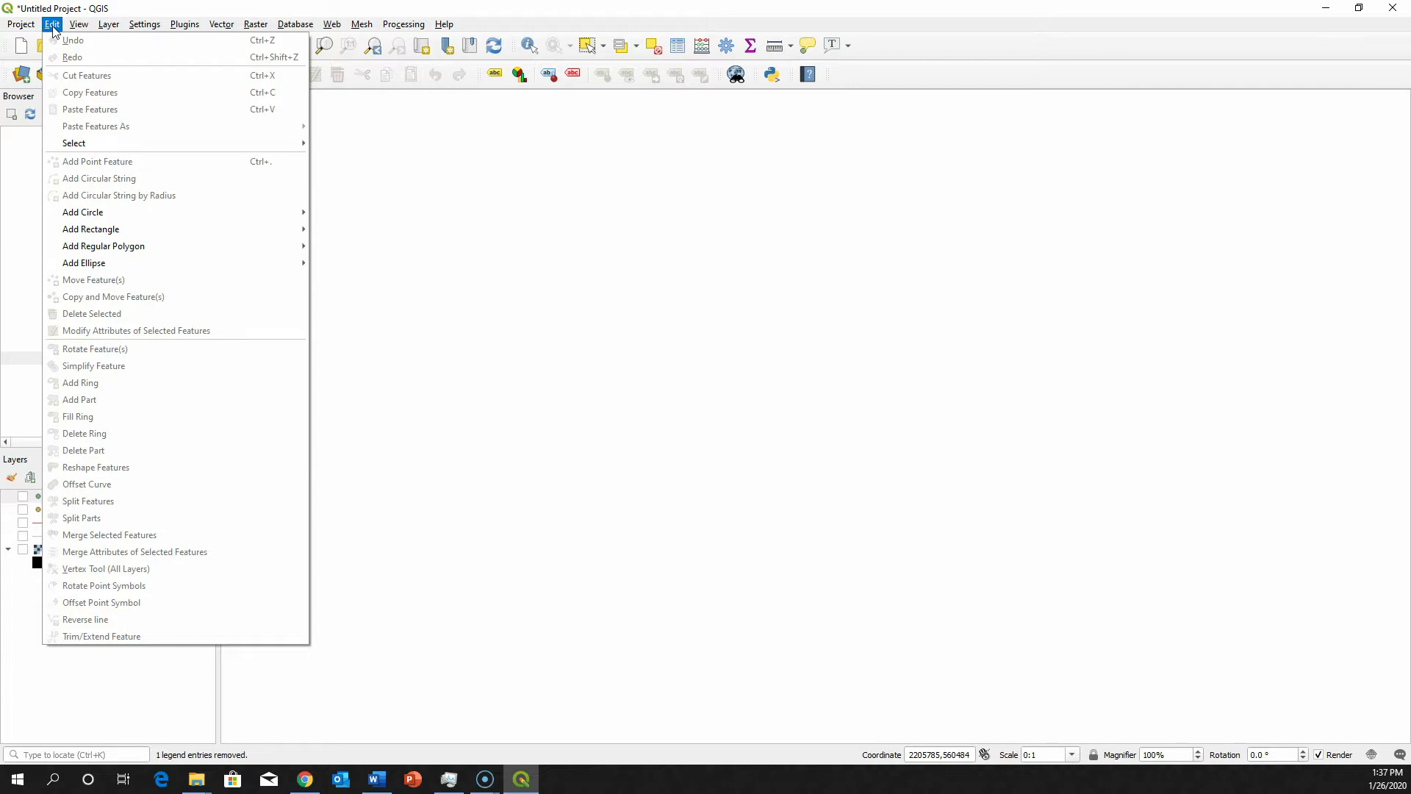
{"action": "left_click", "coordinate": [79, 25]}
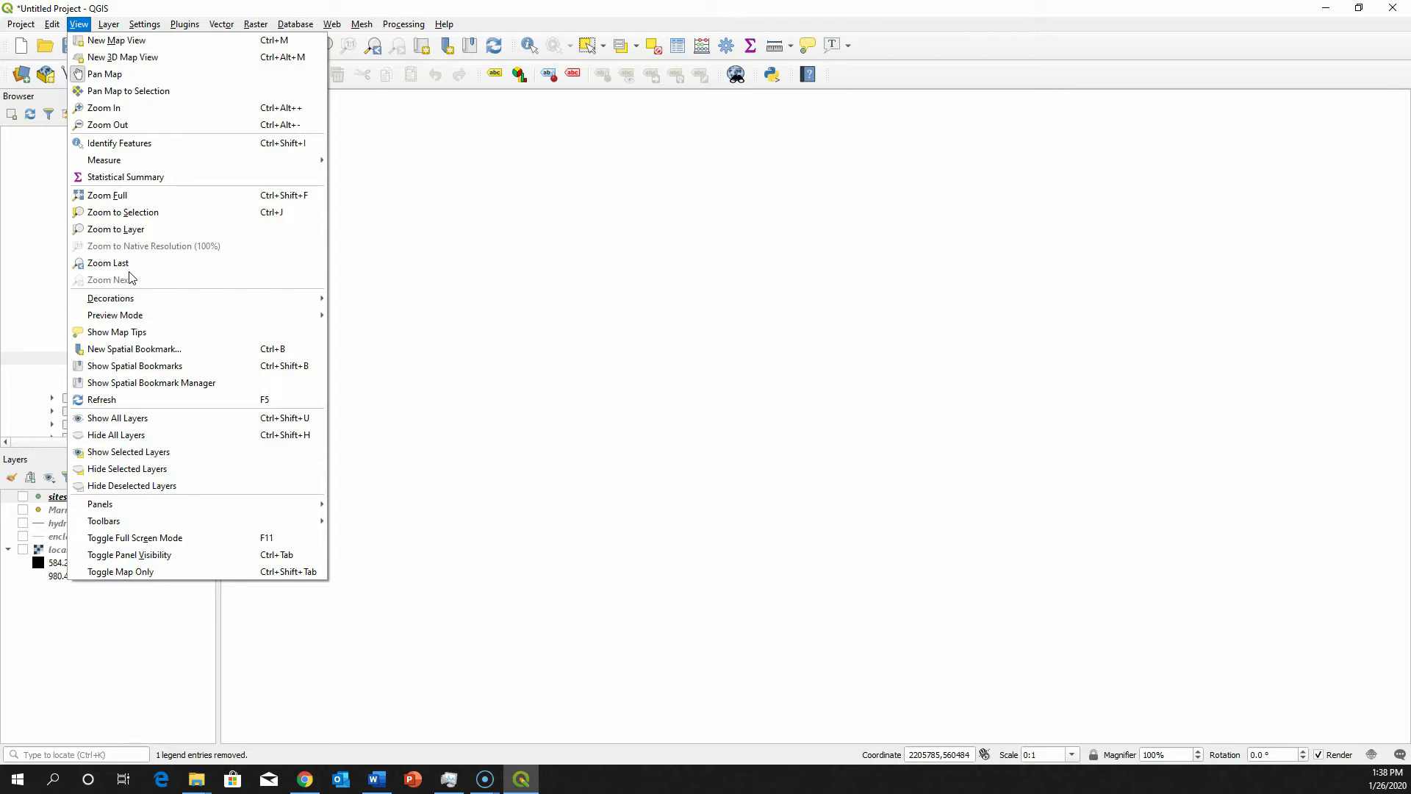
{"action": "mouse_move", "coordinate": [110, 28]}
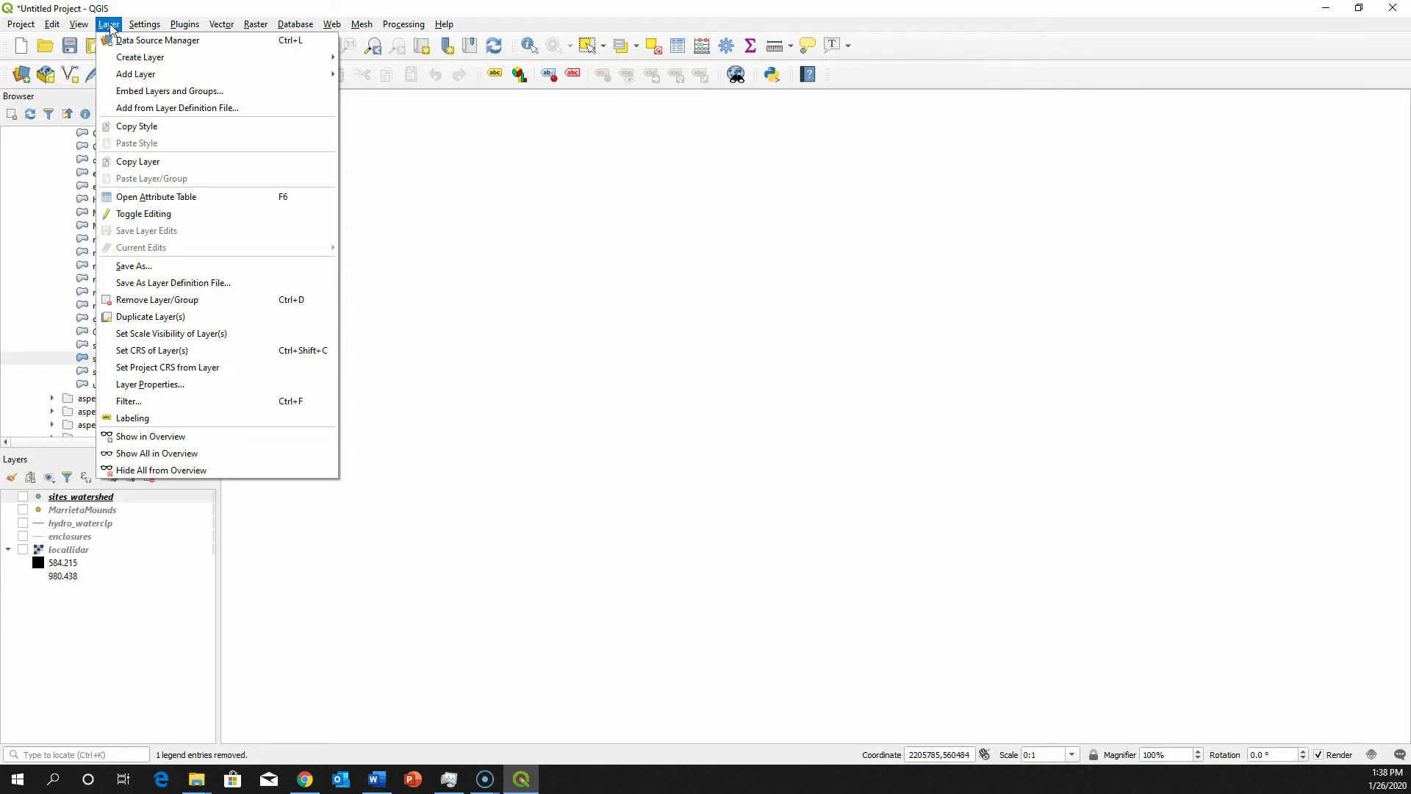
{"action": "left_click", "coordinate": [145, 24]}
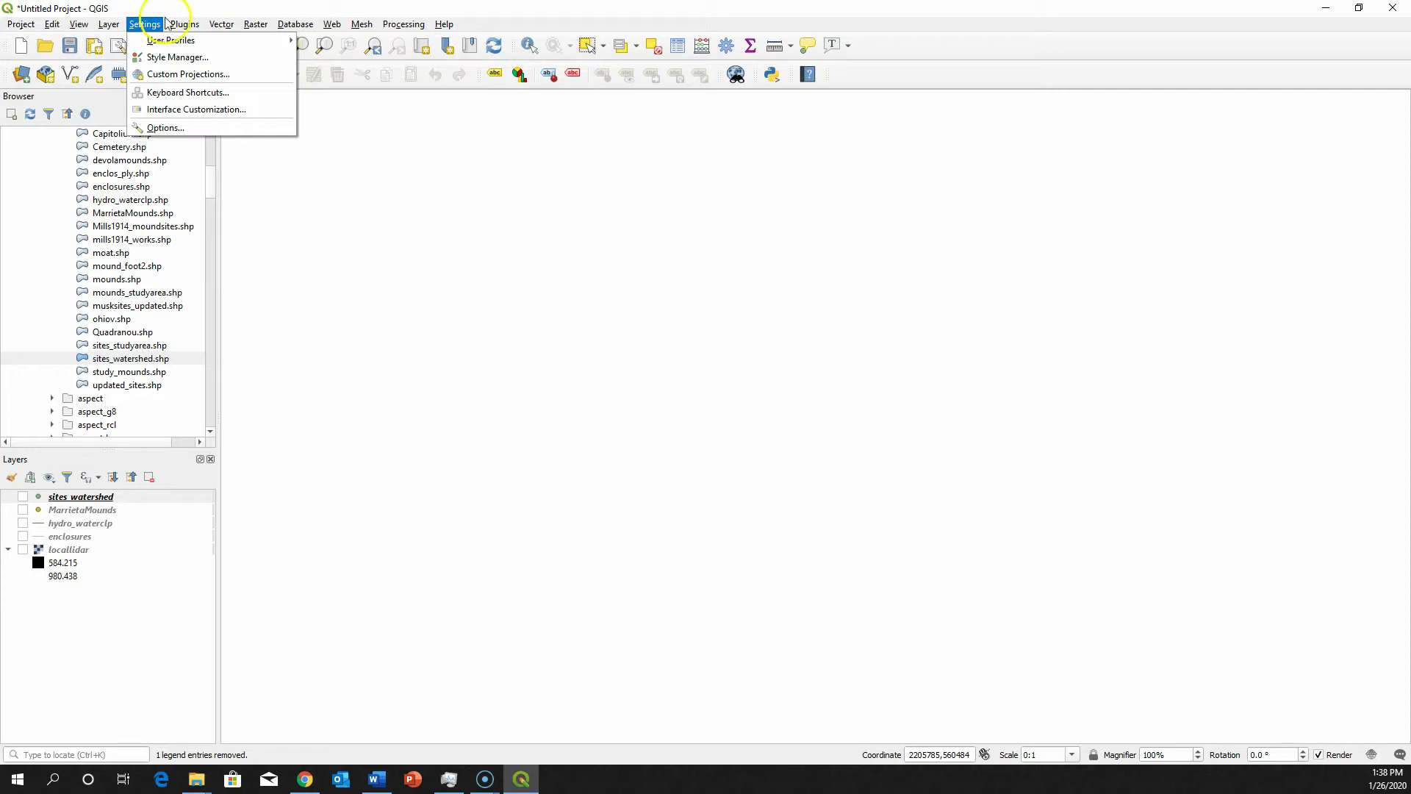
Step: Search the not-installed plugins for "las" and install the LAStools plugin
{"action": "mouse_move", "coordinate": [190, 26]}
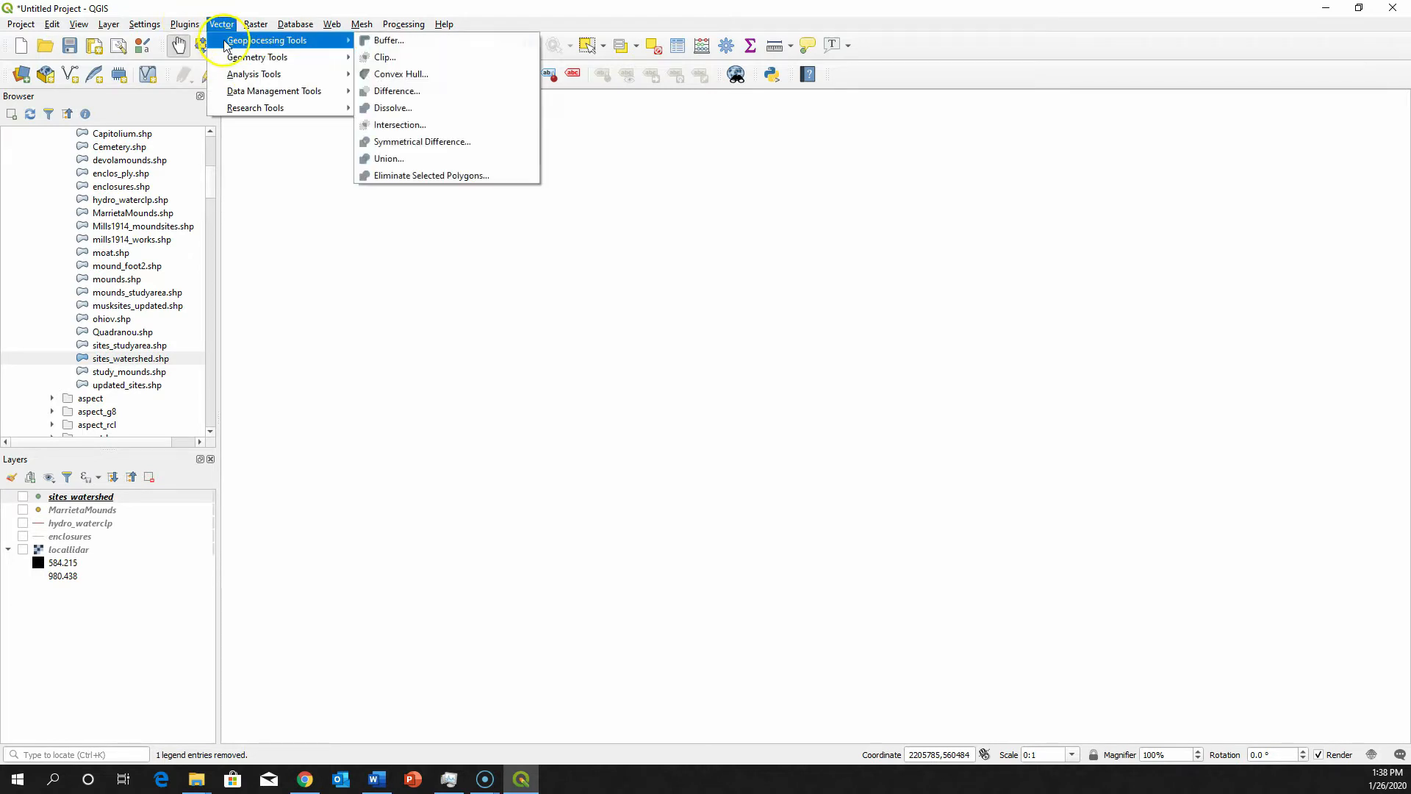
{"action": "left_click", "coordinate": [208, 41]}
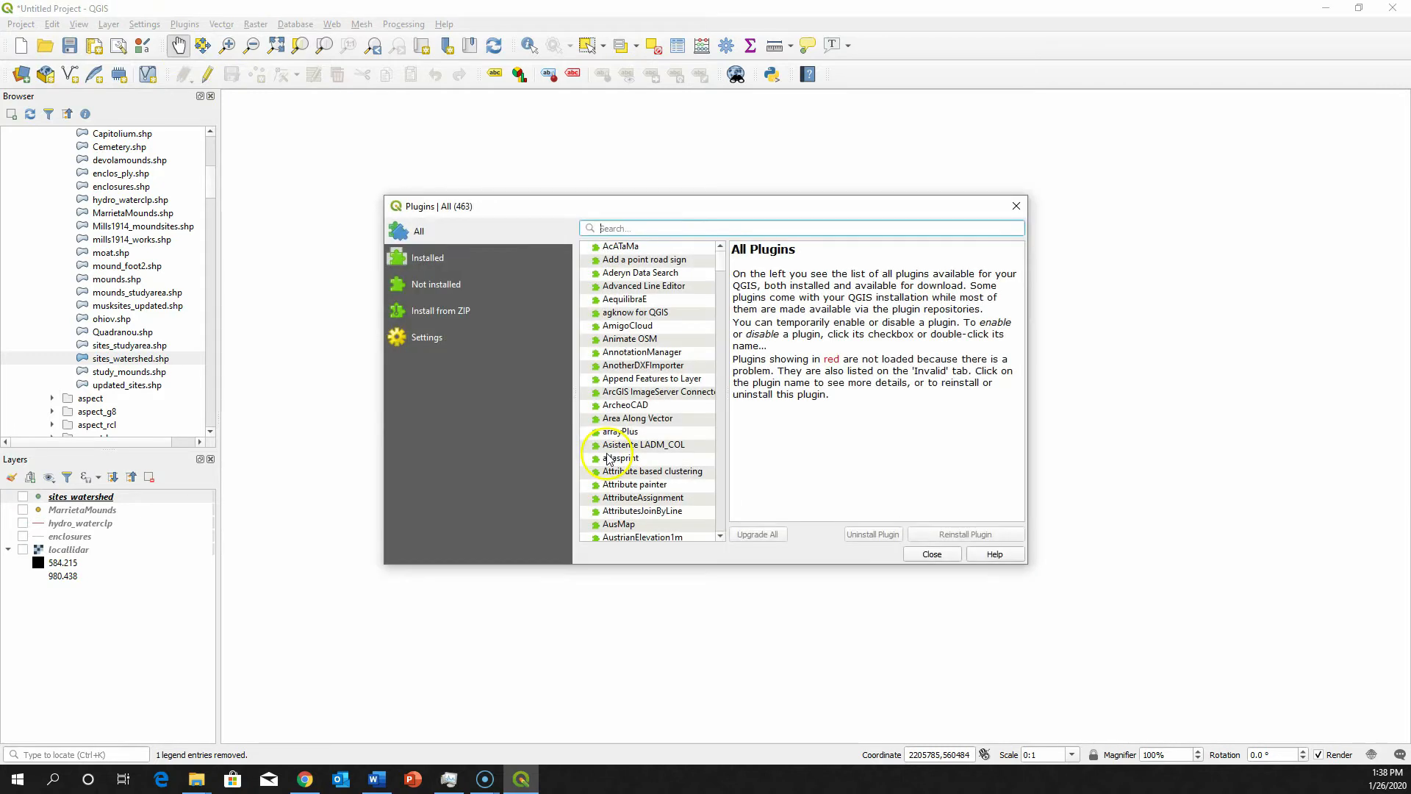
{"action": "left_click", "coordinate": [437, 263]}
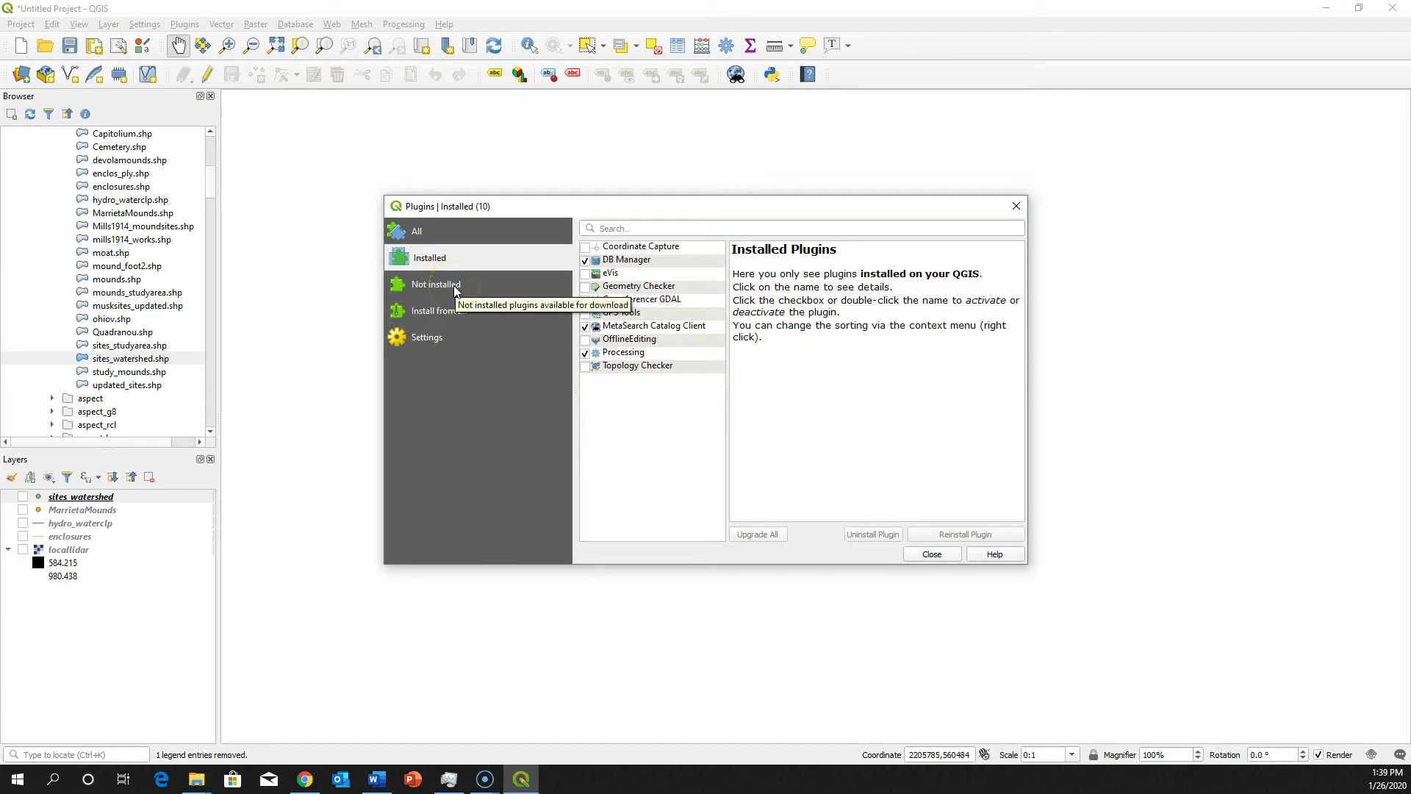
{"action": "left_click", "coordinate": [453, 286]}
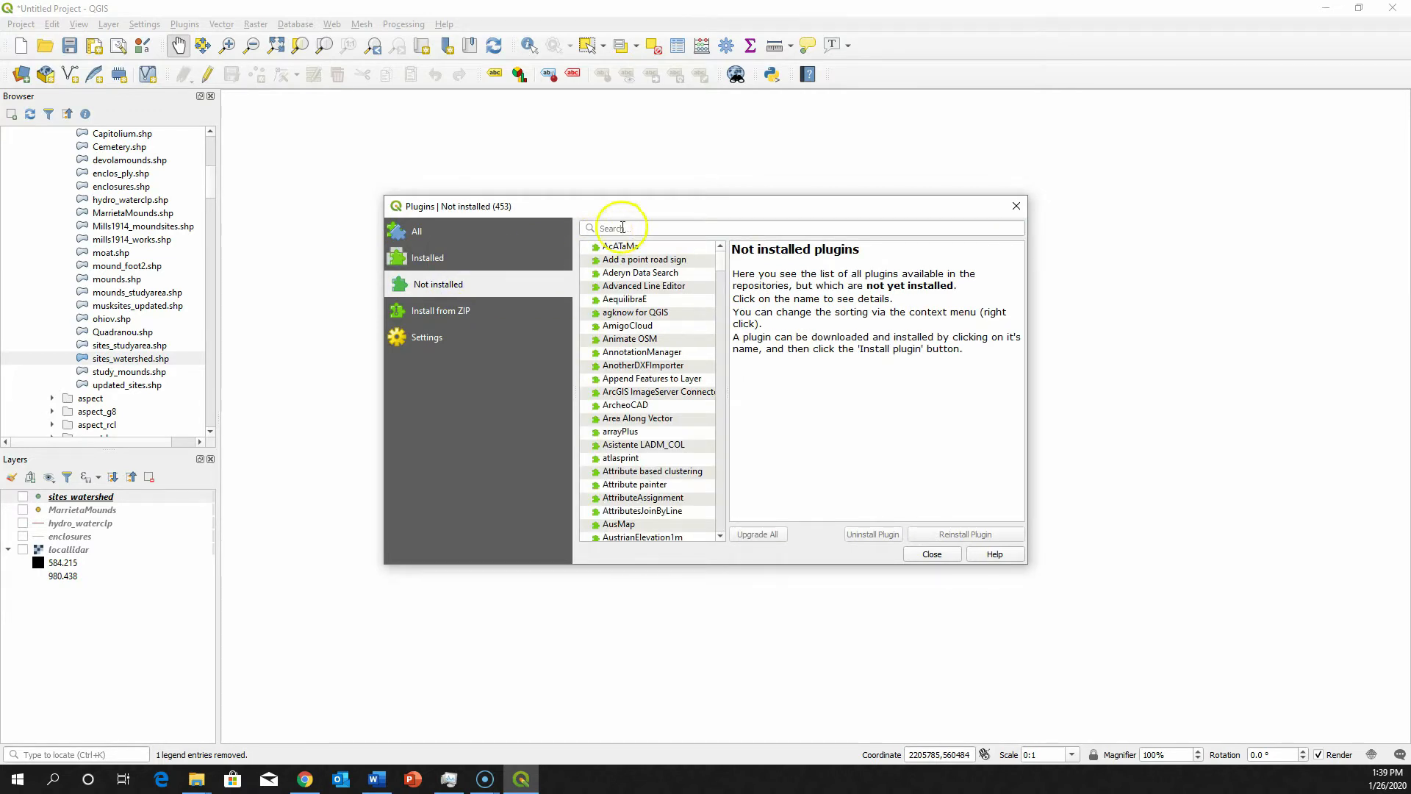
{"action": "left_click", "coordinate": [631, 225]}
{"action": "type", "text": "las"}
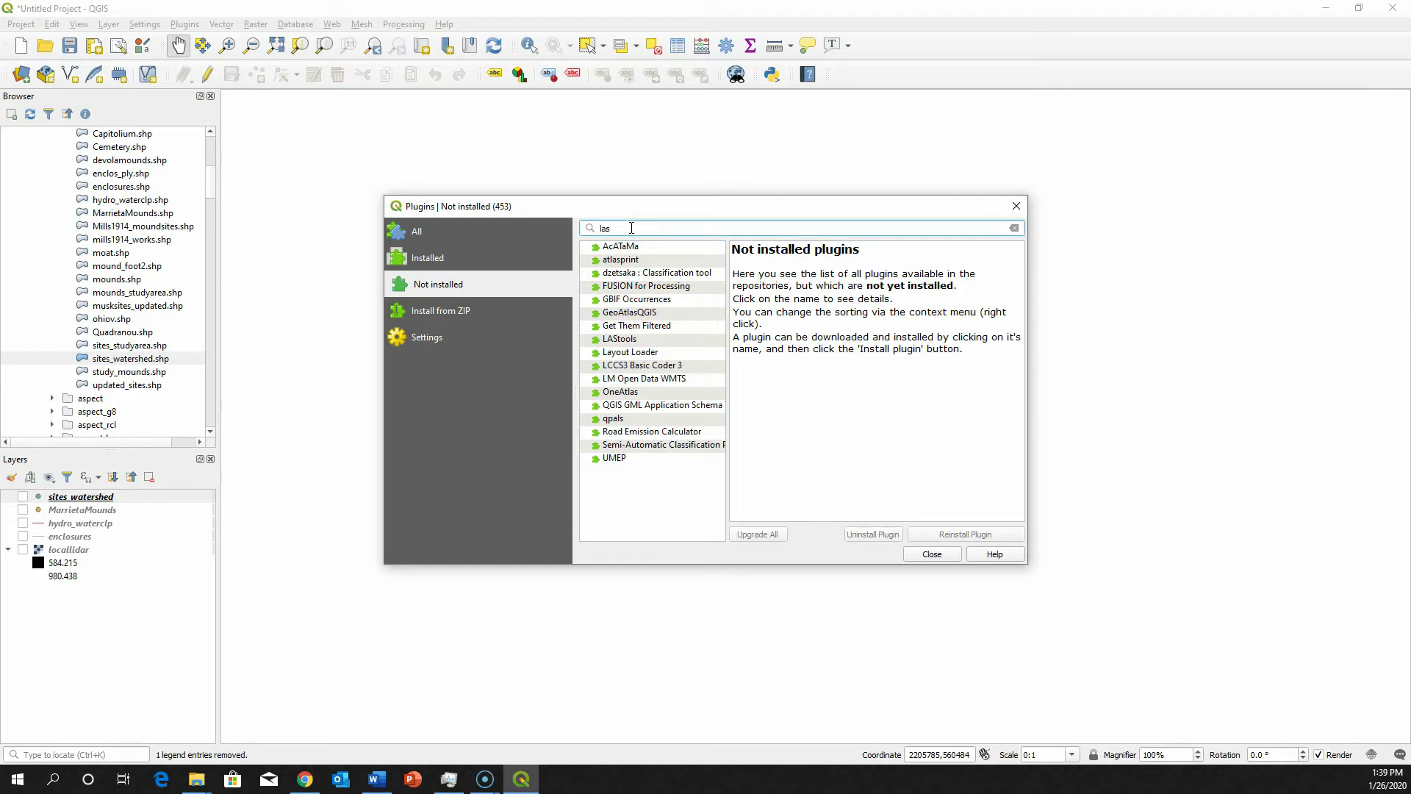
{"action": "left_click", "coordinate": [629, 343]}
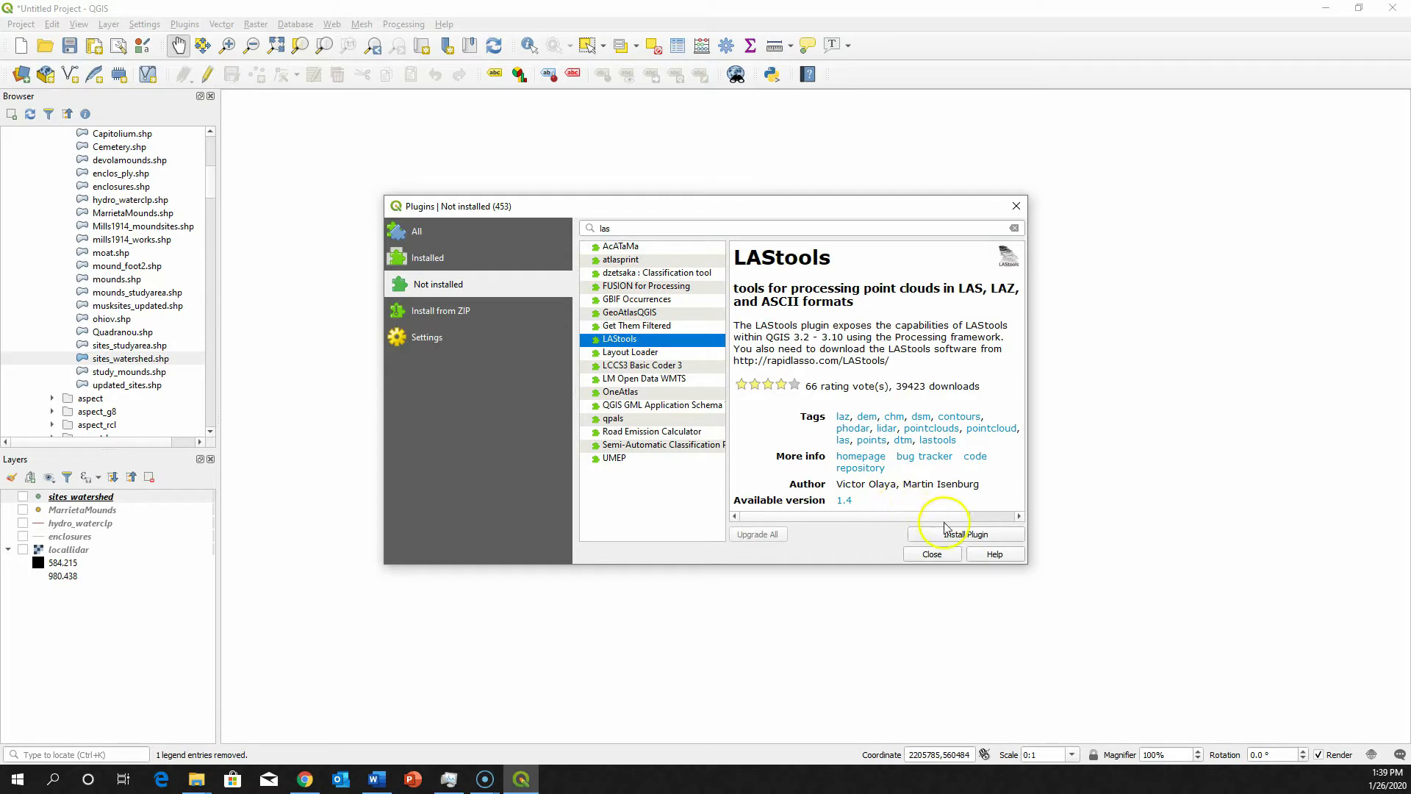
{"action": "left_click", "coordinate": [976, 535]}
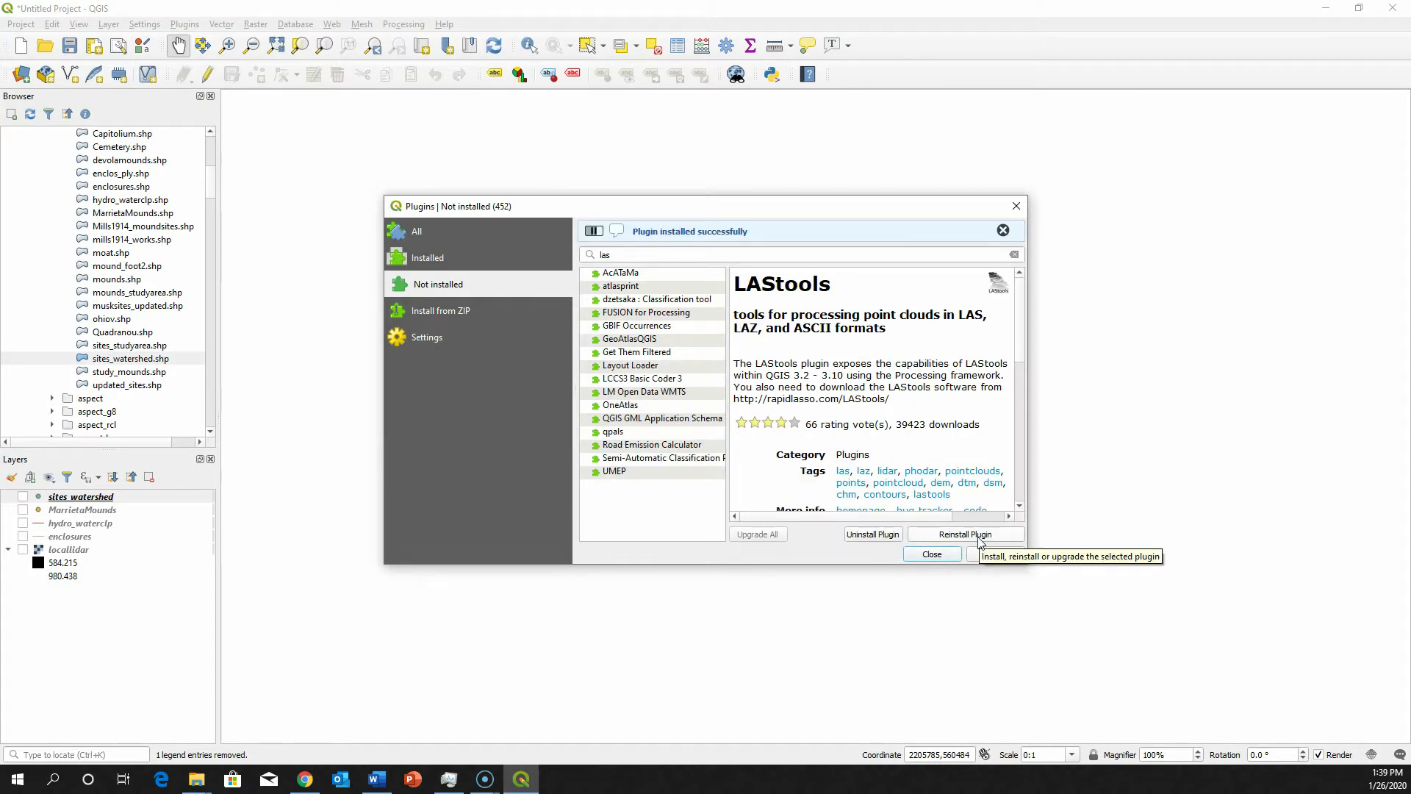
Step: Clear the plugin search, browse the full list of plugins that are not installed, and close the plugin manager
{"action": "left_click", "coordinate": [639, 286]}
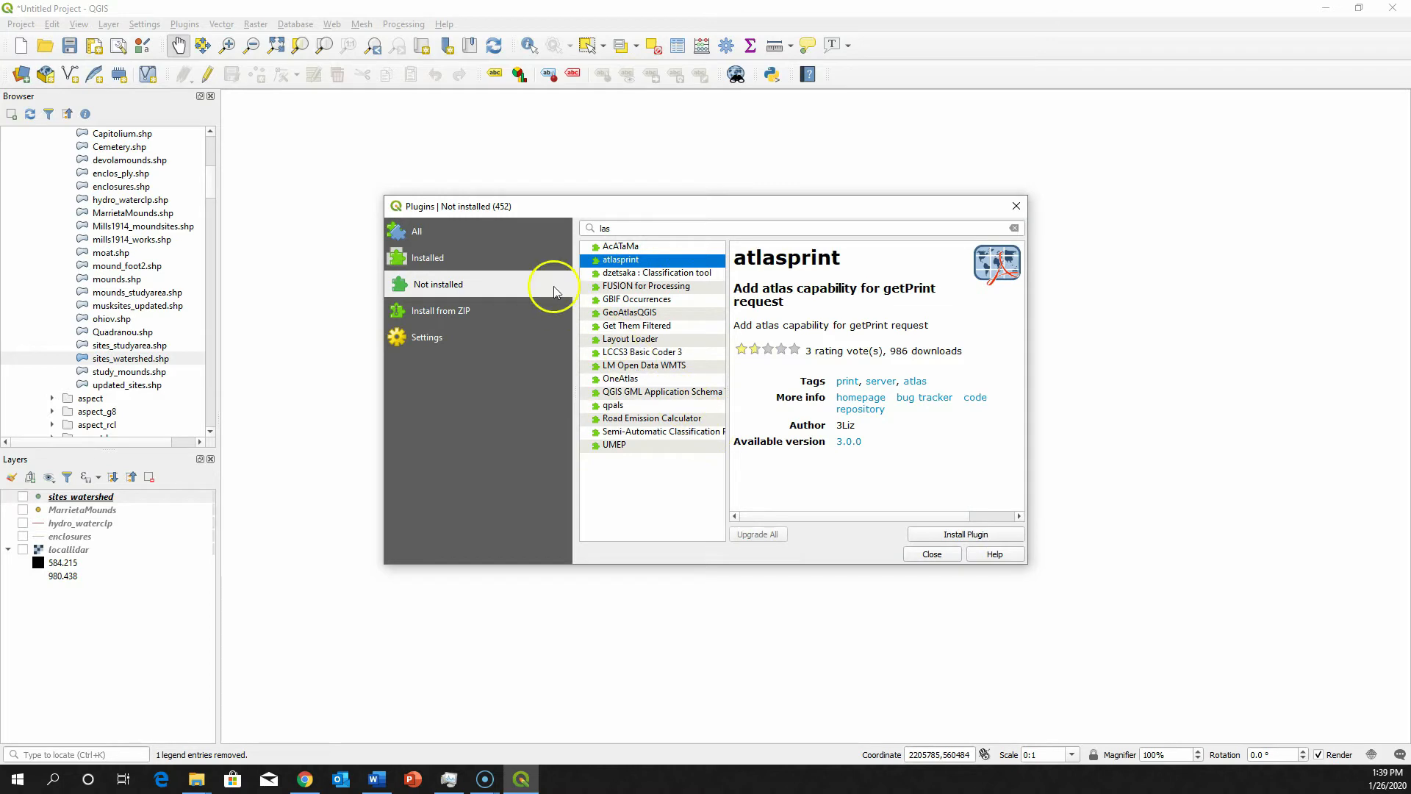
{"action": "left_click", "coordinate": [669, 229]}
{"action": "double_click", "coordinate": [963, 225]}
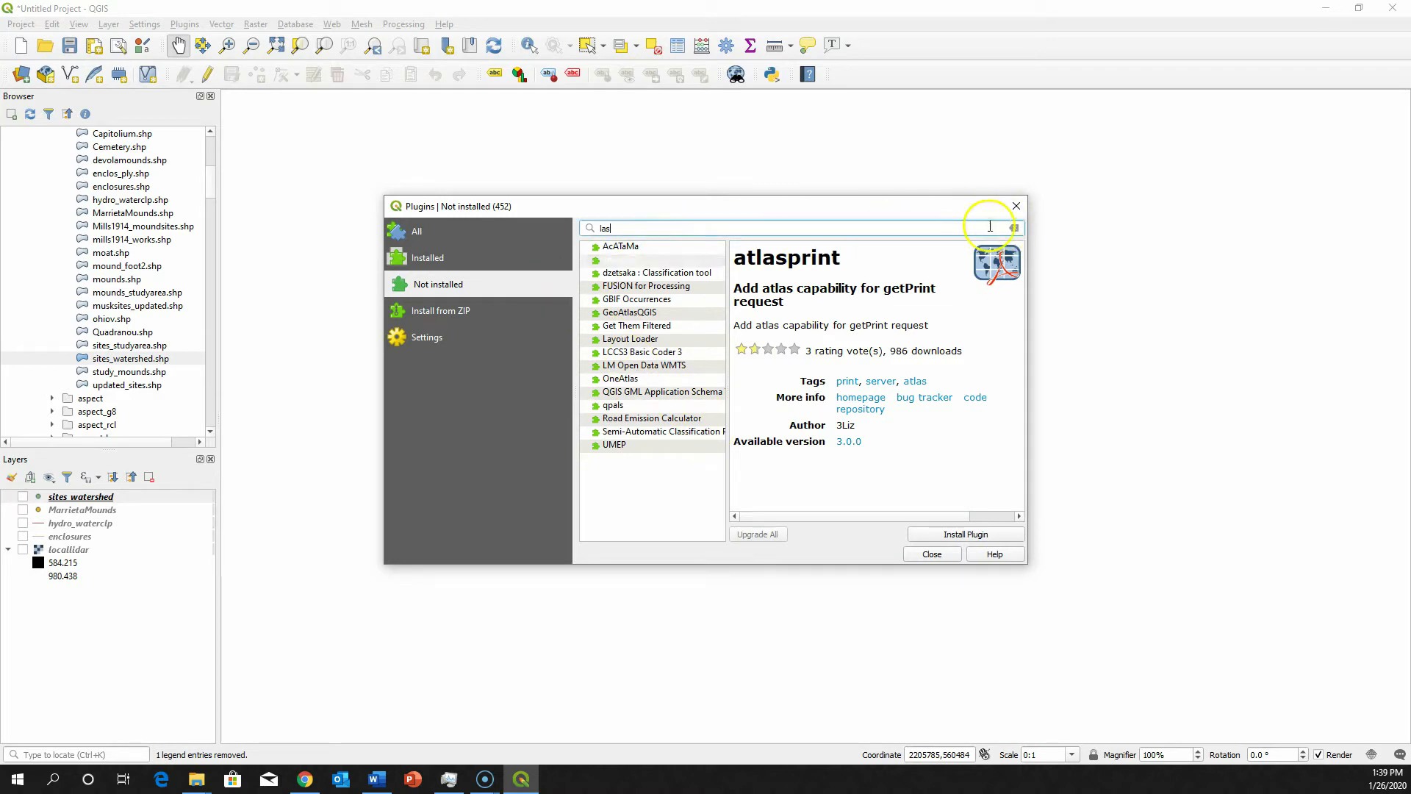
{"action": "key", "text": "BackSpace"}
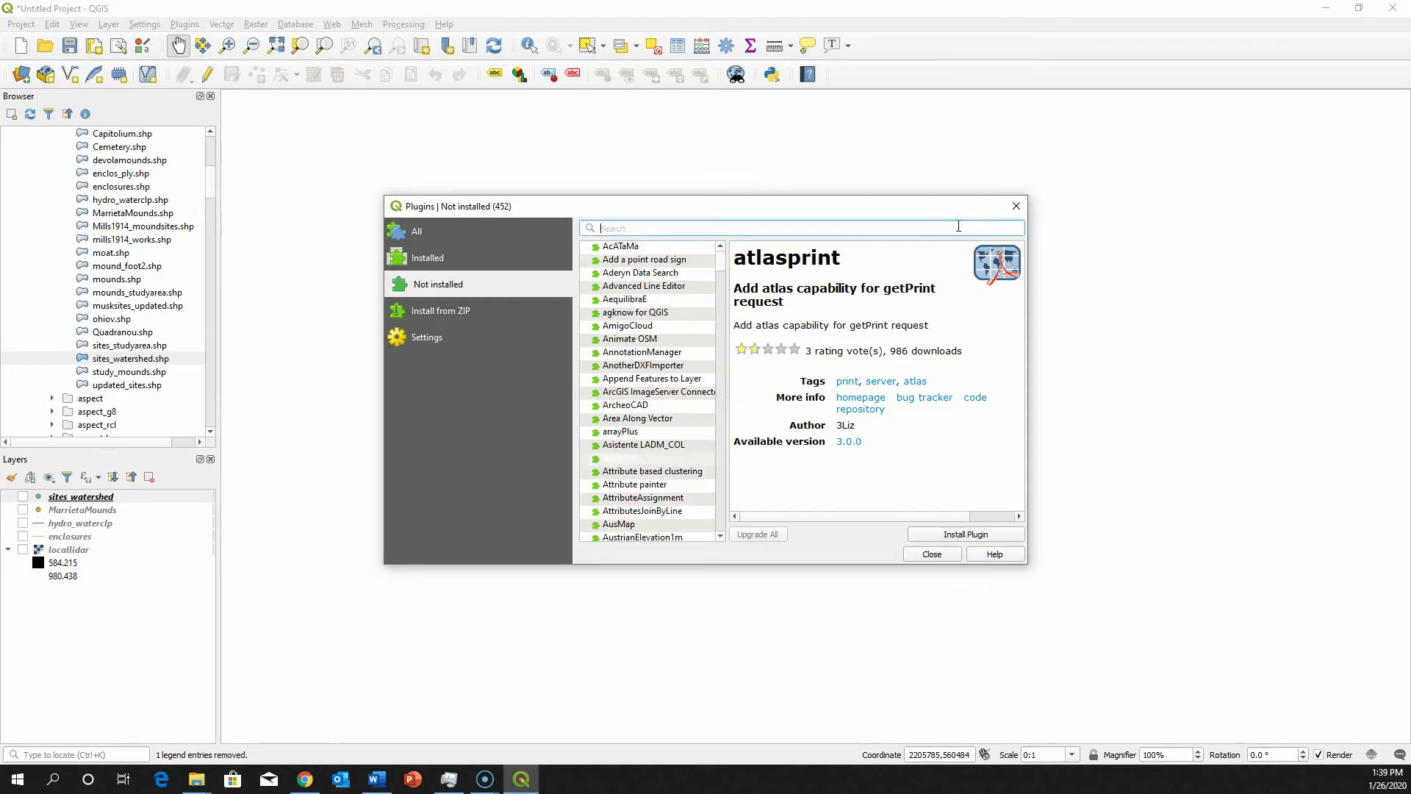
{"action": "scroll", "coordinate": [650, 375], "scroll_direction": "down", "scroll_amount": 6}
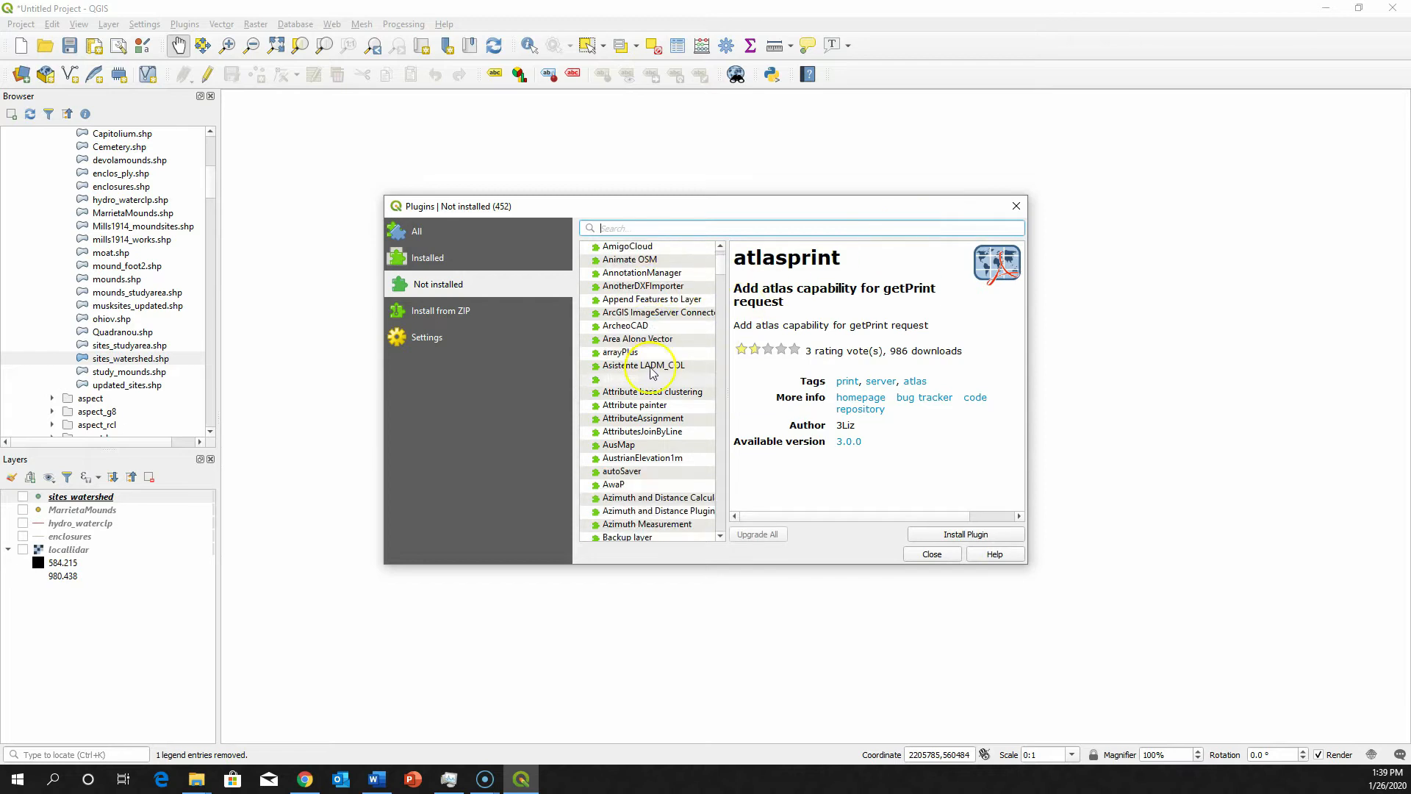
{"action": "scroll", "coordinate": [650, 375], "scroll_direction": "down", "scroll_amount": 1}
{"action": "scroll", "coordinate": [651, 375], "scroll_direction": "down", "scroll_amount": 10}
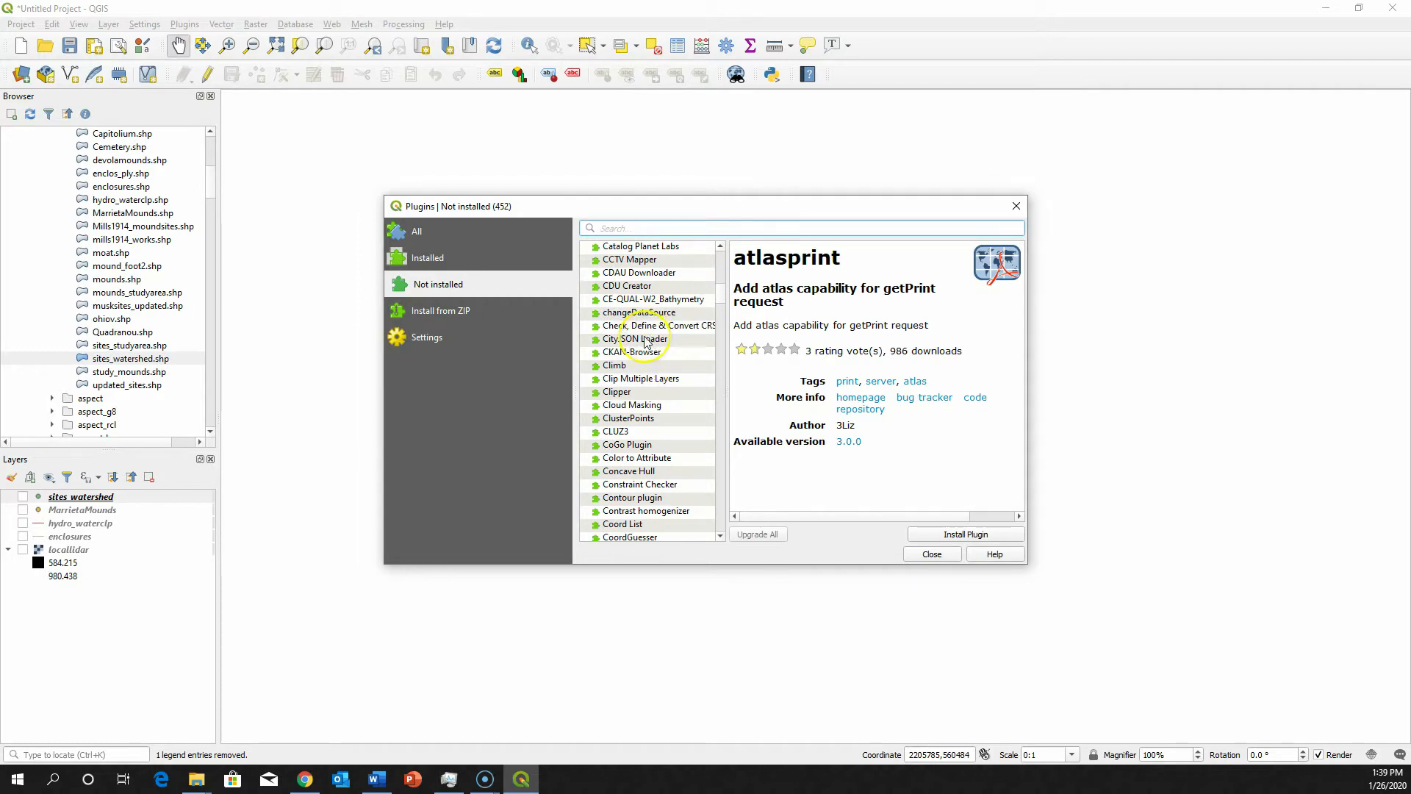
{"action": "scroll", "coordinate": [646, 342], "scroll_direction": "down", "scroll_amount": 5}
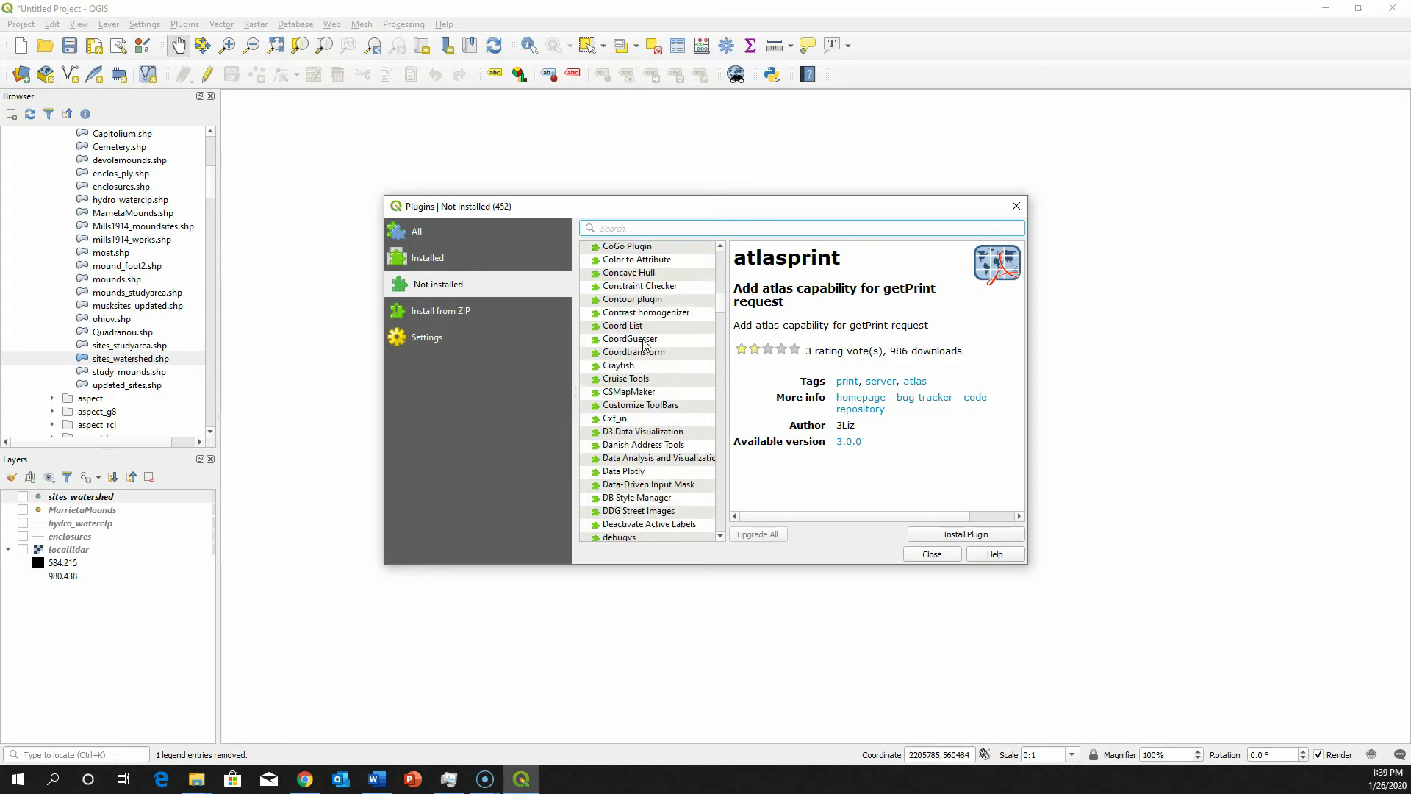
{"action": "scroll", "coordinate": [644, 345], "scroll_direction": "down", "scroll_amount": 20}
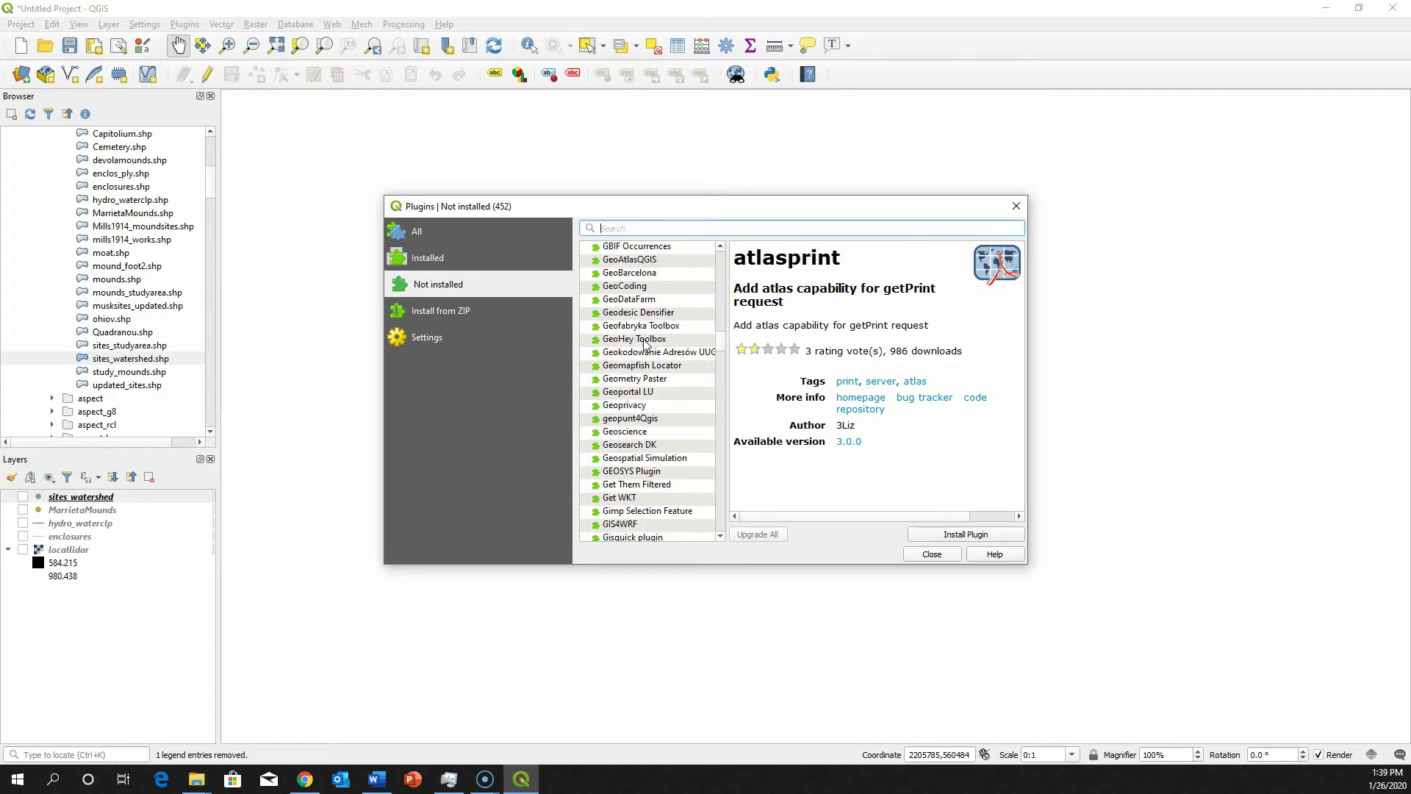
{"action": "scroll", "coordinate": [646, 344], "scroll_direction": "down", "scroll_amount": 20}
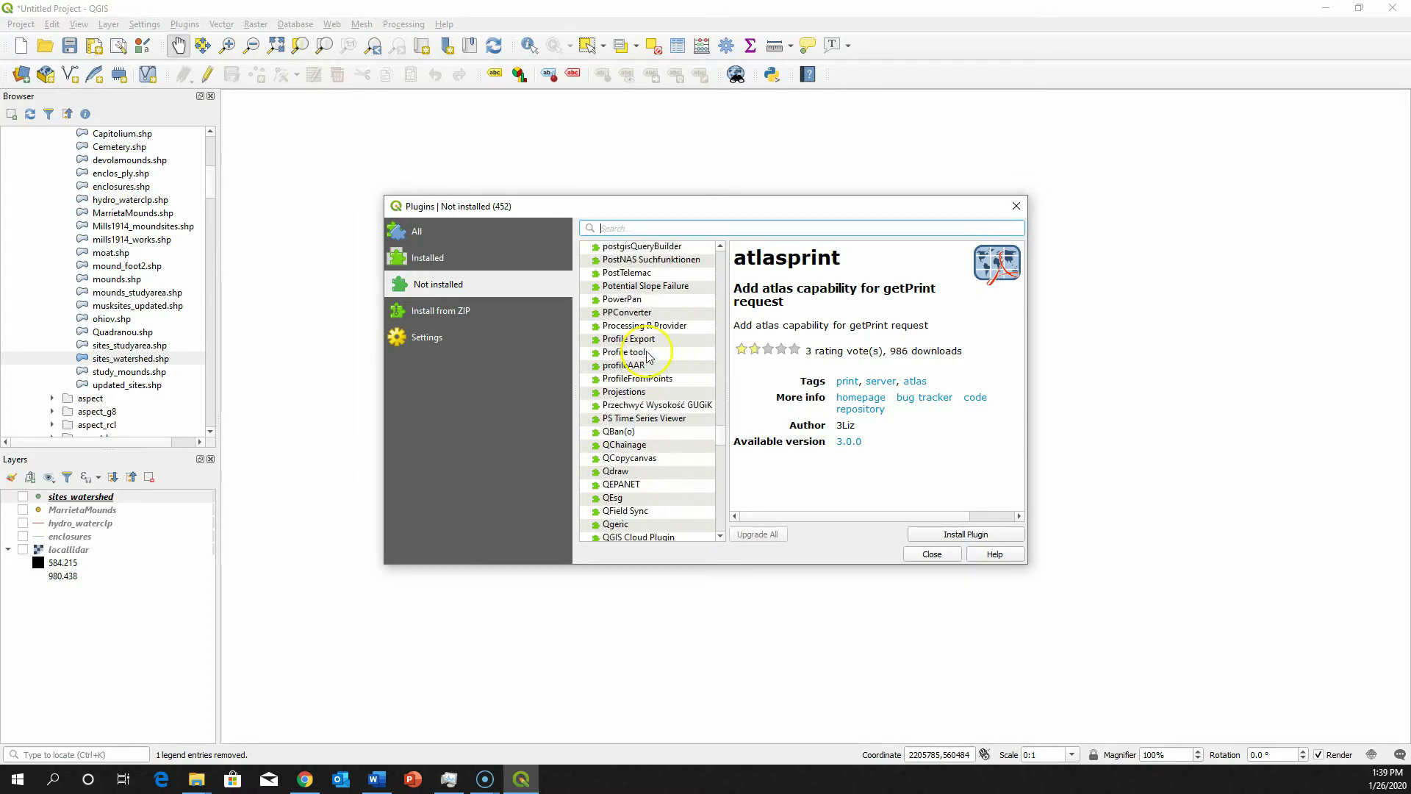
{"action": "scroll", "coordinate": [647, 365], "scroll_direction": "down", "scroll_amount": 20}
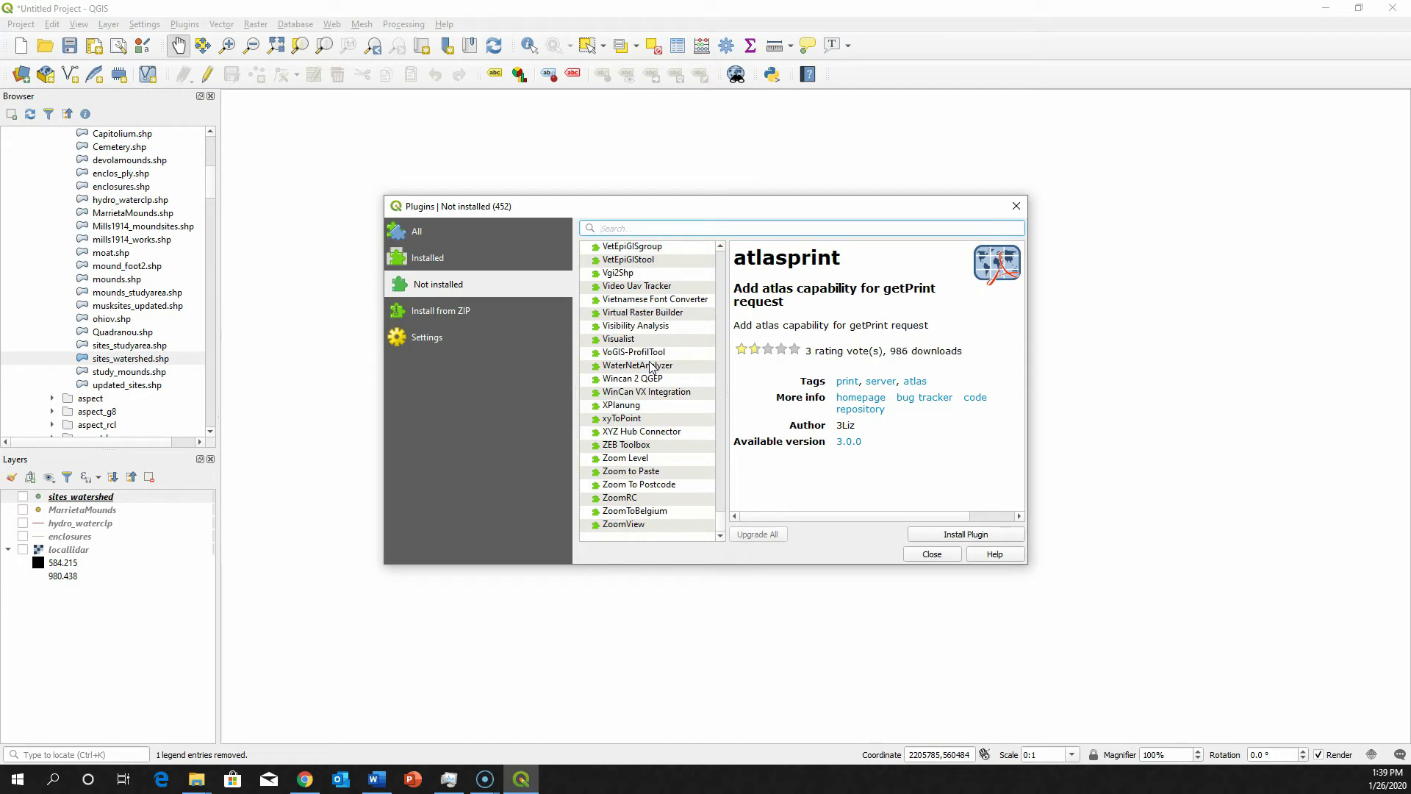
{"action": "left_click", "coordinate": [652, 369]}
{"action": "left_click", "coordinate": [1011, 211]}
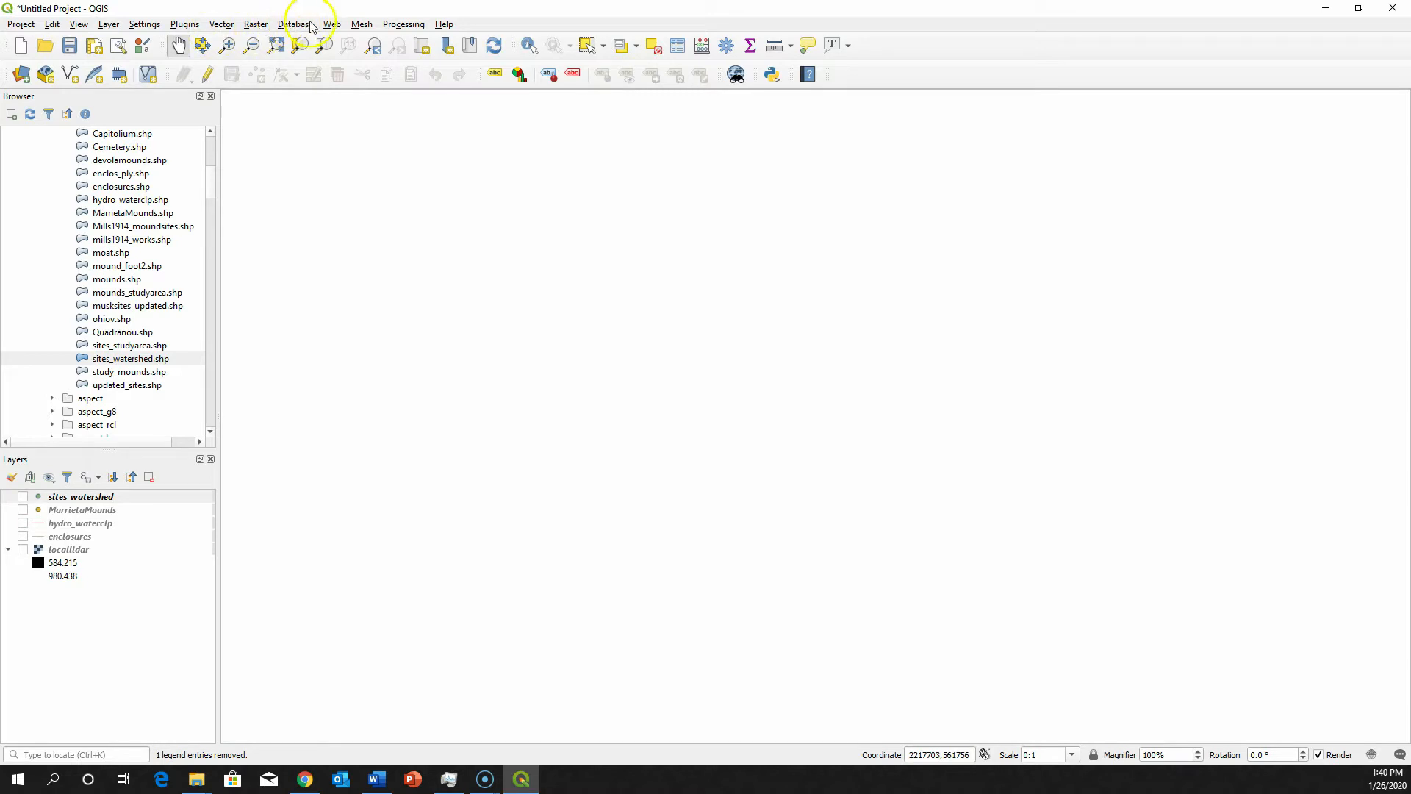
{"action": "left_click", "coordinate": [406, 27]}
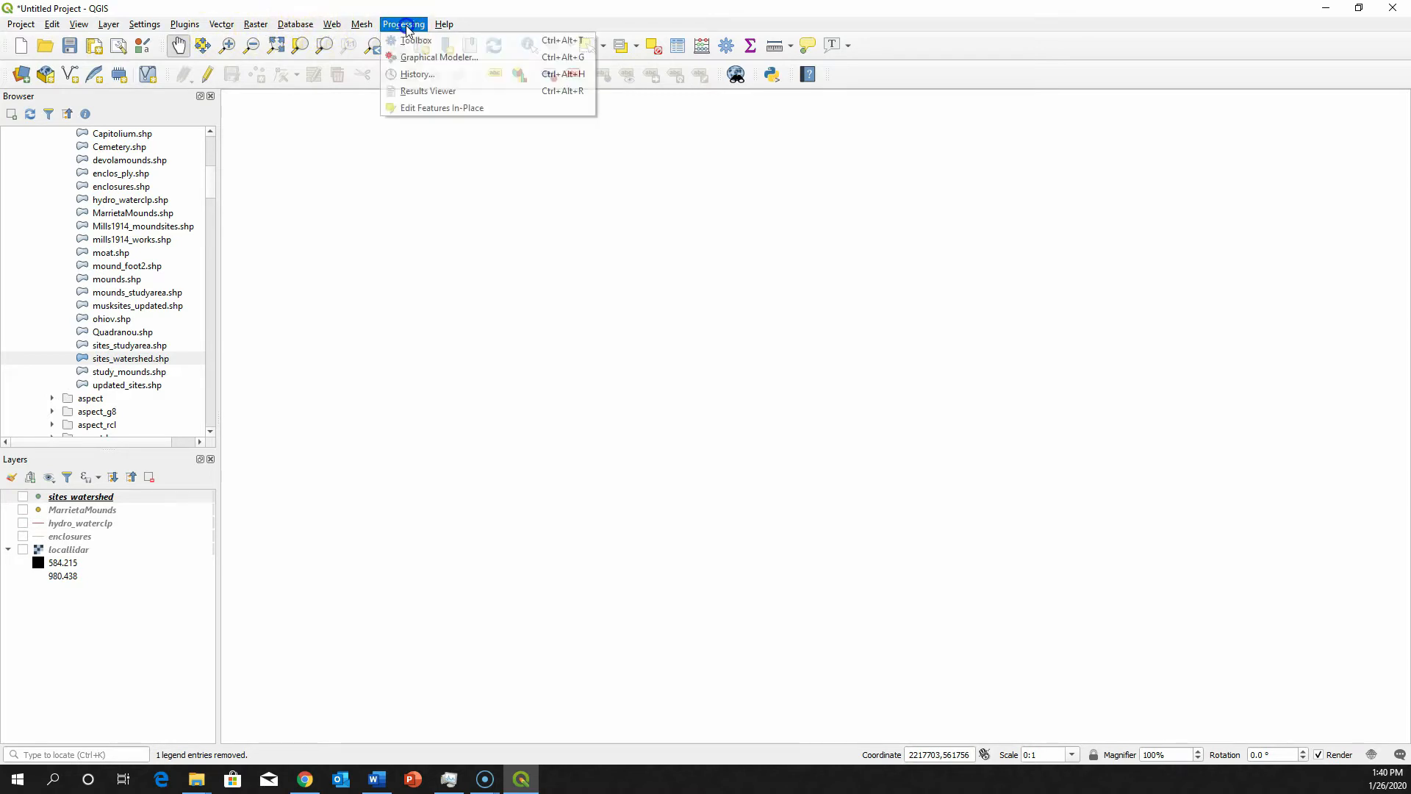
{"action": "left_click", "coordinate": [274, 27]}
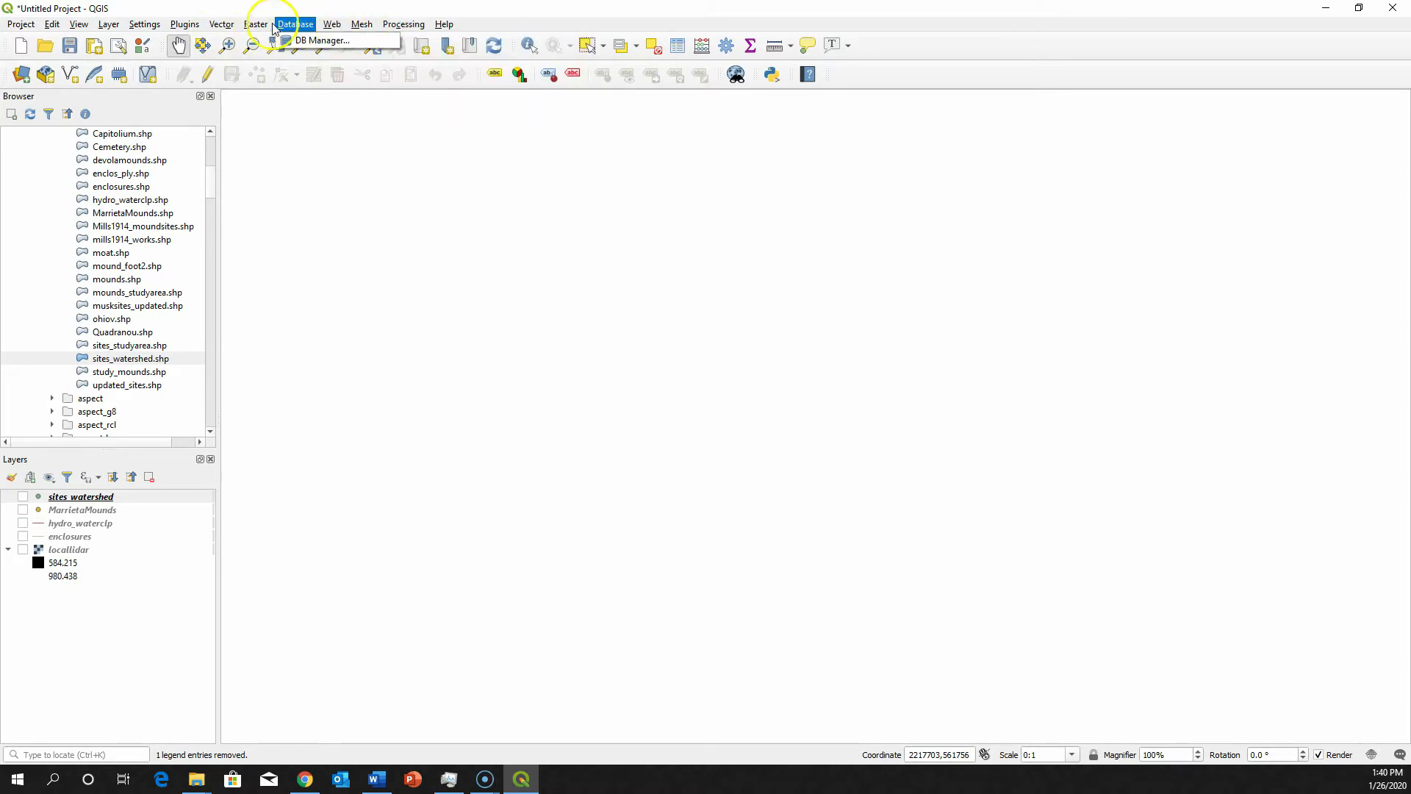
{"action": "mouse_move", "coordinate": [222, 26]}
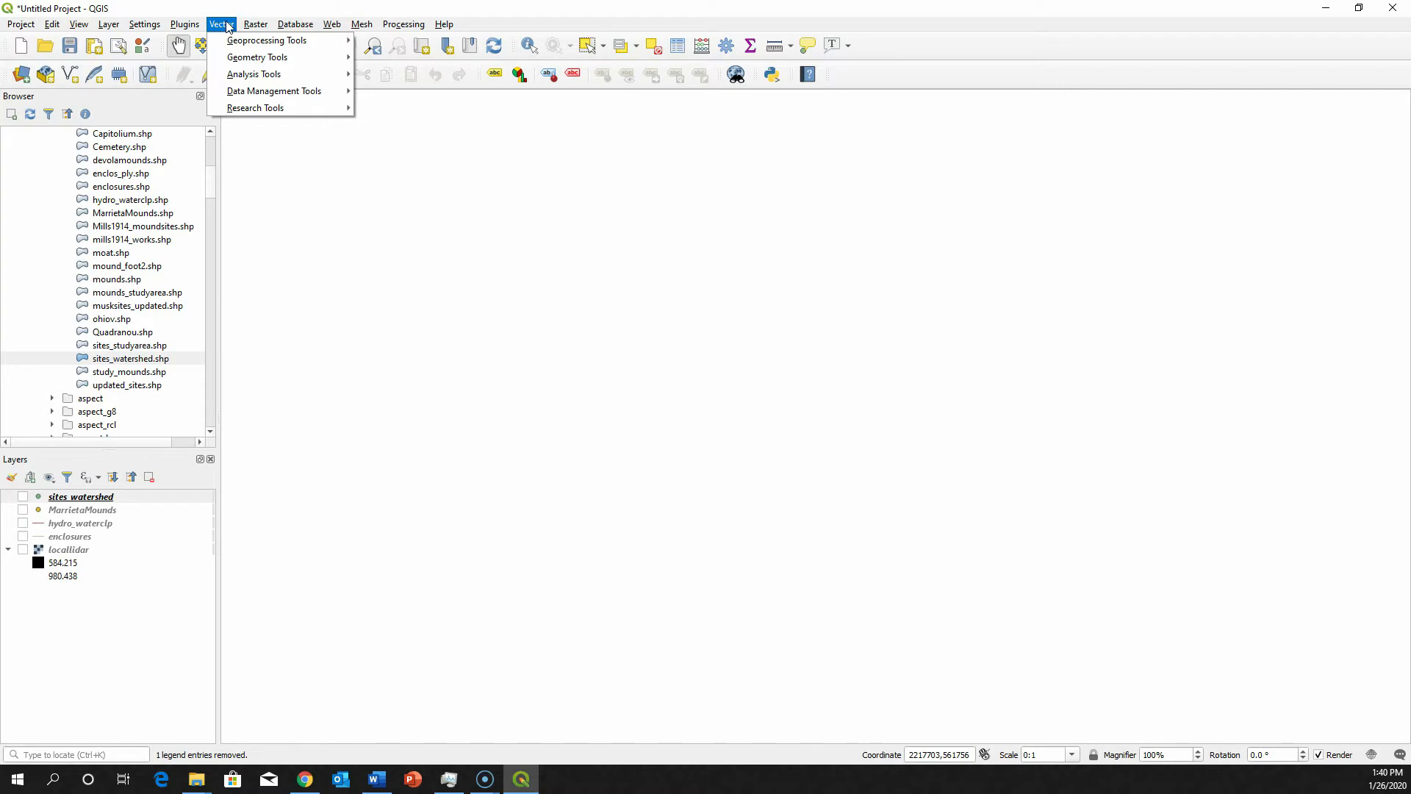
{"action": "left_click", "coordinate": [359, 414]}
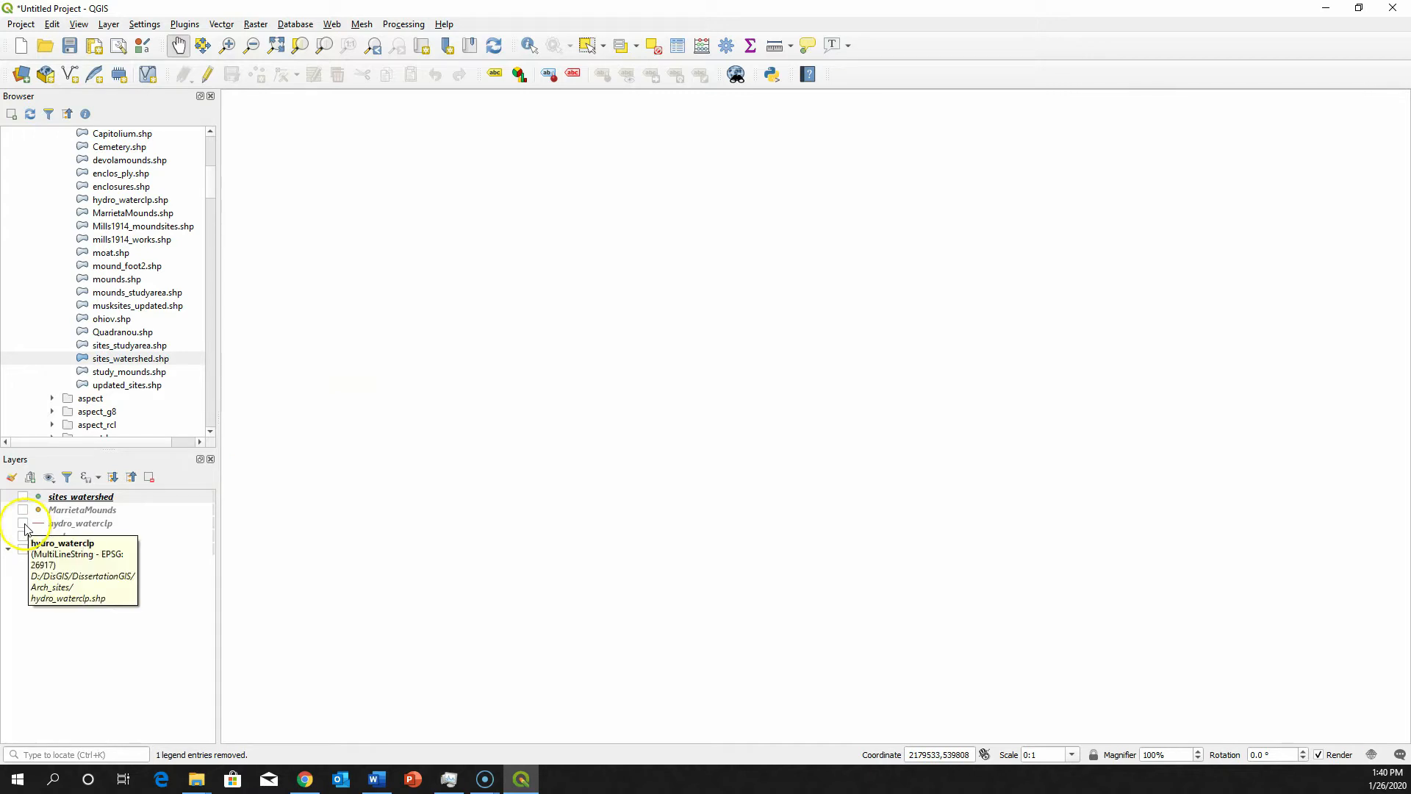
Step: Make the hydro_waterclp layer visible and move the enclosures layer directly above it in the layer order
{"action": "left_click", "coordinate": [23, 524]}
{"action": "left_click_drag", "start_coordinate": [876, 321], "coordinate": [126, 2]}
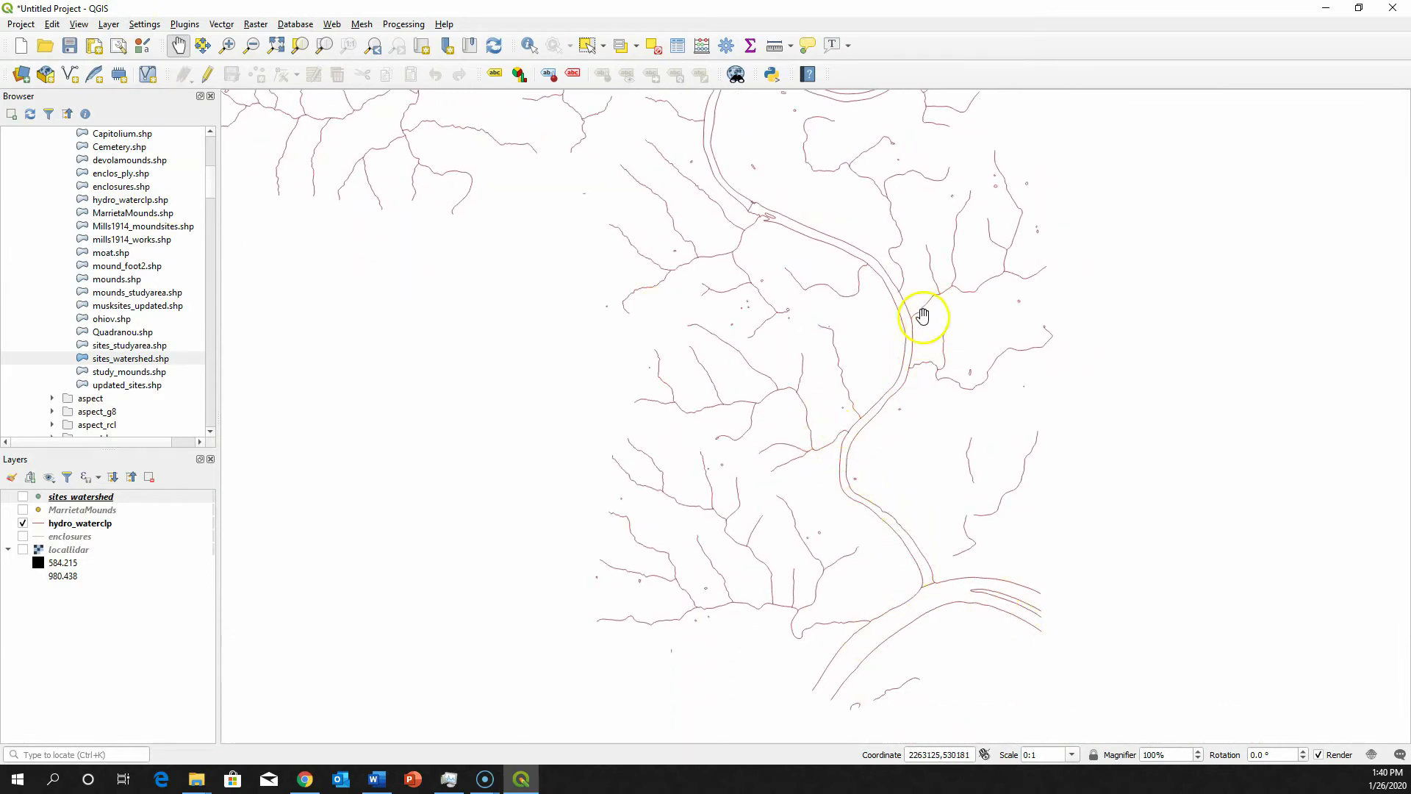
{"action": "left_click_drag", "start_coordinate": [935, 586], "coordinate": [807, 567]}
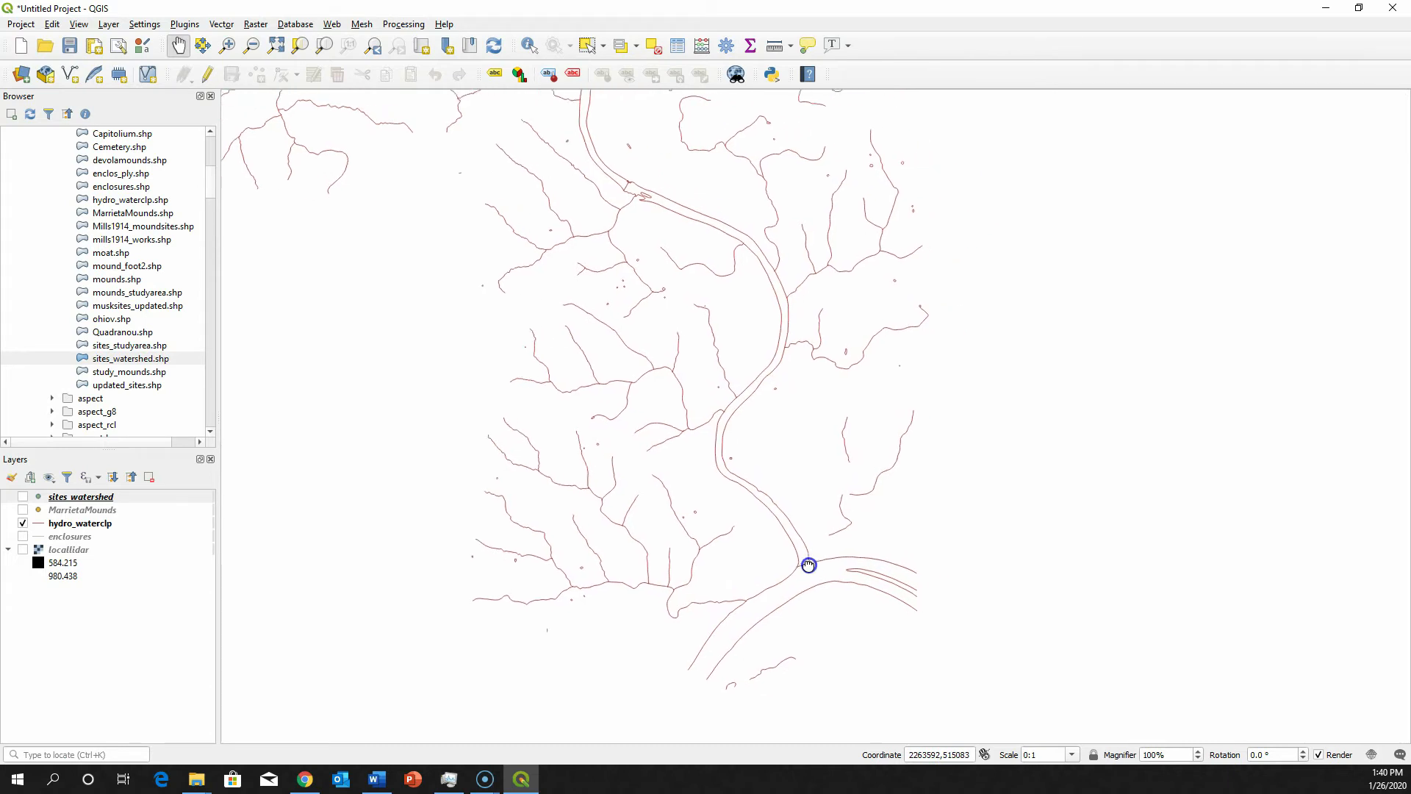
{"action": "left_click", "coordinate": [61, 539]}
{"action": "left_click_drag", "start_coordinate": [61, 539], "coordinate": [91, 516]}
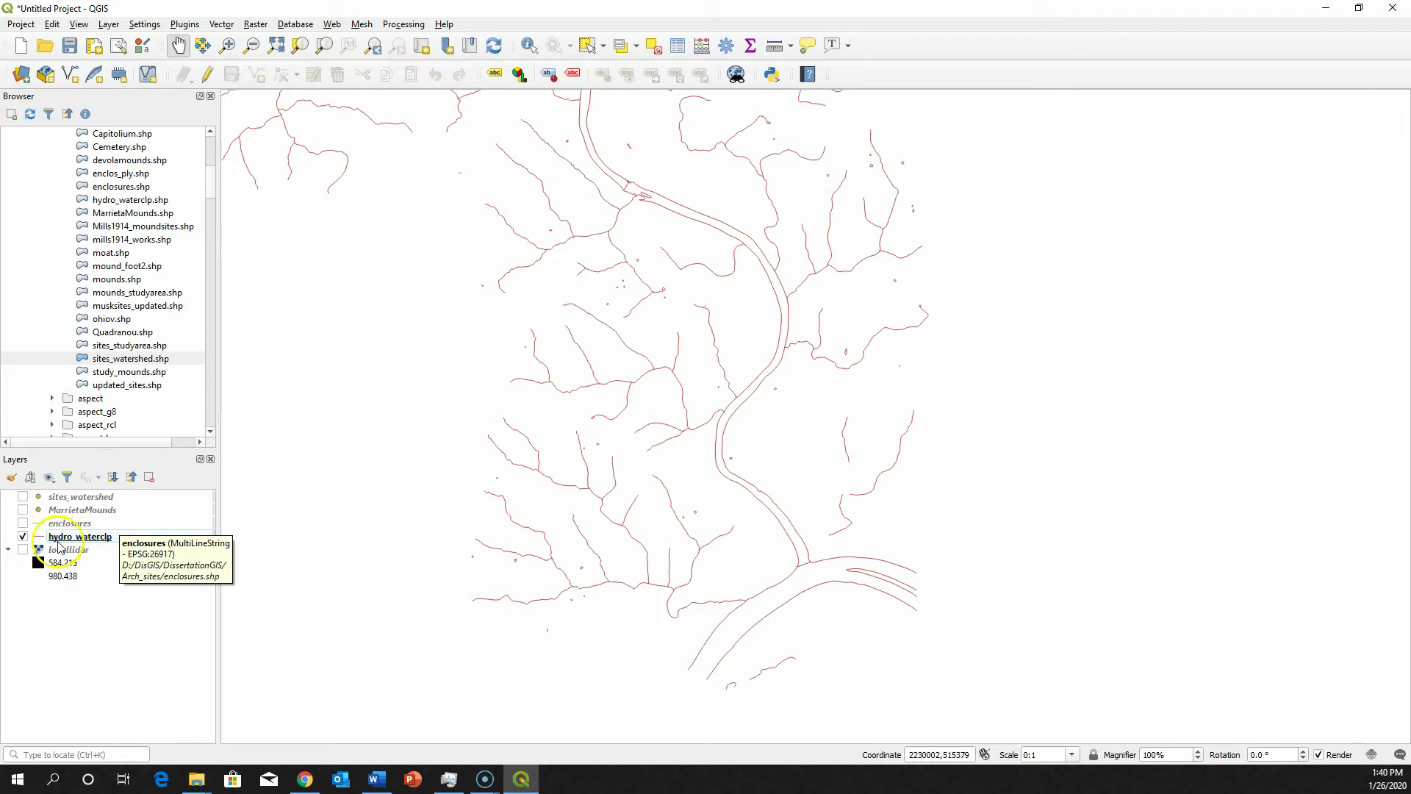
Step: Make the enclosures and MarrietaMounds layers visible on the map around the earthworks
{"action": "left_click", "coordinate": [22, 525]}
{"action": "left_click", "coordinate": [24, 524]}
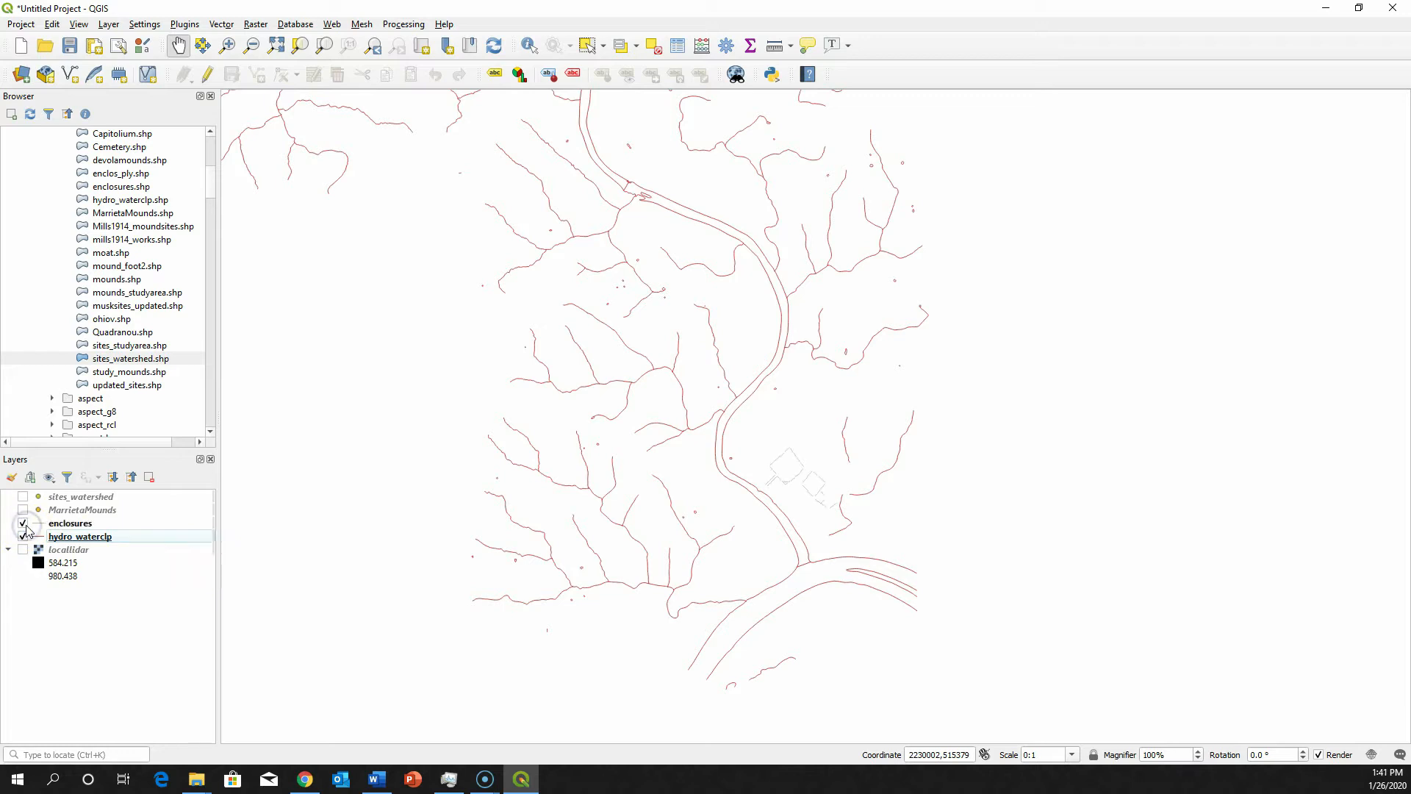
{"action": "scroll", "coordinate": [807, 504], "scroll_direction": "up", "scroll_amount": 2}
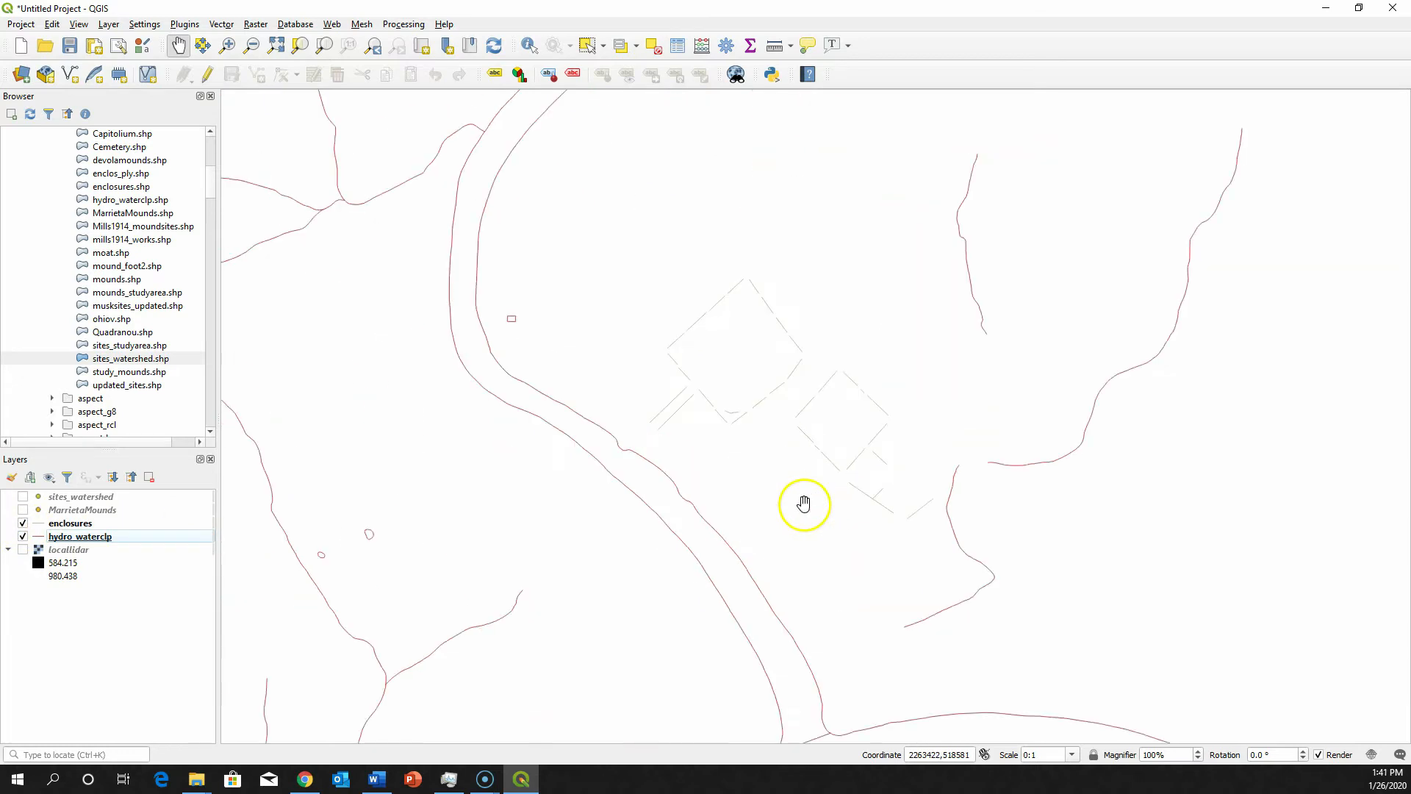
{"action": "left_click_drag", "start_coordinate": [838, 488], "coordinate": [807, 515]}
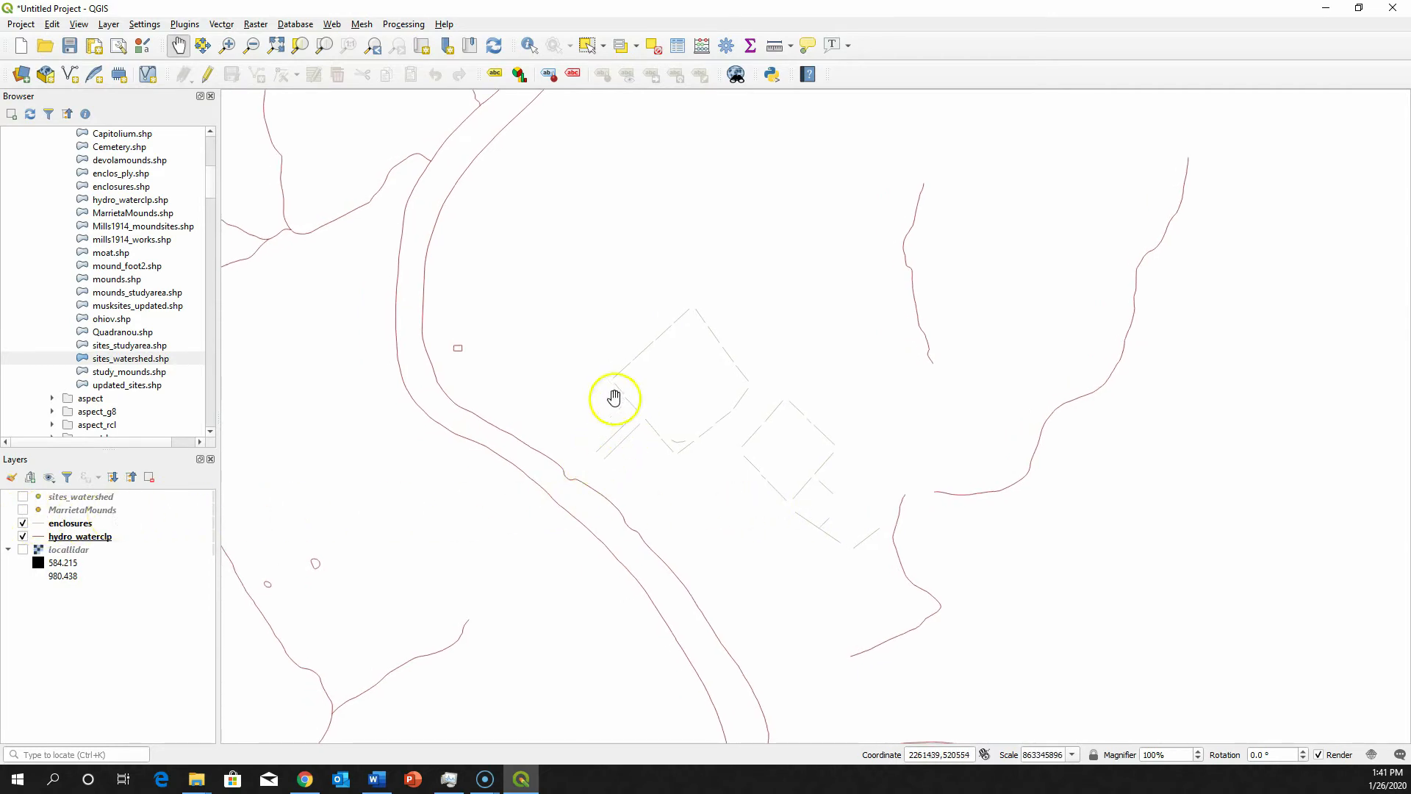
{"action": "left_click", "coordinate": [23, 510]}
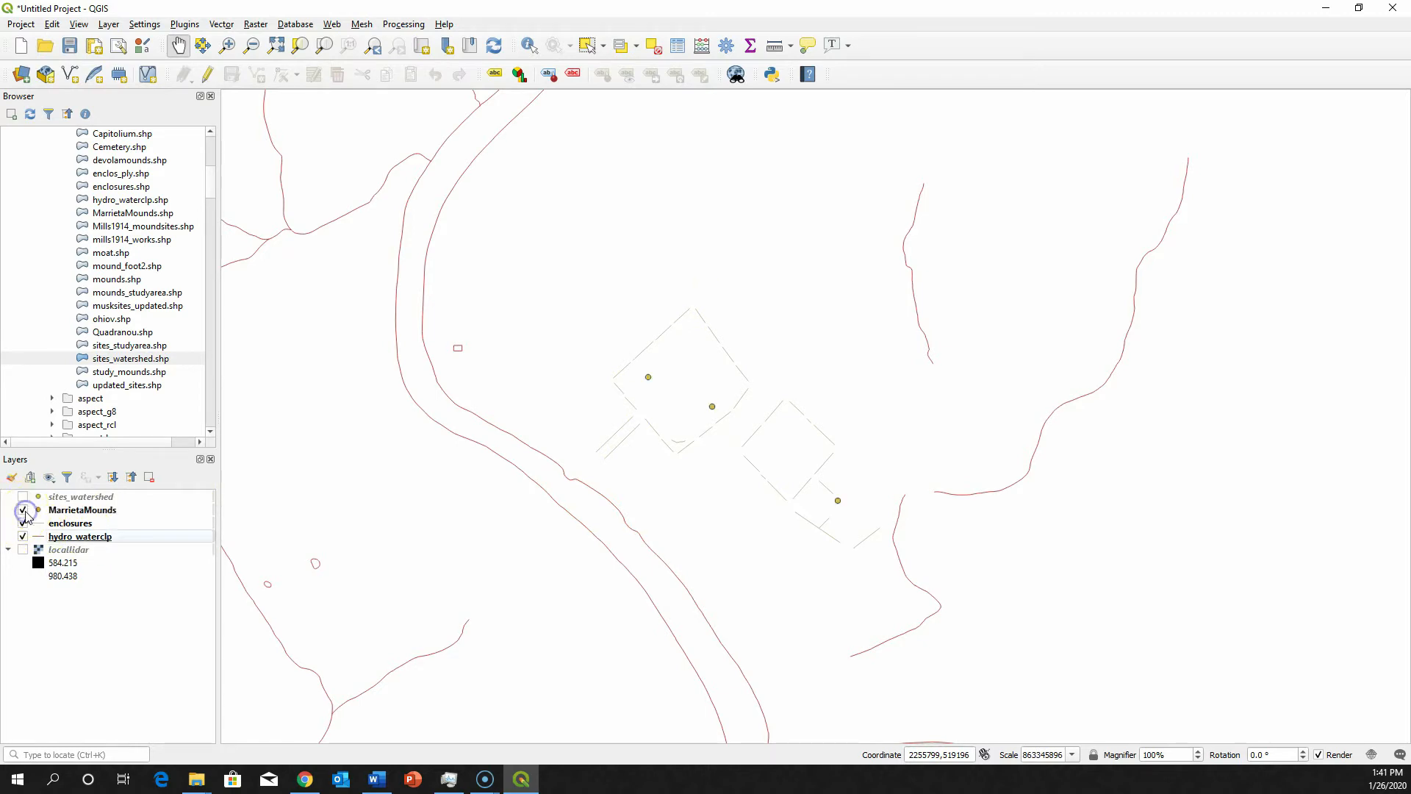
{"action": "left_click_drag", "start_coordinate": [693, 526], "coordinate": [630, 416]}
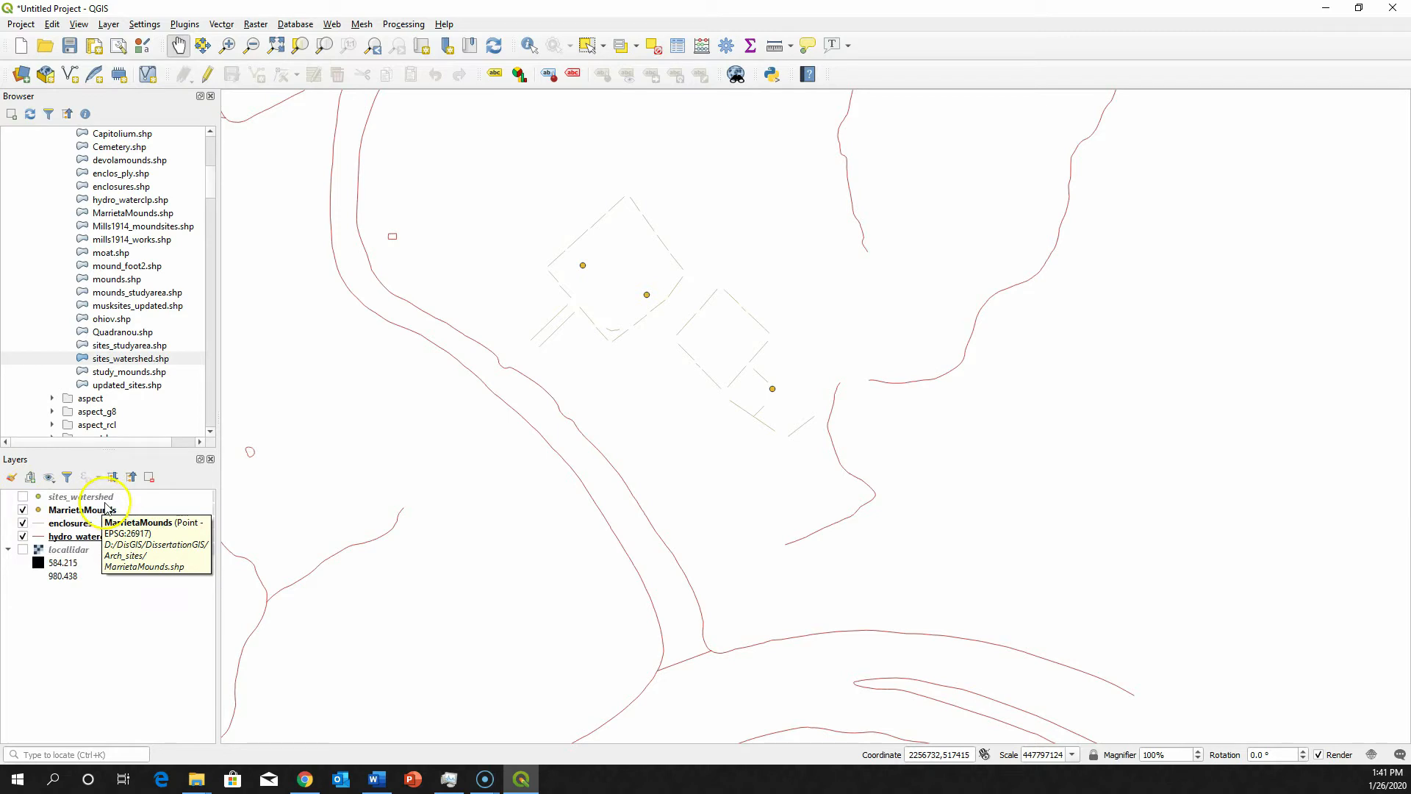
Step: Zoom the map to the full extent of the sites_watershed layer
{"action": "left_click", "coordinate": [103, 499]}
{"action": "right_click", "coordinate": [104, 500]}
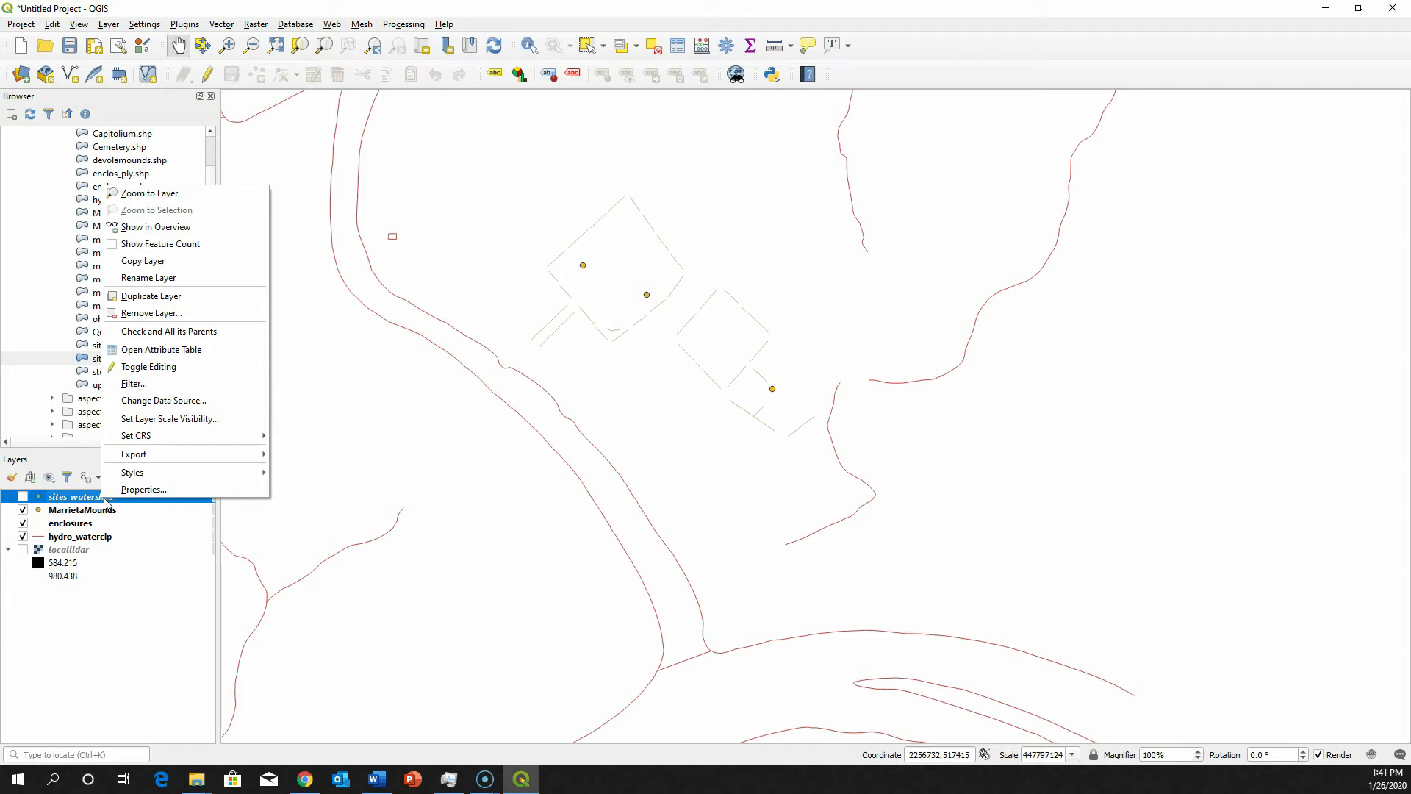
{"action": "left_click", "coordinate": [174, 204]}
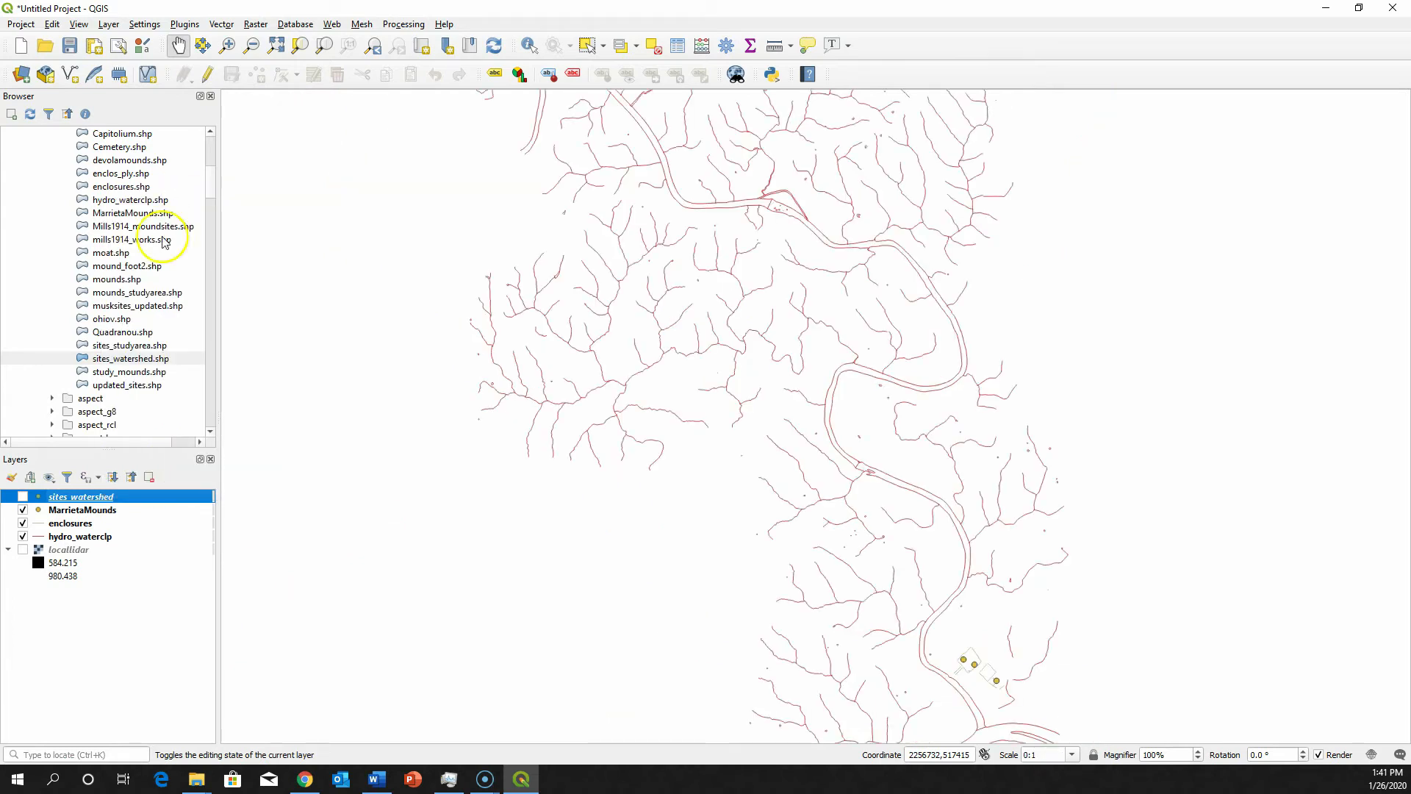
Step: Remove the sites_watershed layer from the project
{"action": "left_click", "coordinate": [144, 498]}
{"action": "right_click", "coordinate": [144, 498]}
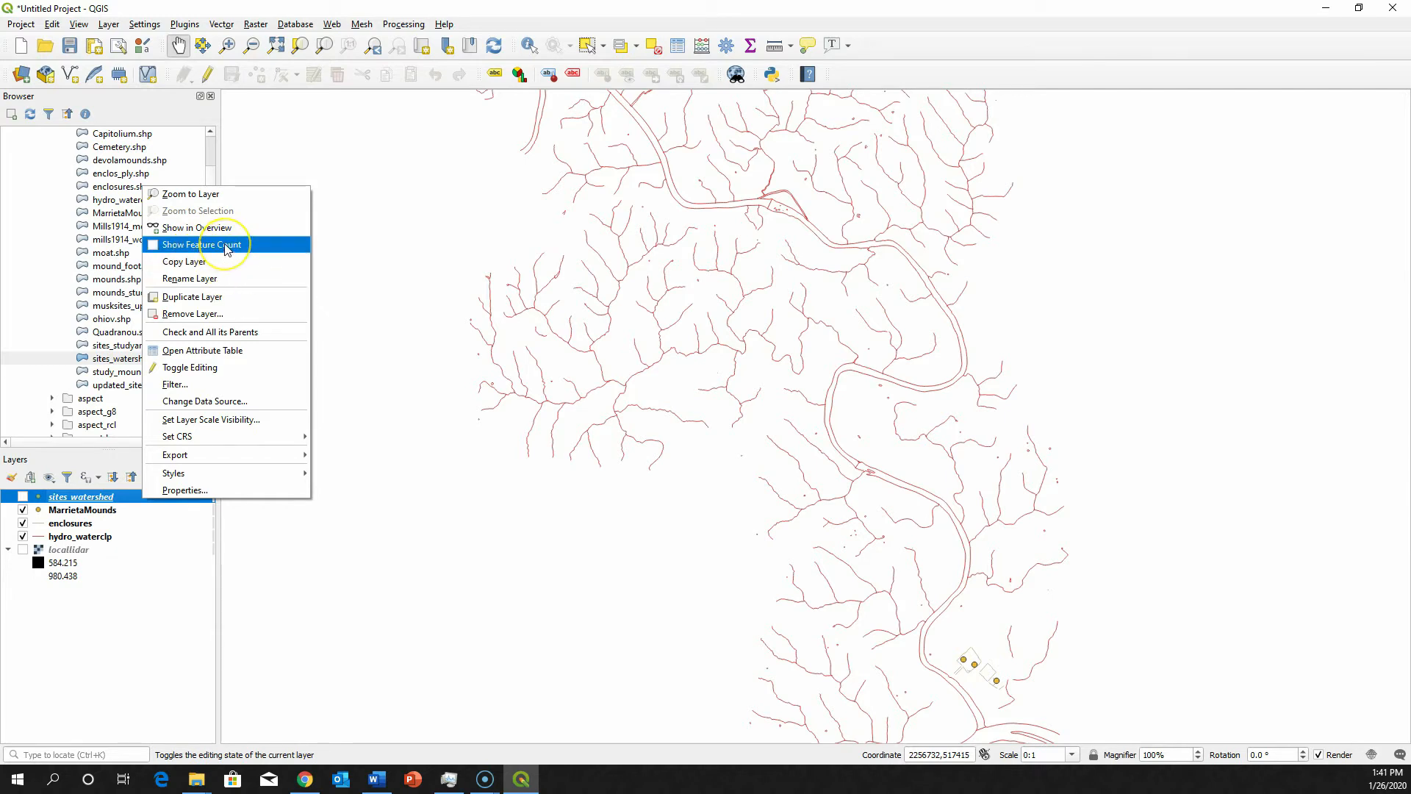
{"action": "left_click", "coordinate": [226, 321]}
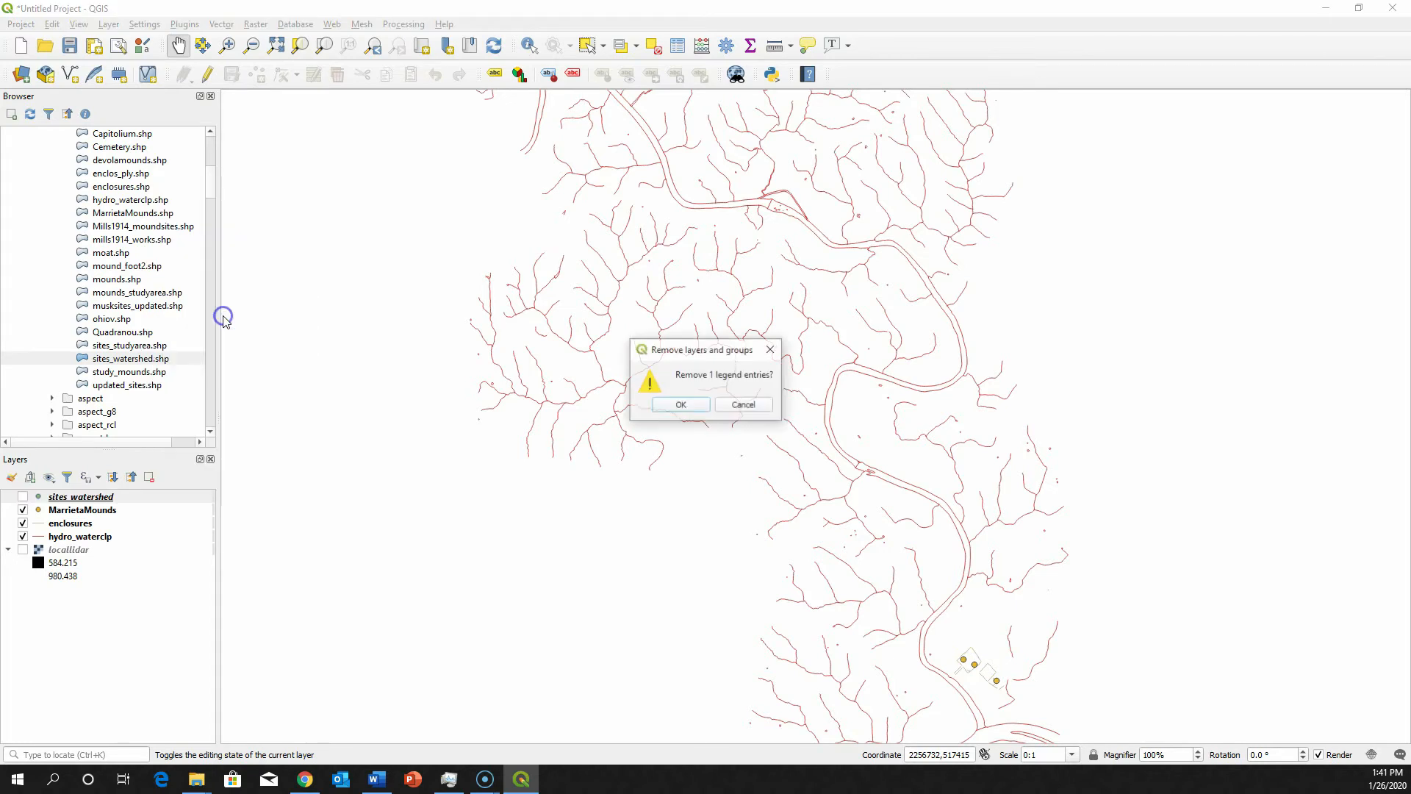
{"action": "left_click", "coordinate": [677, 404]}
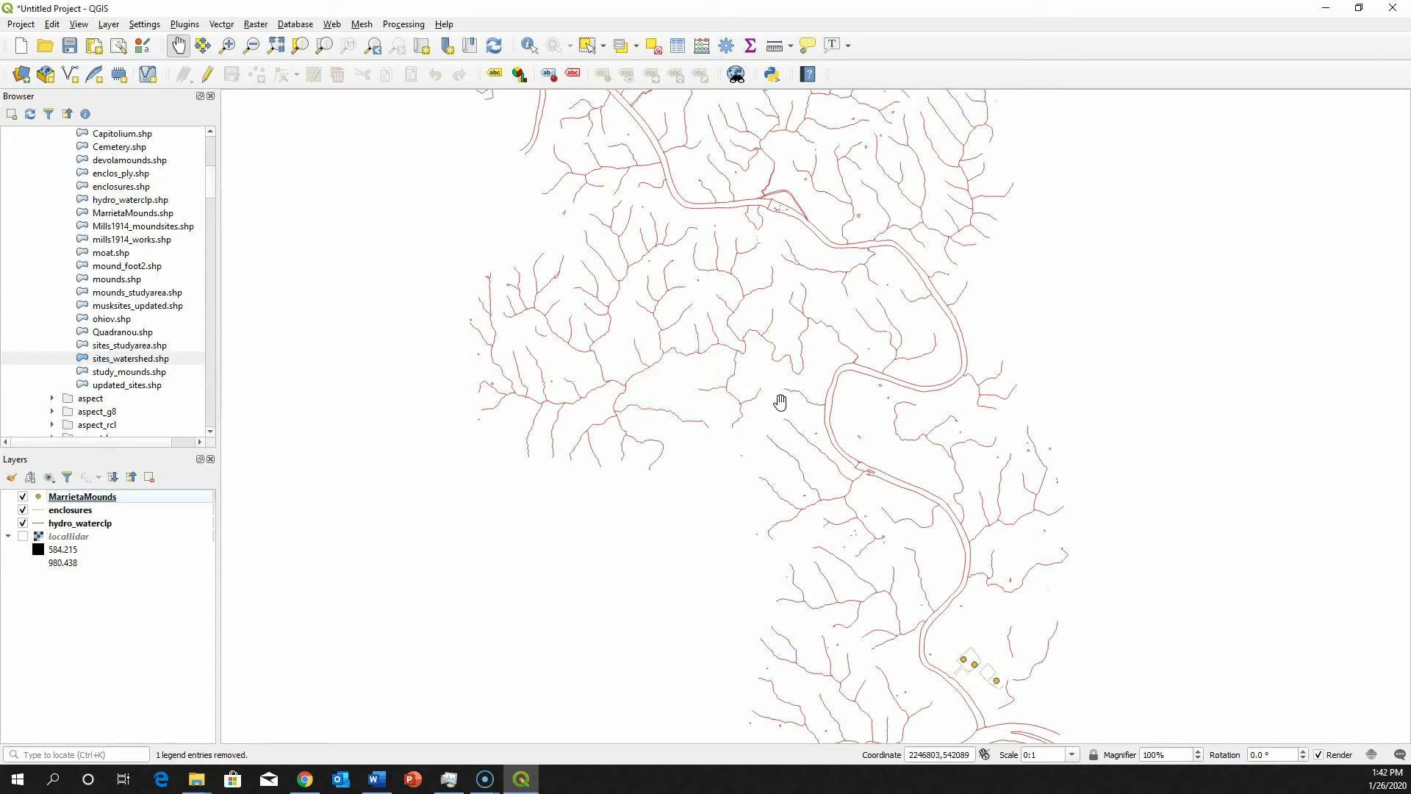
Step: Zoom the map to the MarrietaMounds layer, then back out to show the surrounding streams
{"action": "right_click", "coordinate": [132, 499]}
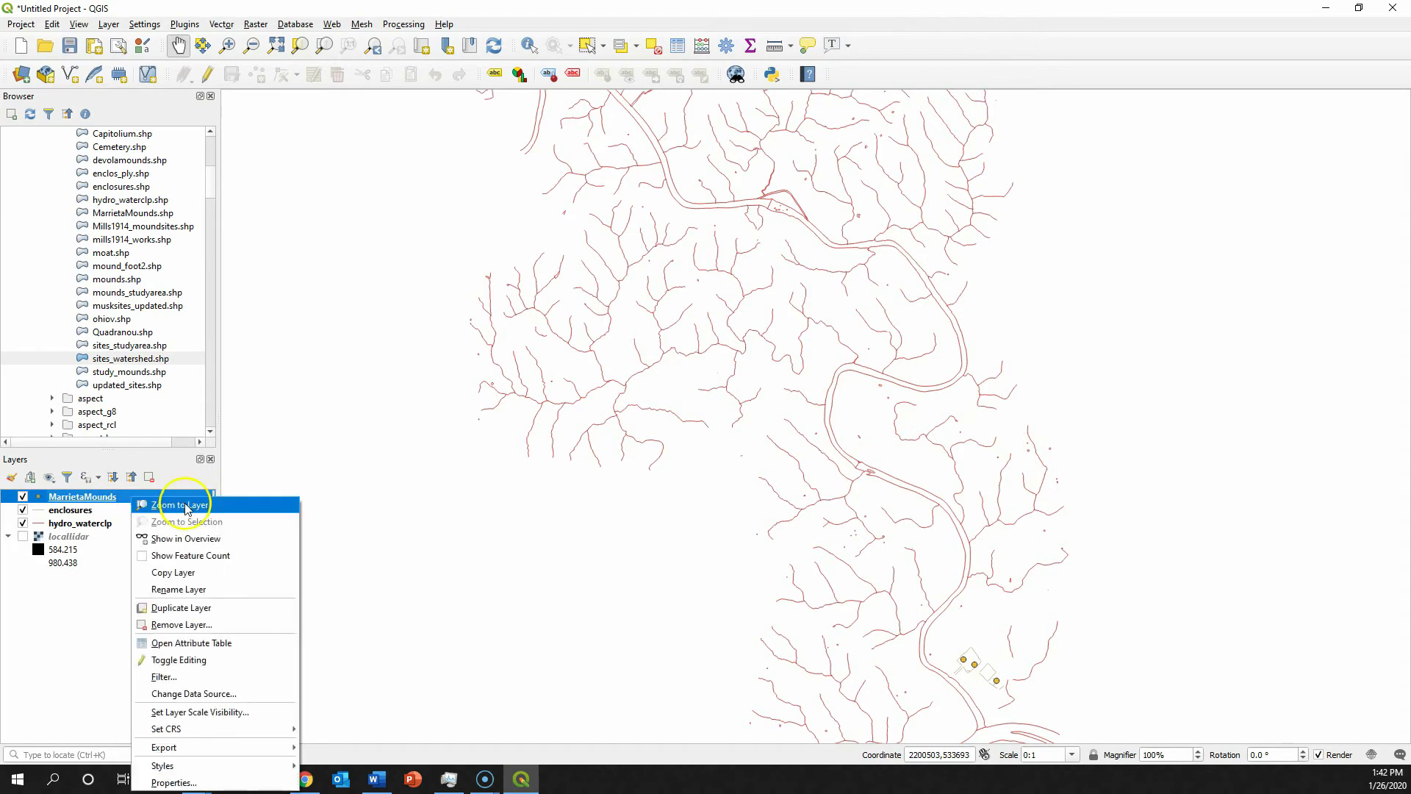
{"action": "left_click", "coordinate": [180, 505]}
{"action": "scroll", "coordinate": [729, 463], "scroll_direction": "down", "scroll_amount": 5}
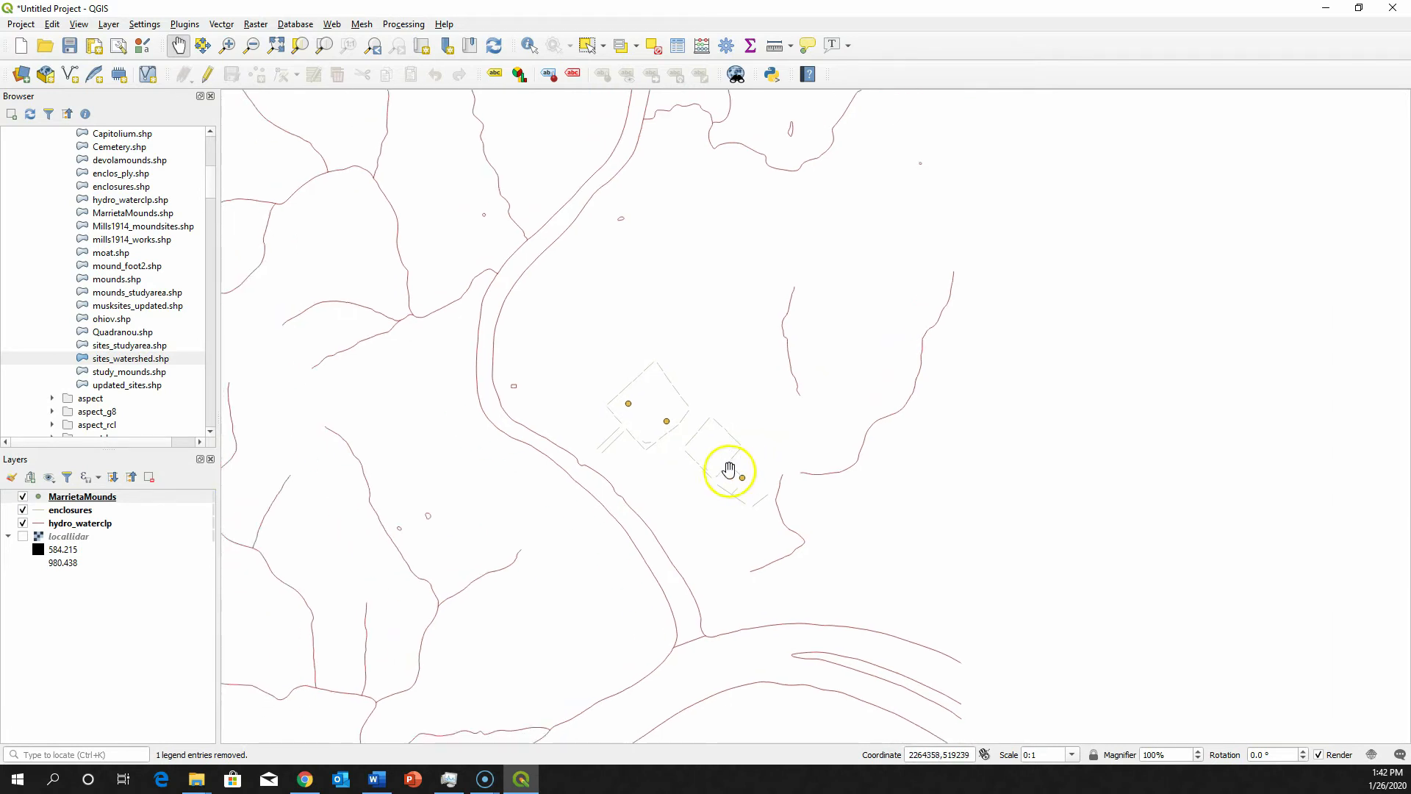
Step: Buffer the MarrietaMounds layer by 50 meters into a temporary layer and move the Buffer dialog clear of the mounds
{"action": "left_click", "coordinate": [226, 24]}
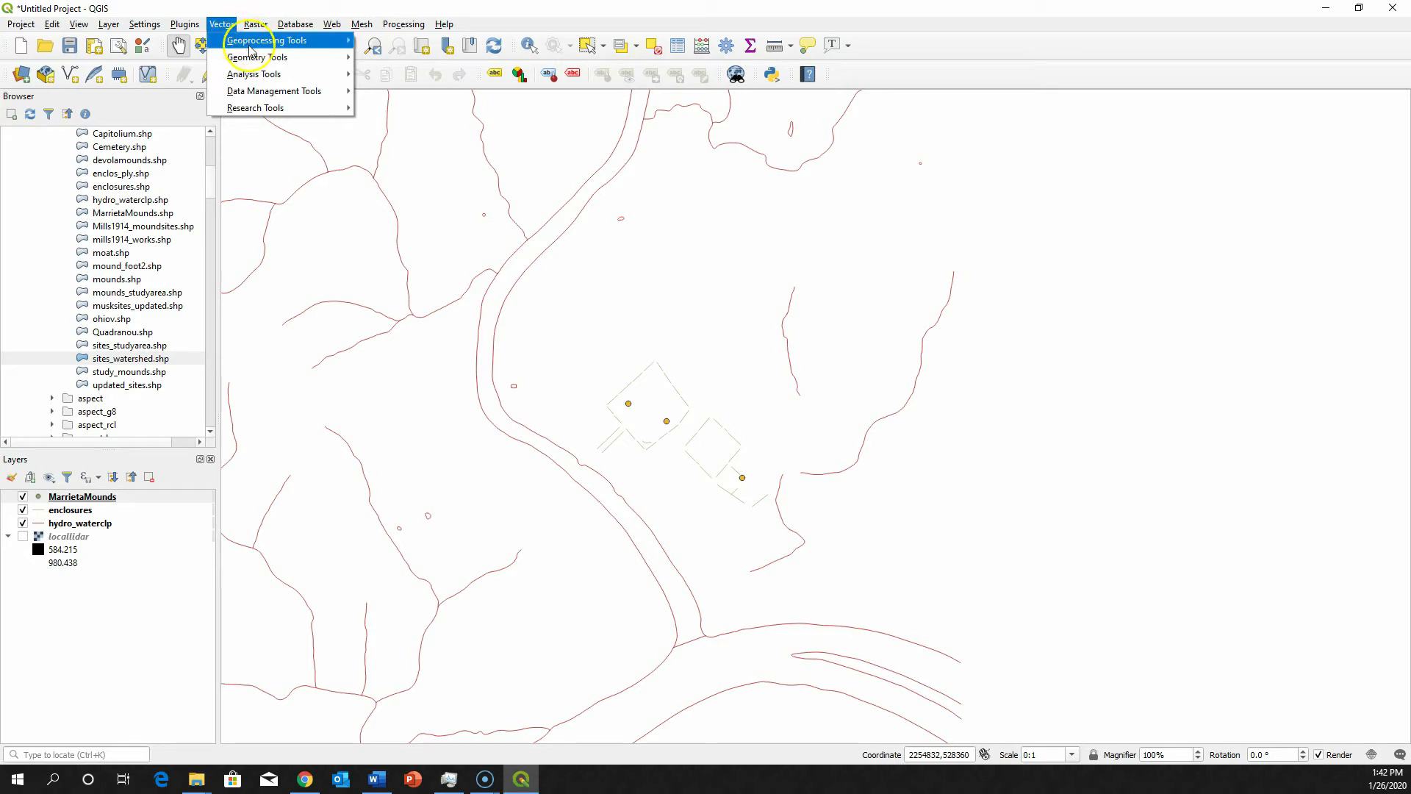
{"action": "mouse_move", "coordinate": [266, 40]}
{"action": "left_click", "coordinate": [399, 41]}
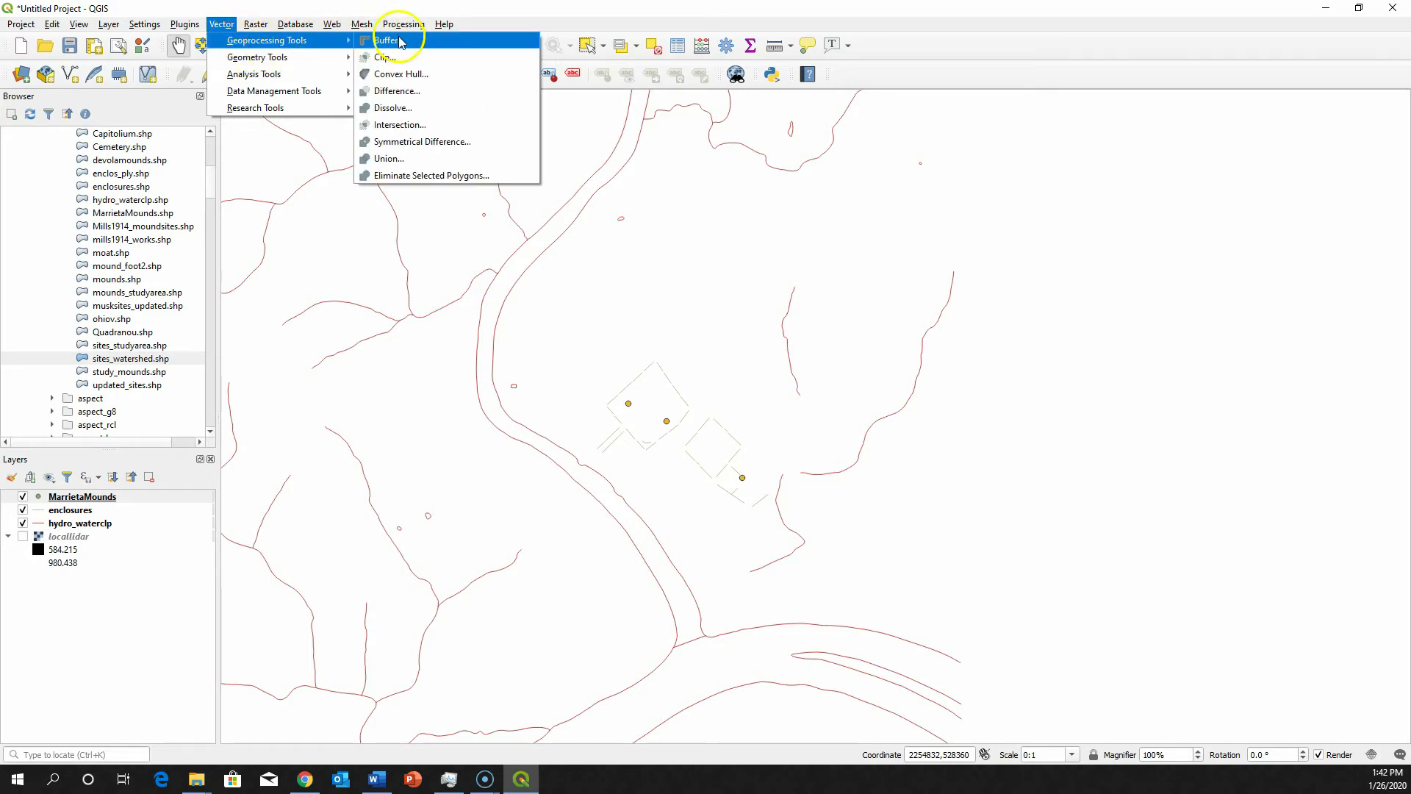
{"action": "left_click", "coordinate": [400, 42]}
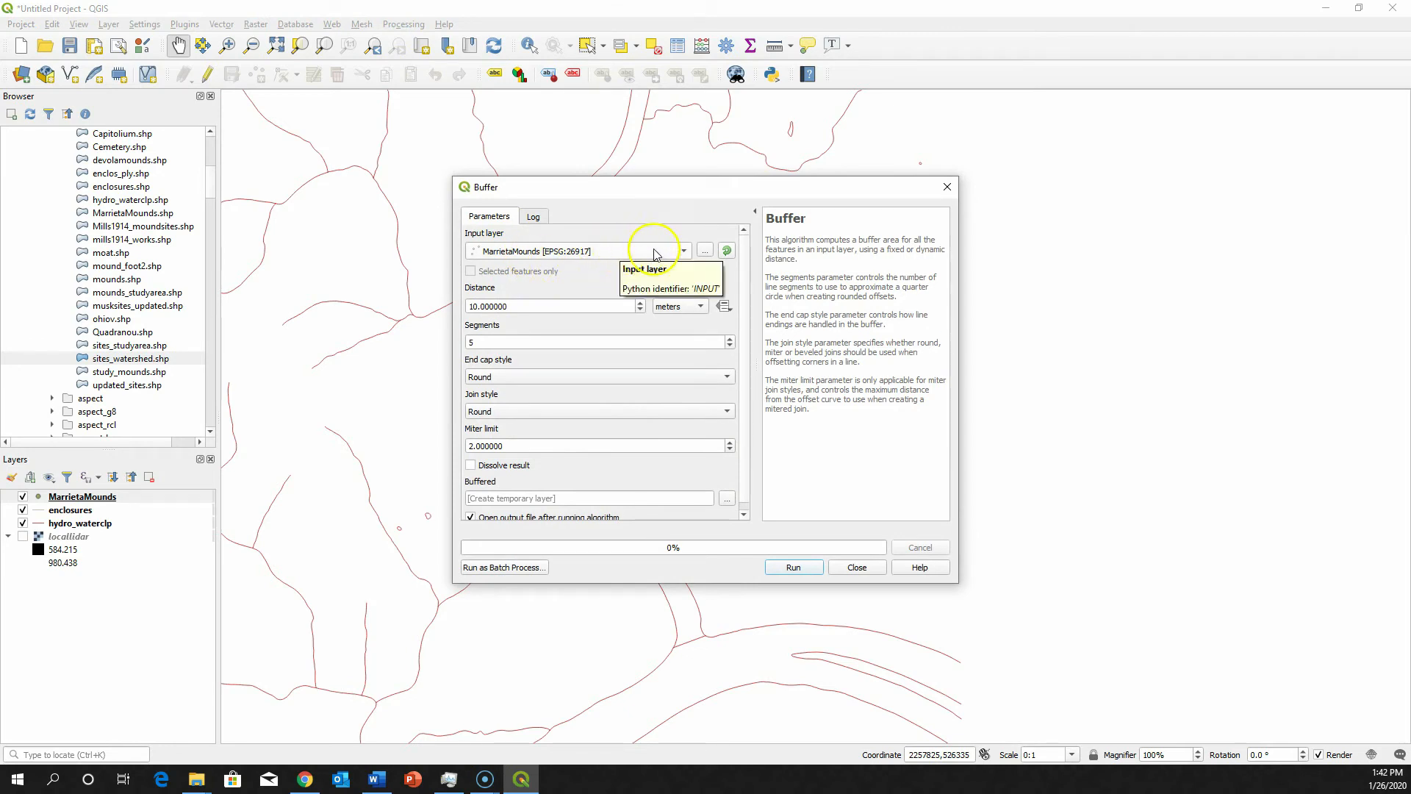
{"action": "double_click", "coordinate": [616, 307]}
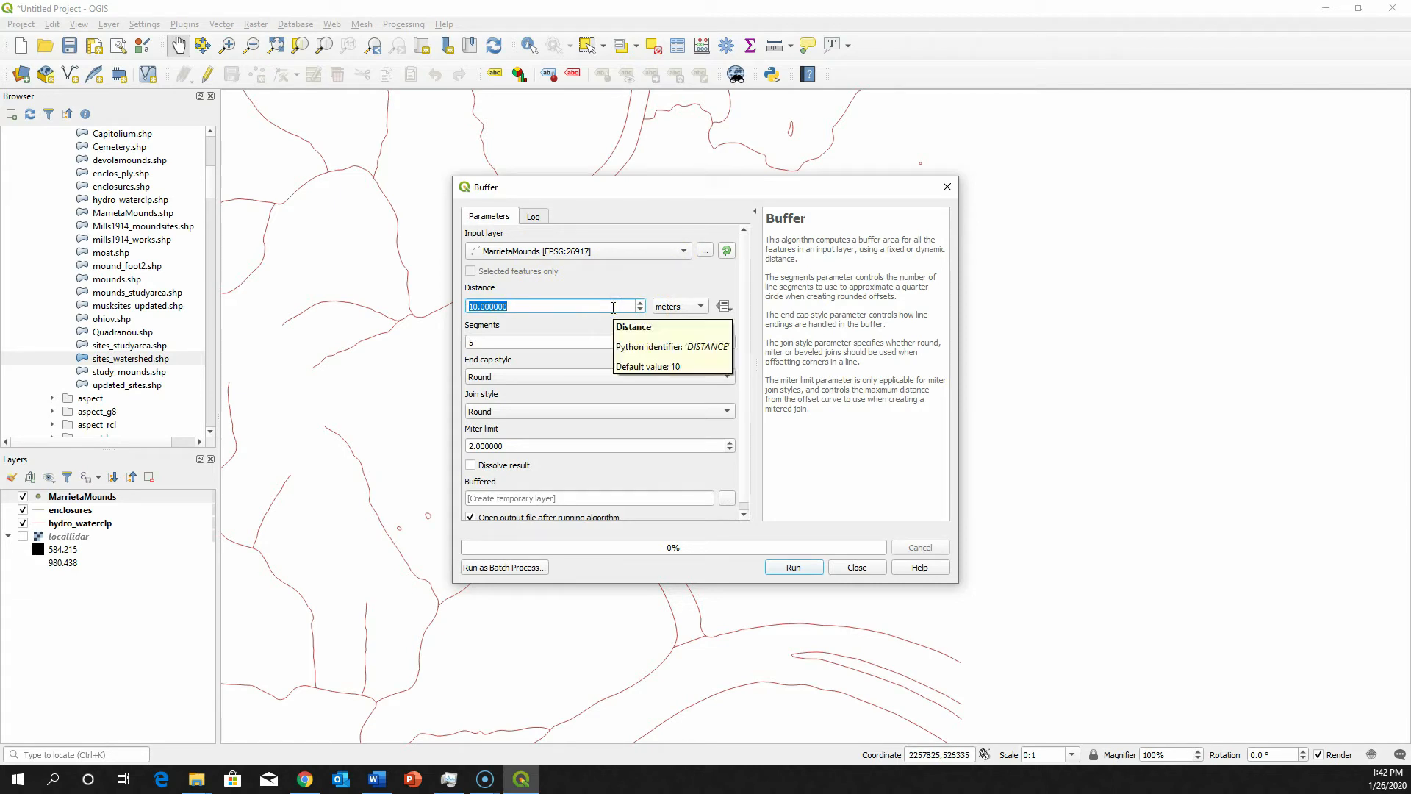
{"action": "type", "text": "50"}
{"action": "left_click", "coordinate": [631, 287]}
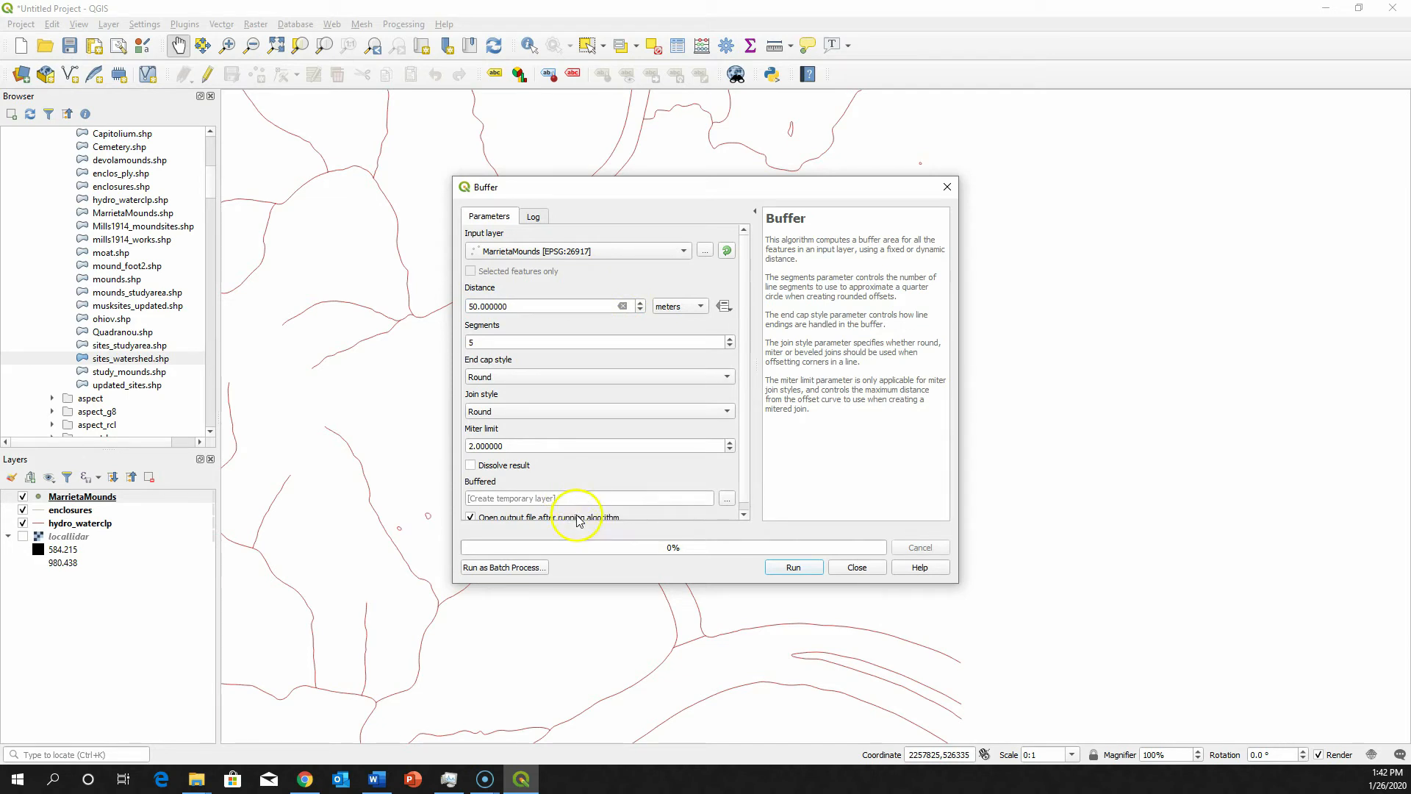
{"action": "scroll", "coordinate": [638, 487], "scroll_direction": "down", "scroll_amount": 1}
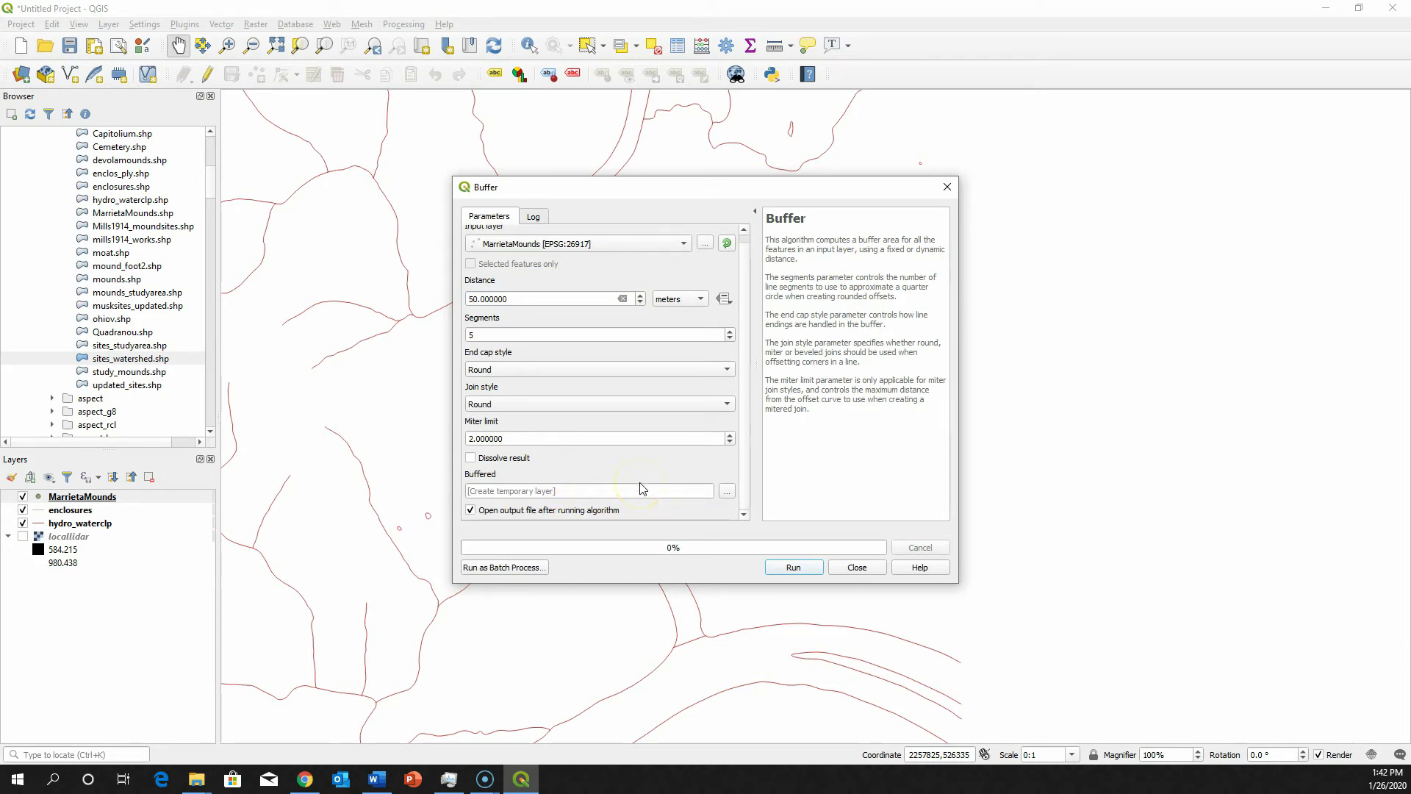
{"action": "left_click", "coordinate": [806, 571]}
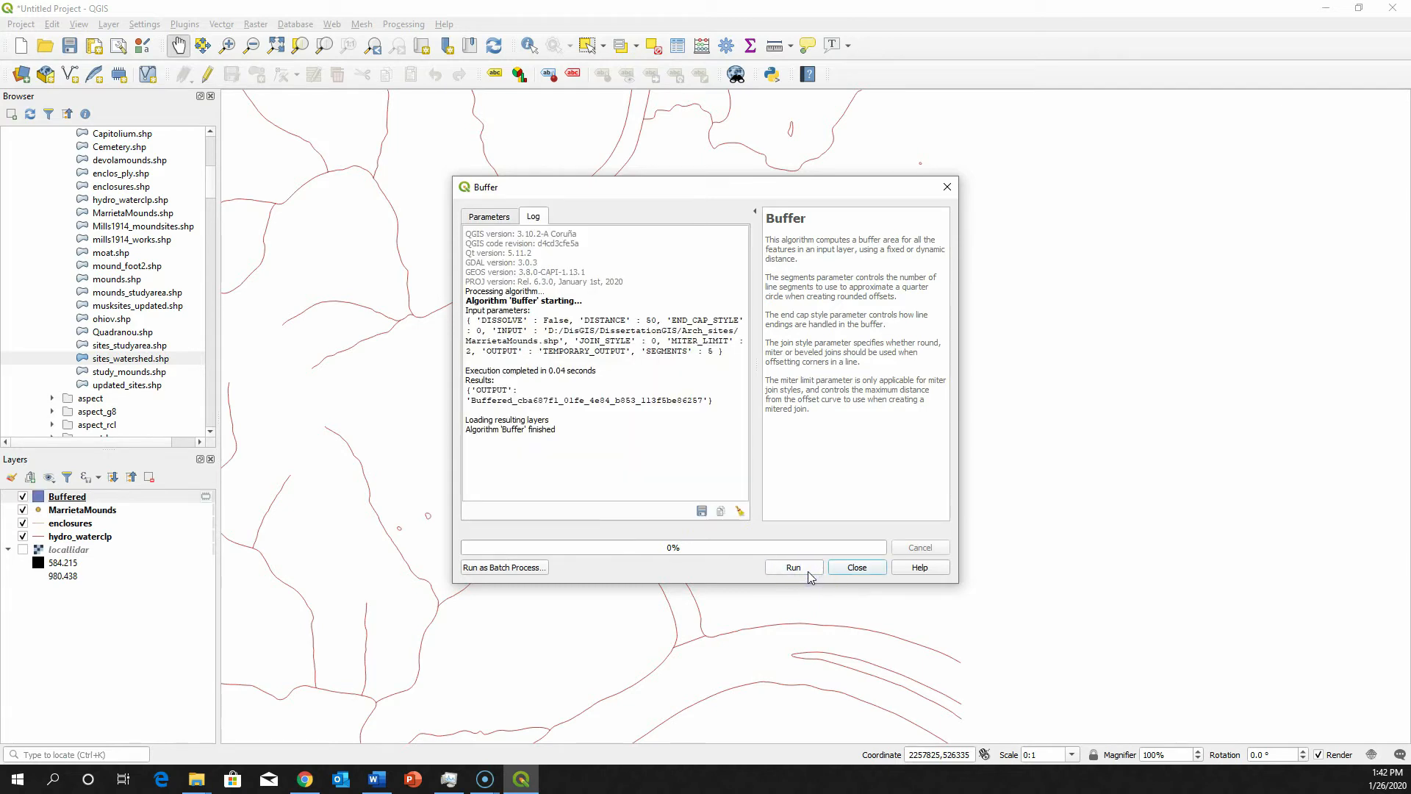
{"action": "left_click_drag", "start_coordinate": [769, 192], "coordinate": [1143, 168]}
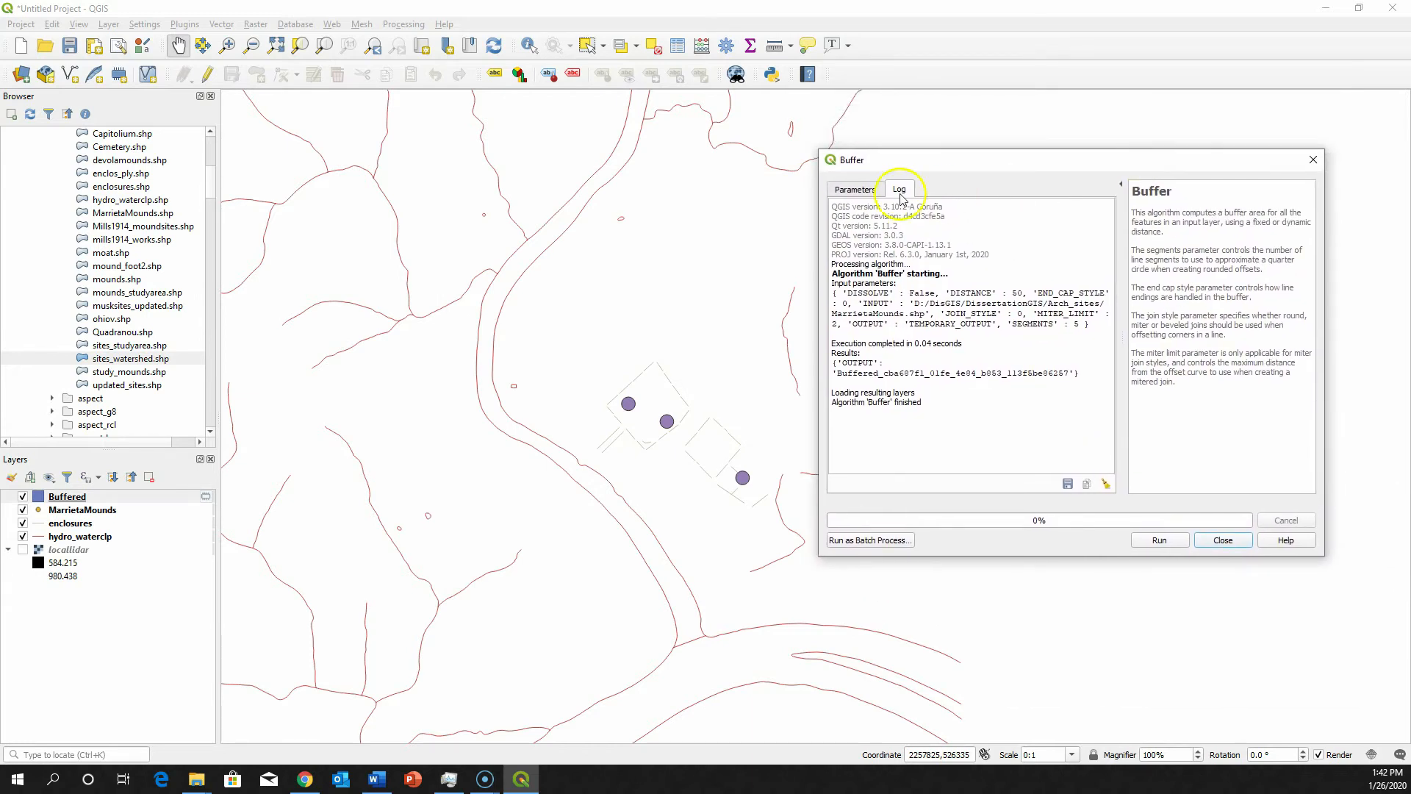
Step: Create another temporary buffer around MarrietaMounds at a distance of 1000 meters and move the Buffer dialog off the map
{"action": "left_click", "coordinate": [856, 192]}
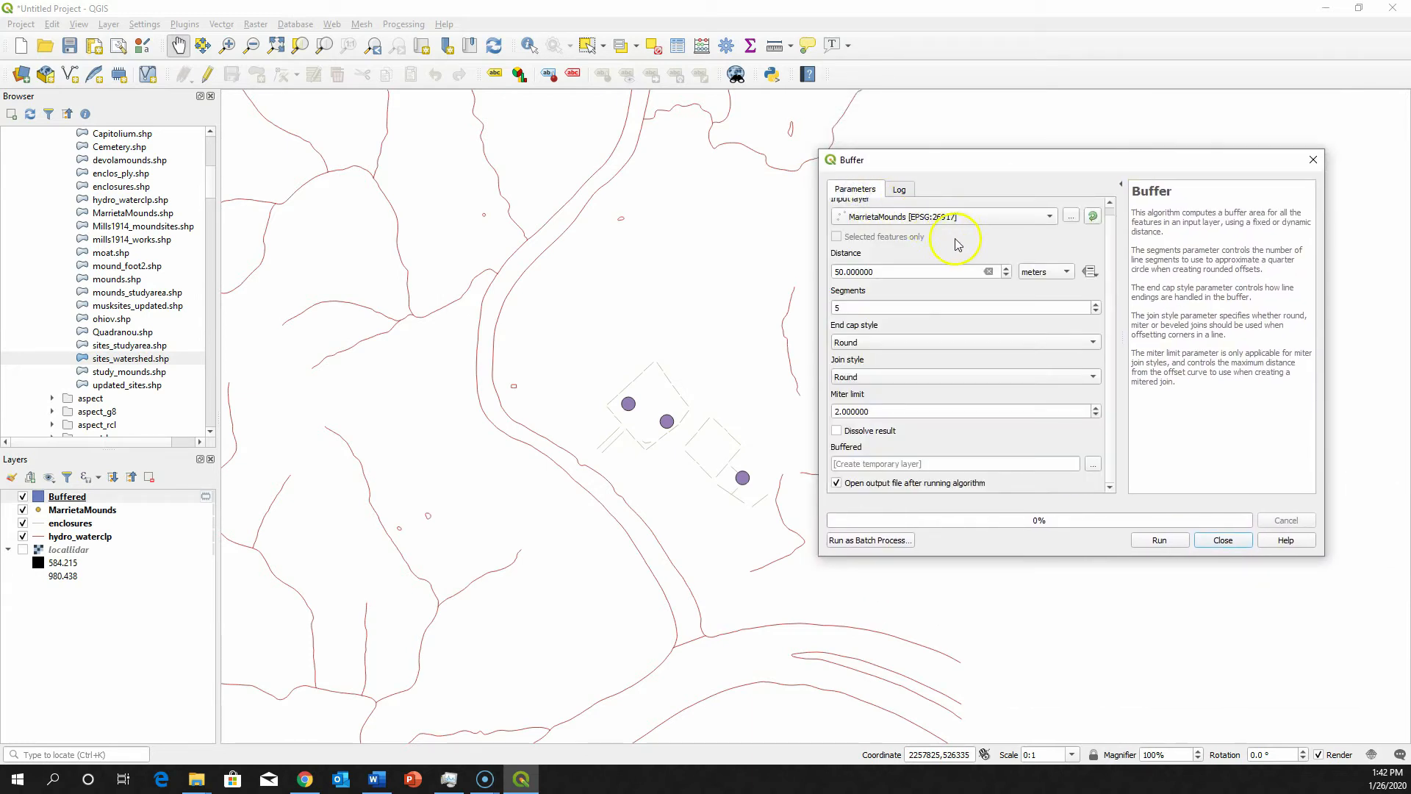
{"action": "left_click", "coordinate": [949, 278]}
{"action": "left_click_drag", "start_coordinate": [949, 273], "coordinate": [784, 265]}
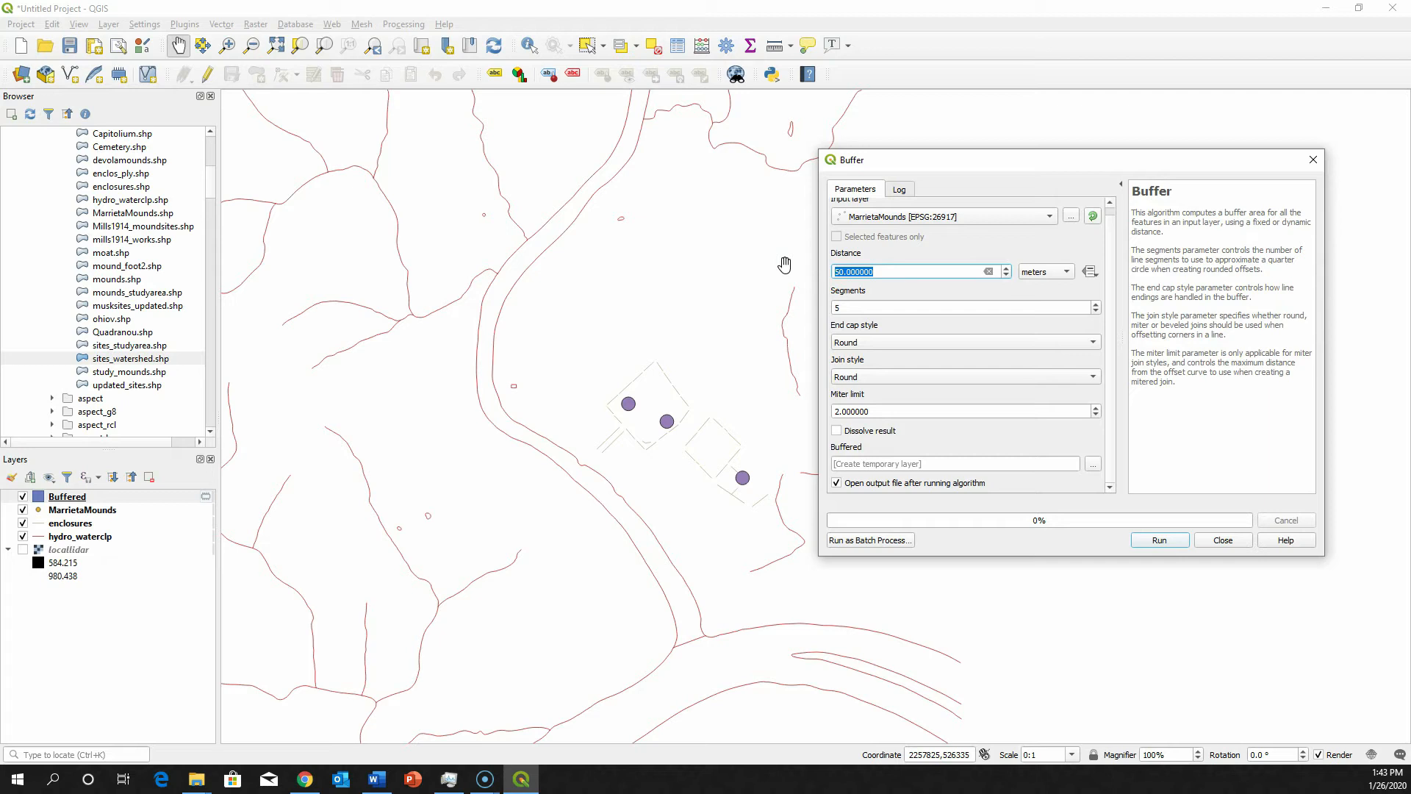
{"action": "type", "text": "1000"}
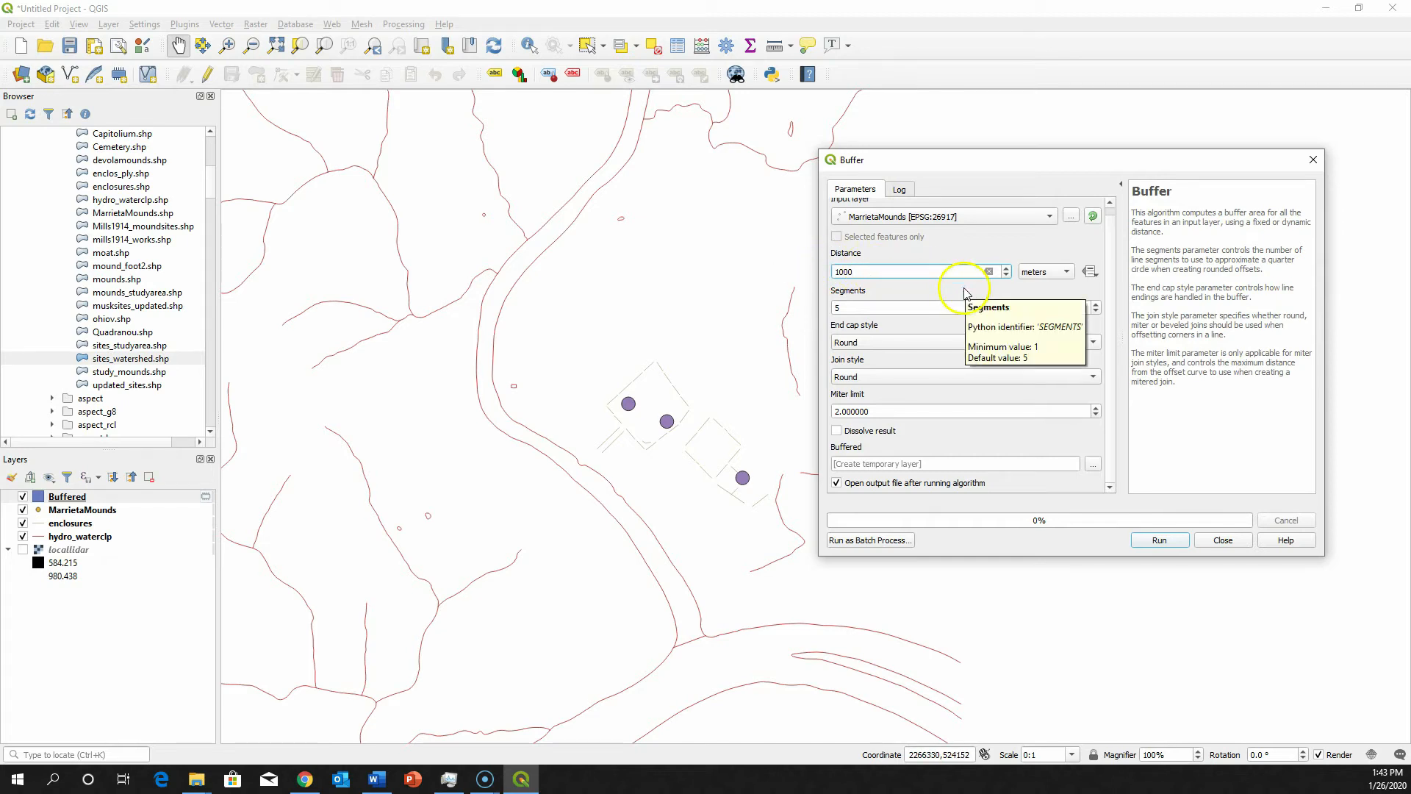
{"action": "left_click", "coordinate": [1159, 540]}
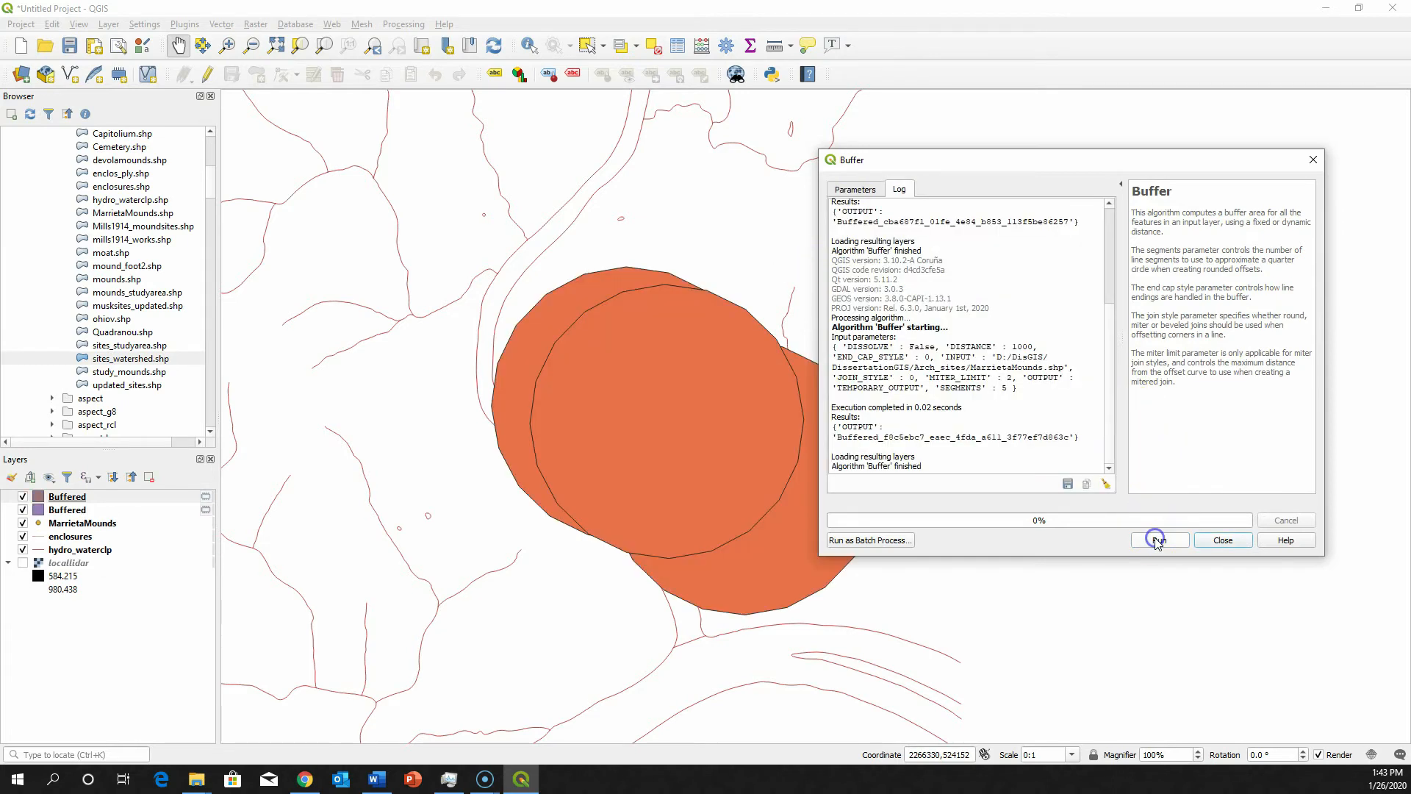
{"action": "left_click_drag", "start_coordinate": [1096, 164], "coordinate": [1410, 201]}
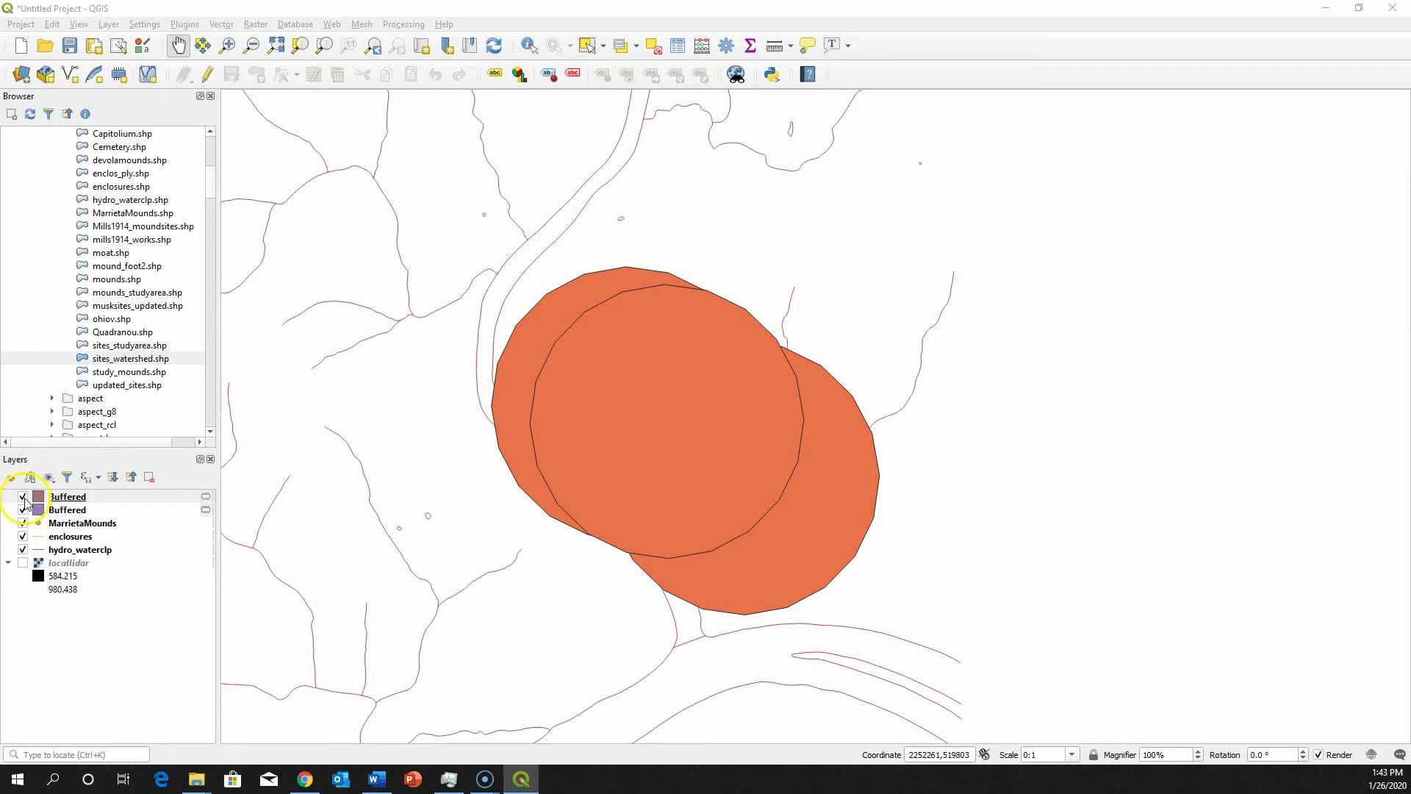
Step: Rename the uppermost Buffered layer as Buffered 1000m in its layer properties
{"action": "left_click", "coordinate": [86, 497]}
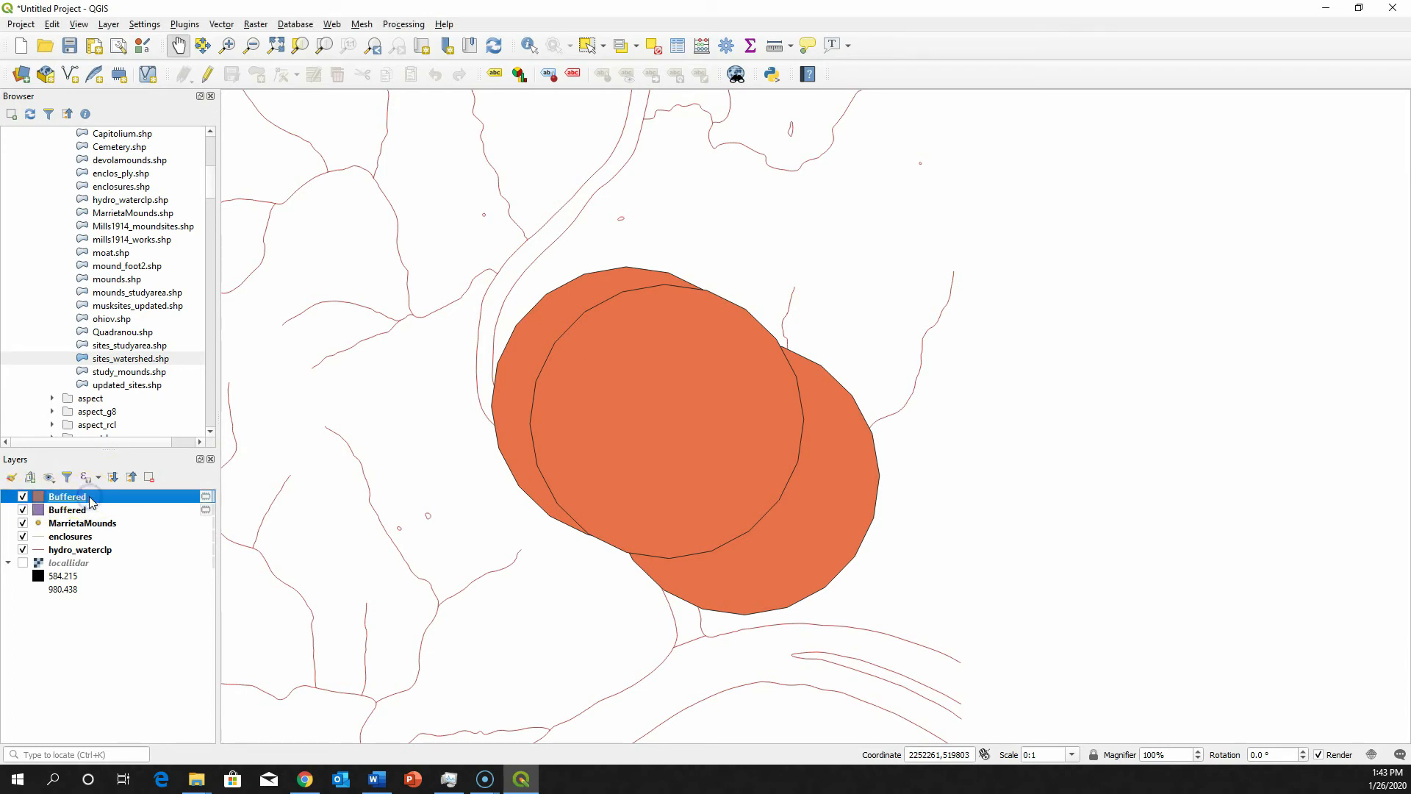
{"action": "double_click", "coordinate": [88, 498]}
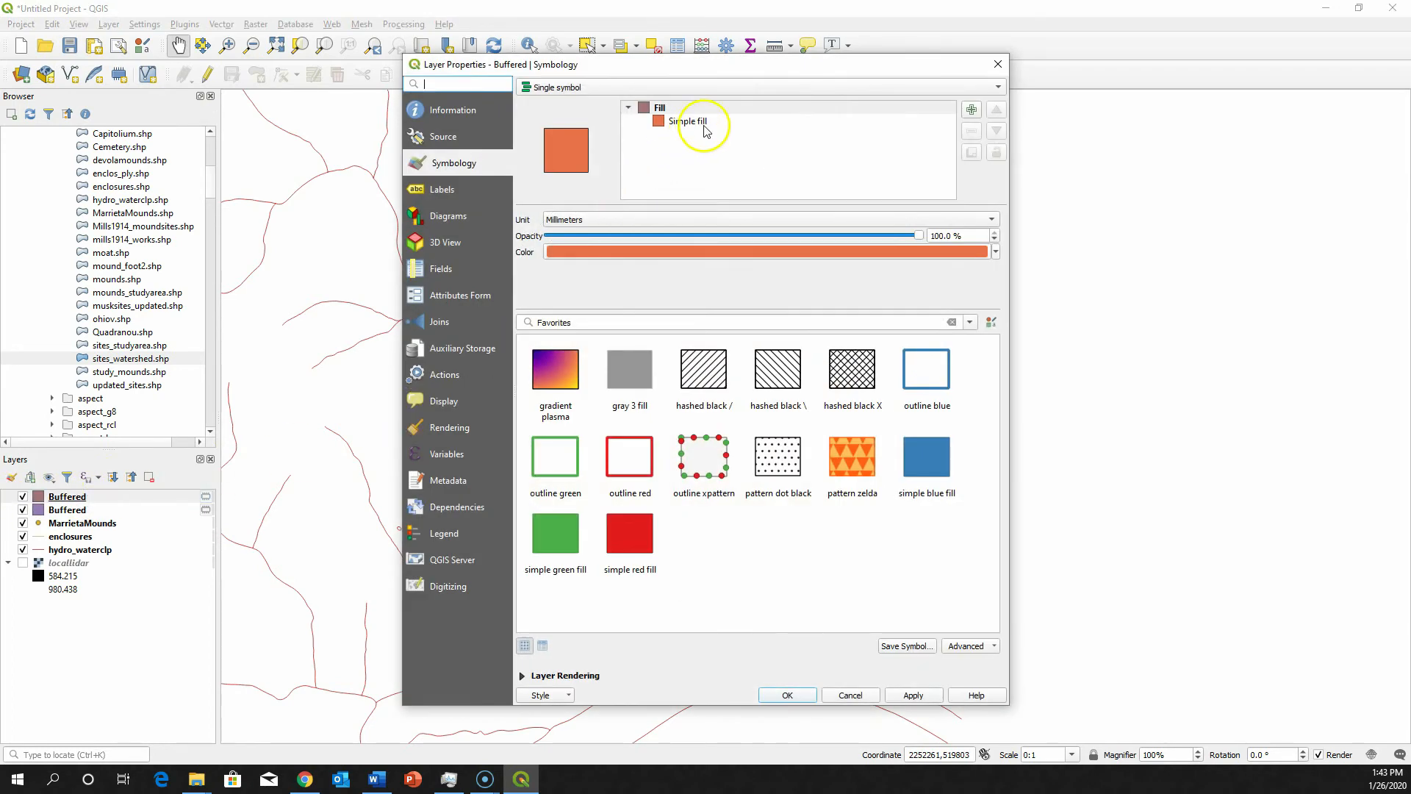
{"action": "left_click", "coordinate": [454, 115]}
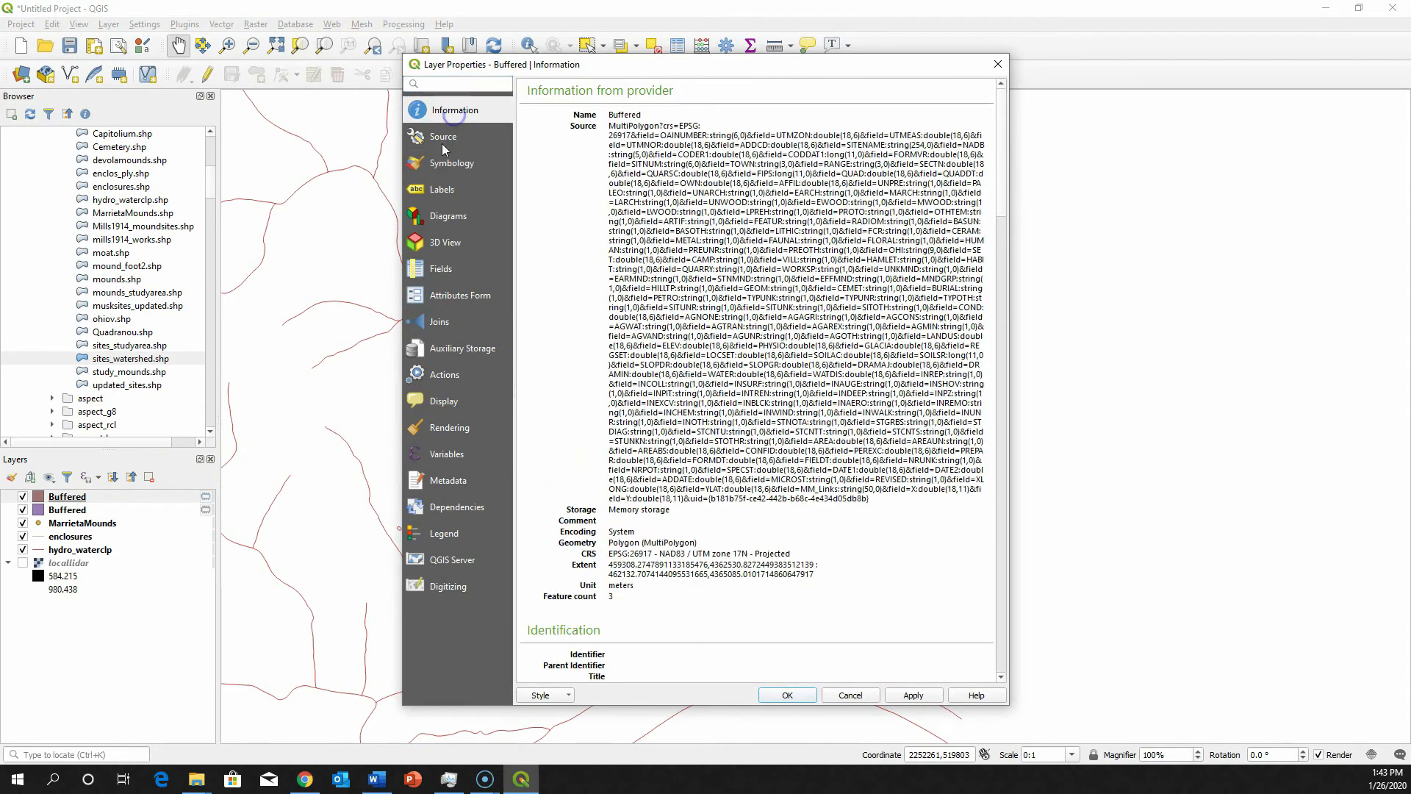
{"action": "left_click", "coordinate": [444, 137]}
{"action": "left_click", "coordinate": [622, 114]}
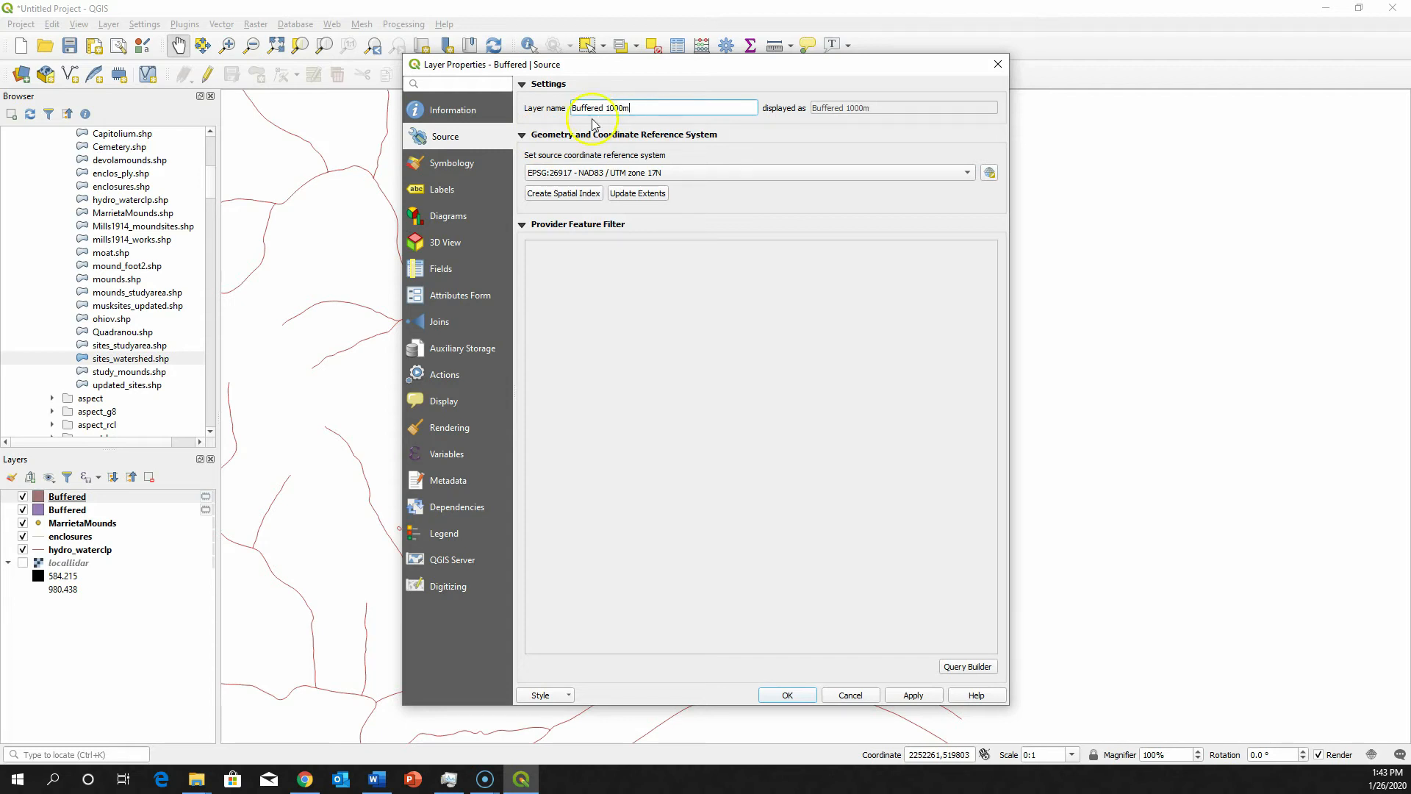
Step: Give the 1000 m buffer layer the gradient plasma fill and single labels from the SITENAME field, and apply the changes
{"action": "left_click", "coordinate": [452, 164]}
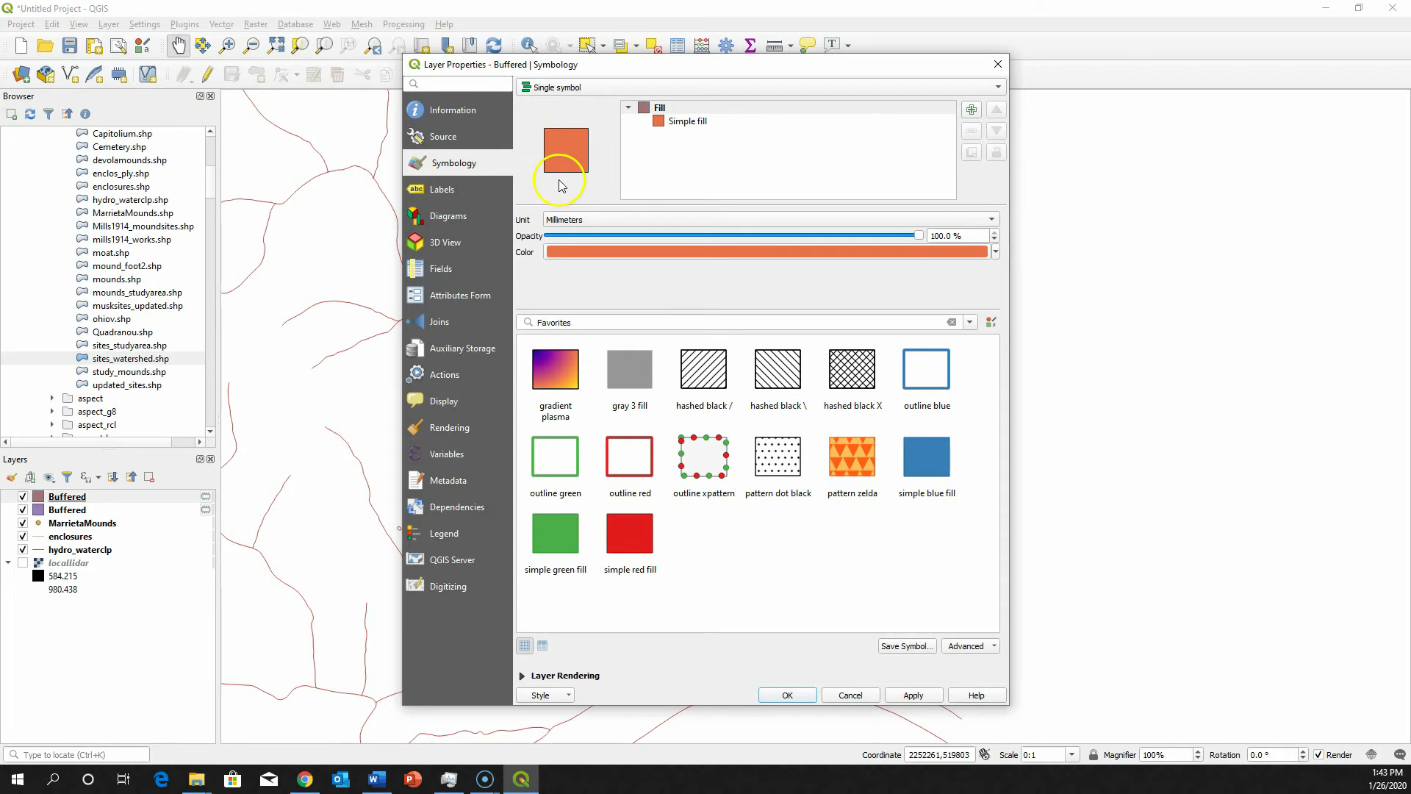
{"action": "left_click", "coordinate": [566, 376]}
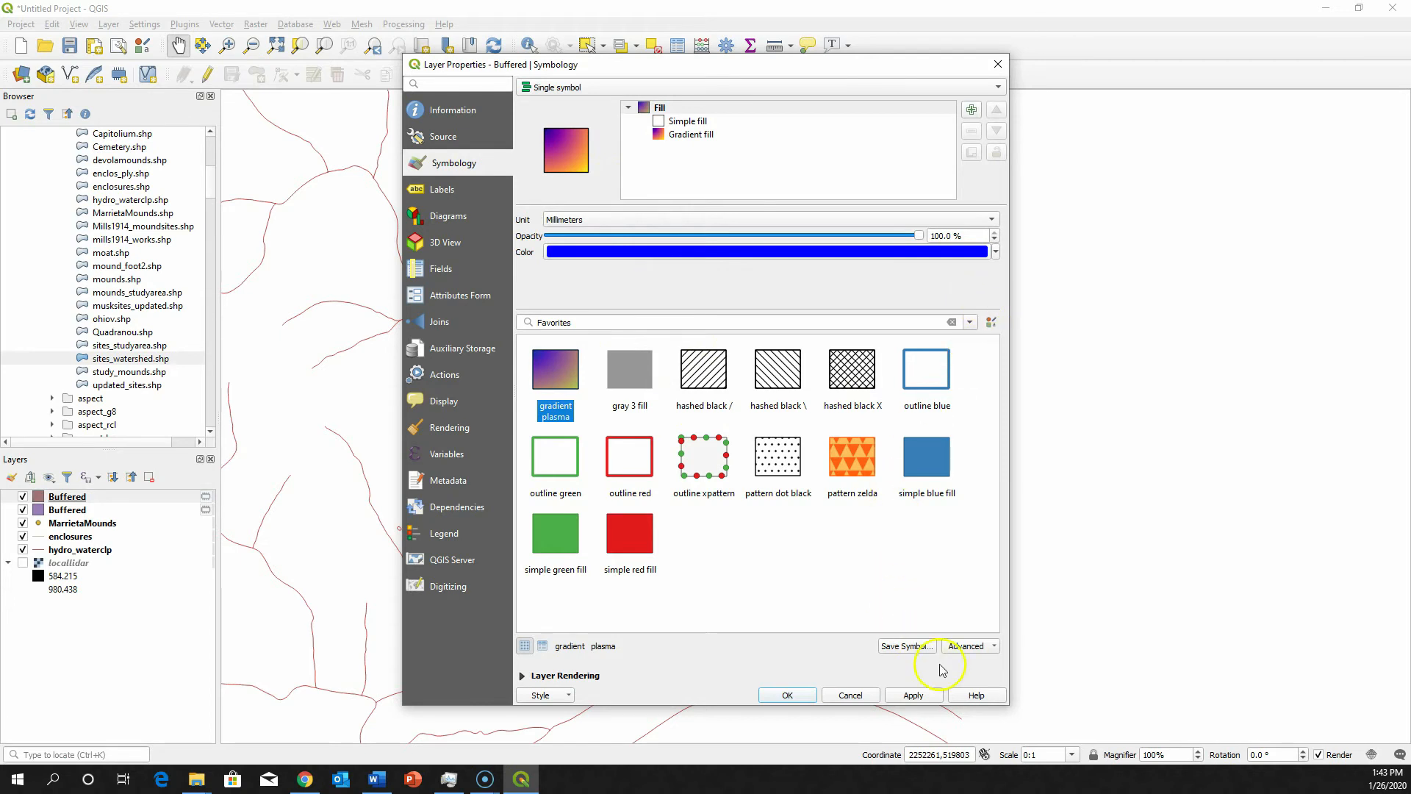
{"action": "left_click", "coordinate": [456, 197]}
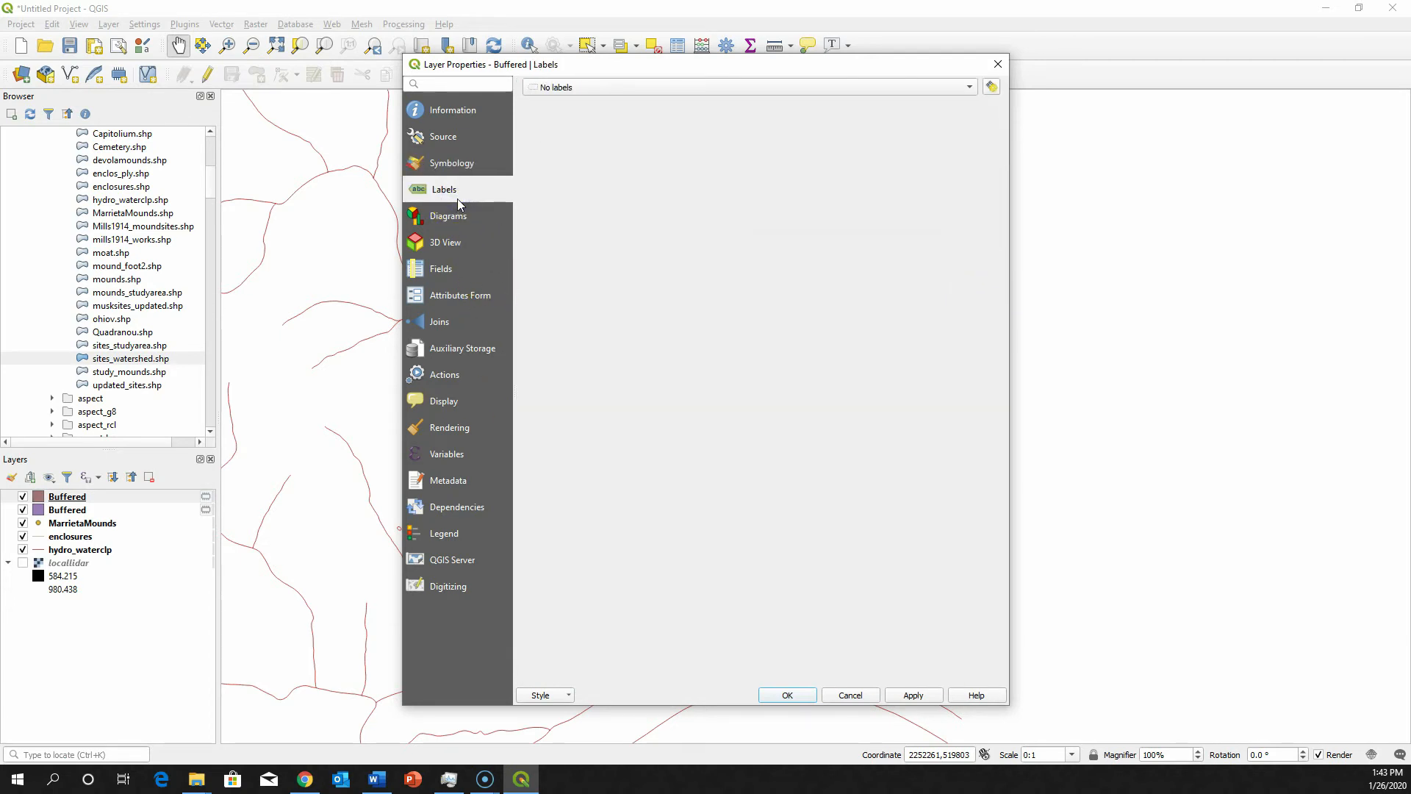
{"action": "left_click", "coordinate": [621, 88]}
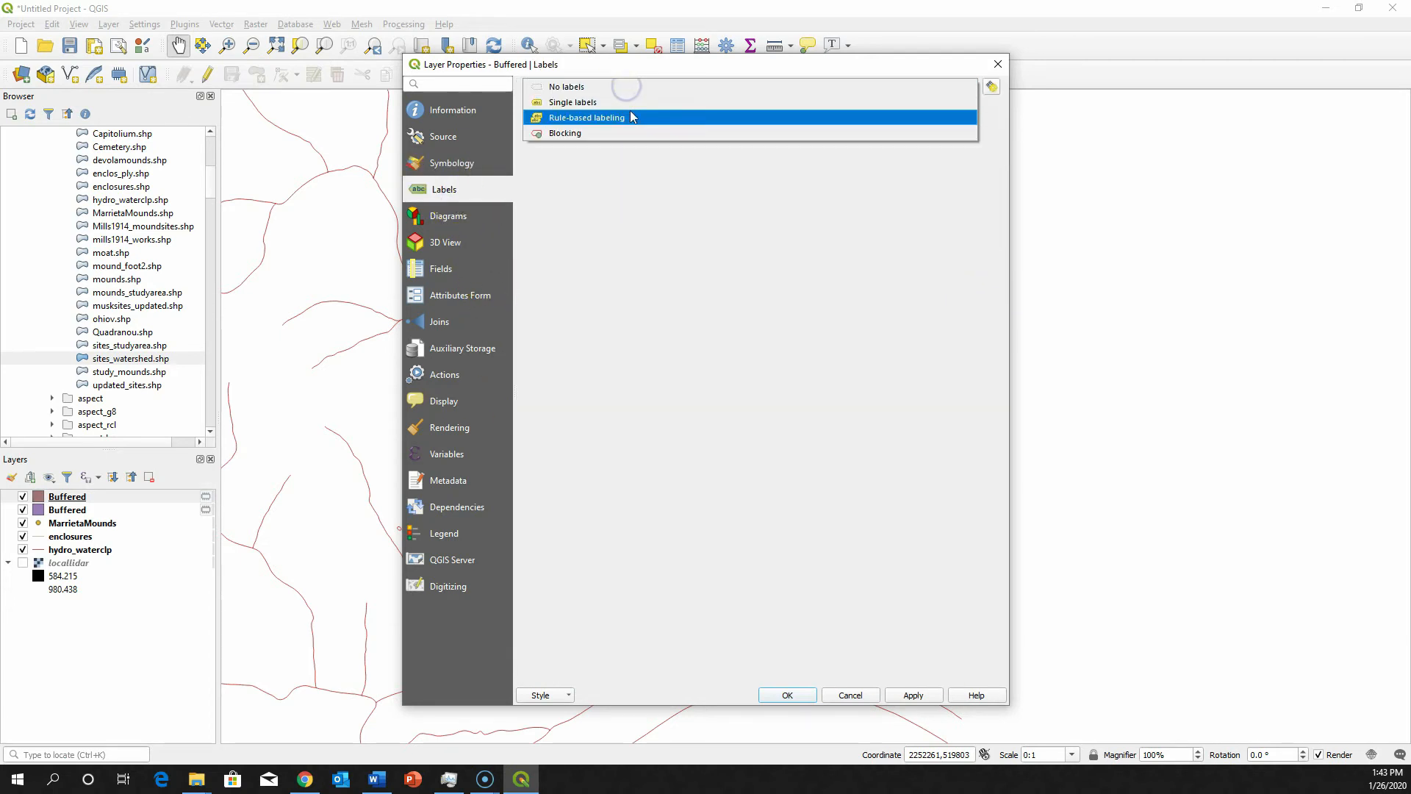
{"action": "left_click", "coordinate": [632, 103]}
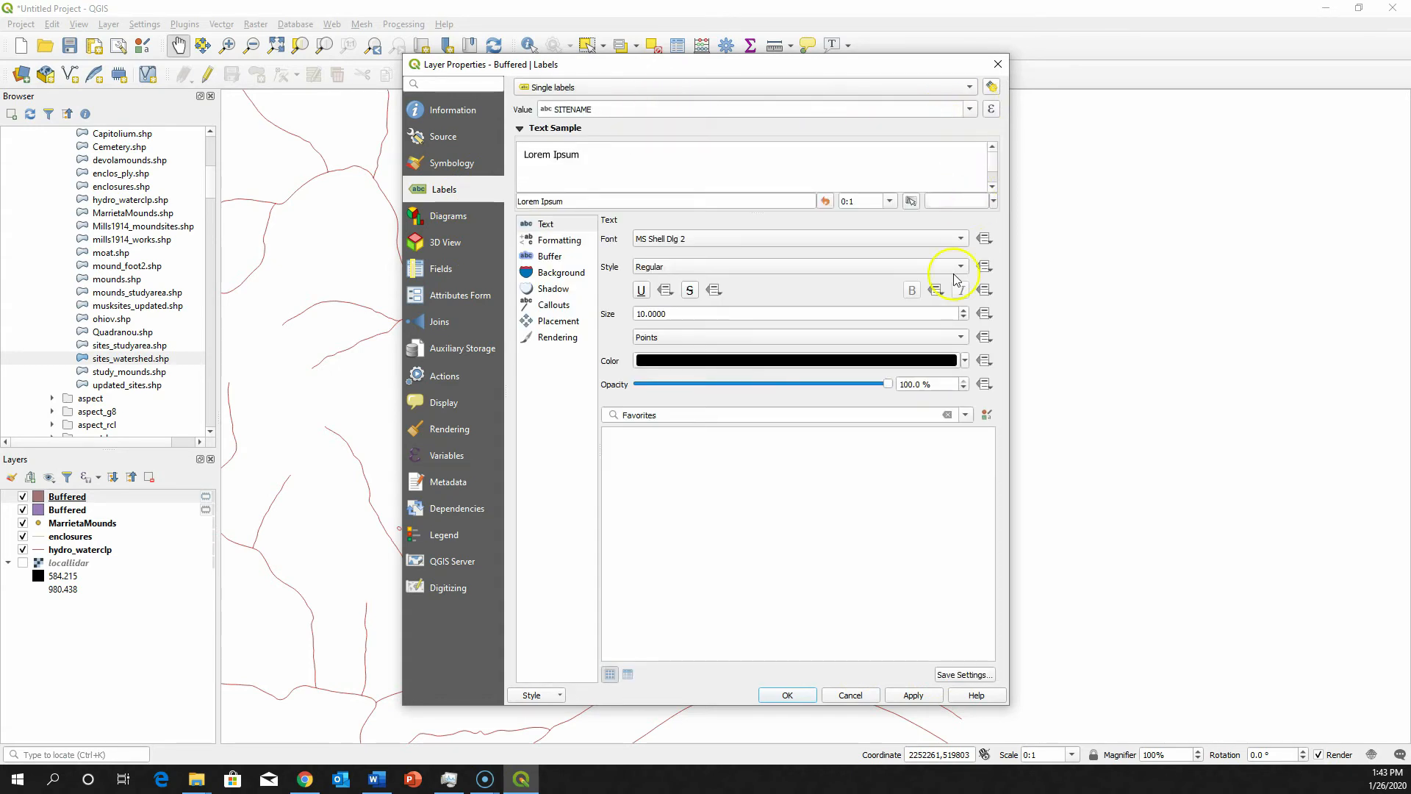
{"action": "left_click", "coordinate": [915, 695]}
{"action": "left_click_drag", "start_coordinate": [814, 68], "coordinate": [1071, 57]}
{"action": "left_click", "coordinate": [1079, 685]}
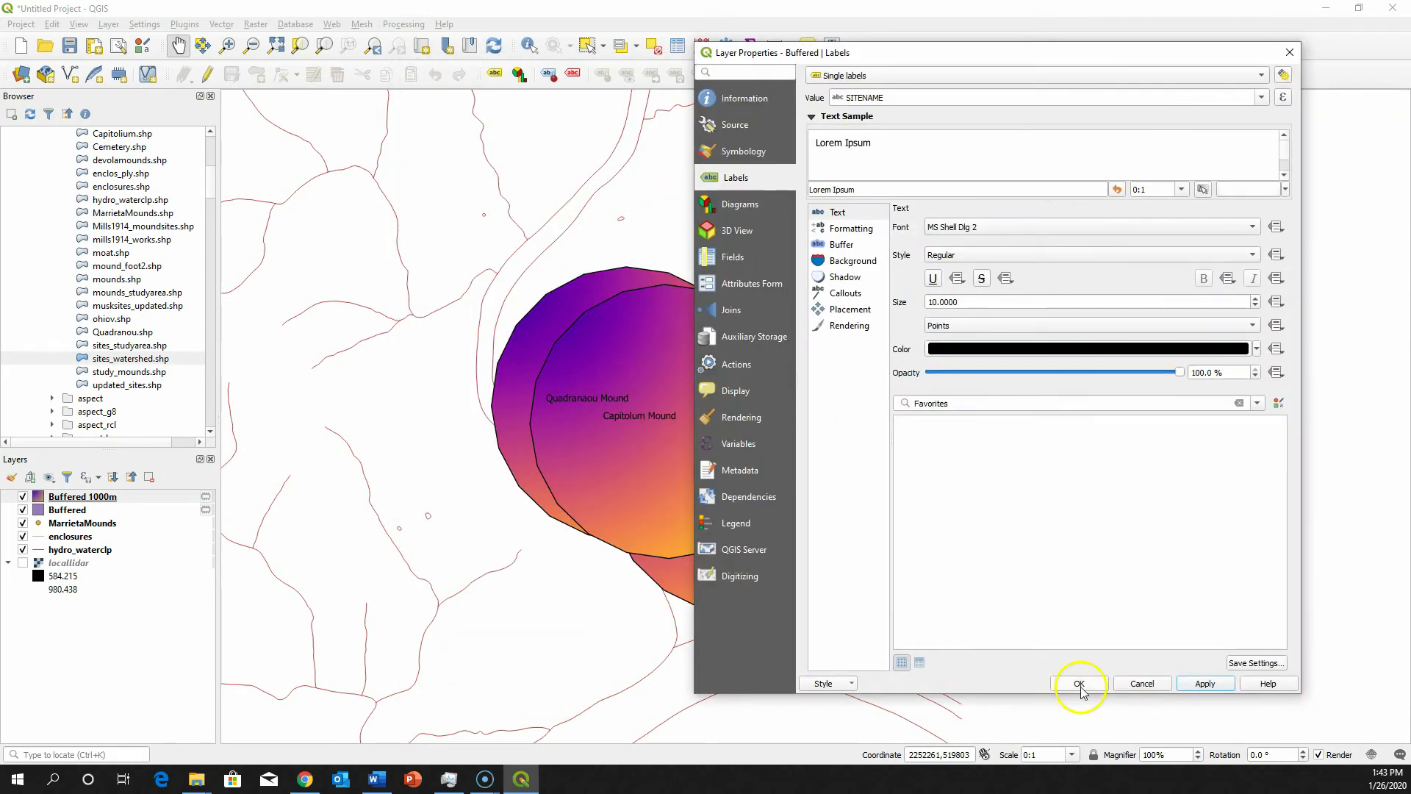
Step: Review the buffer layer's diagram, 3D view, field, attribute form, join, auxiliary storage, action and digitizing properties, and accept the dialog
{"action": "left_click", "coordinate": [742, 206]}
{"action": "left_click", "coordinate": [731, 237]}
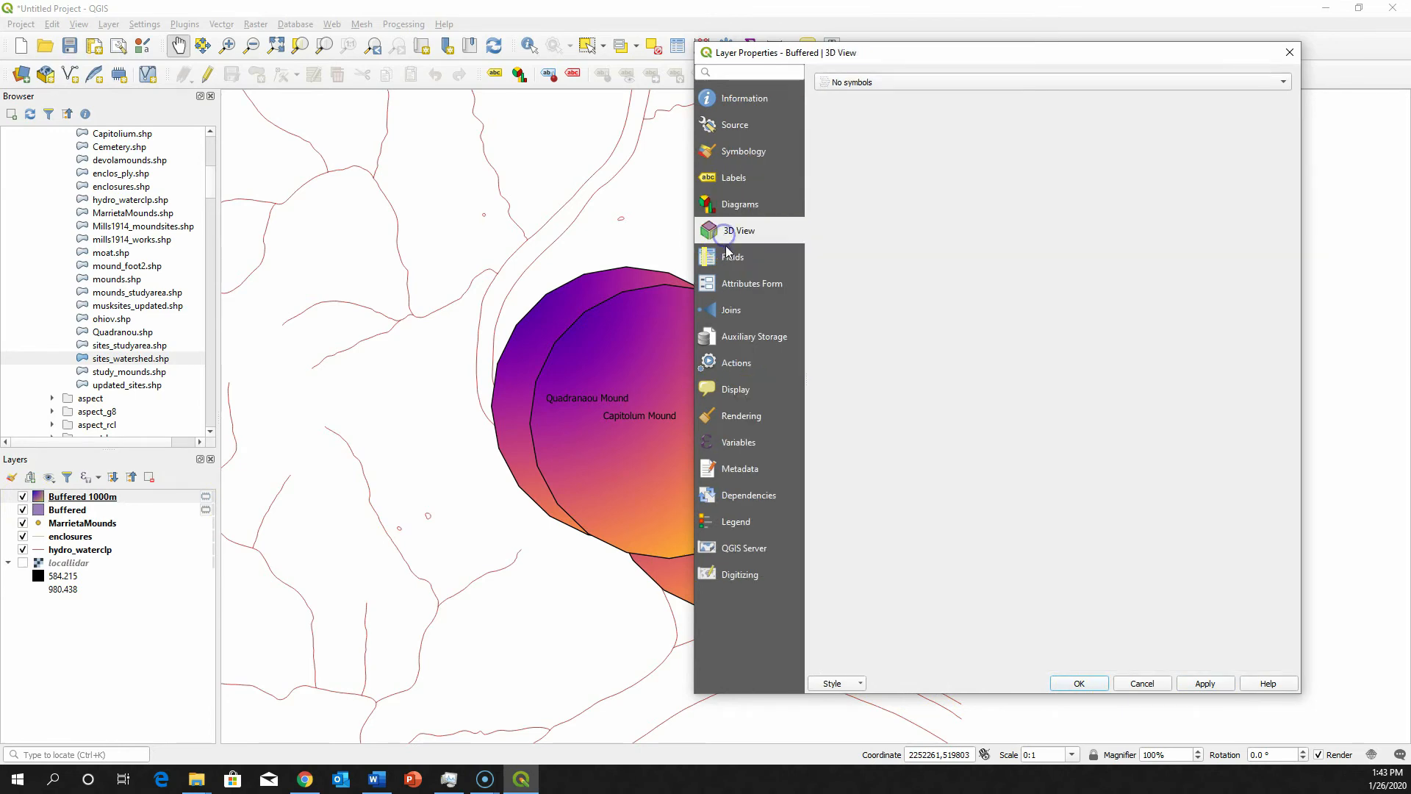
{"action": "left_click", "coordinate": [743, 263]}
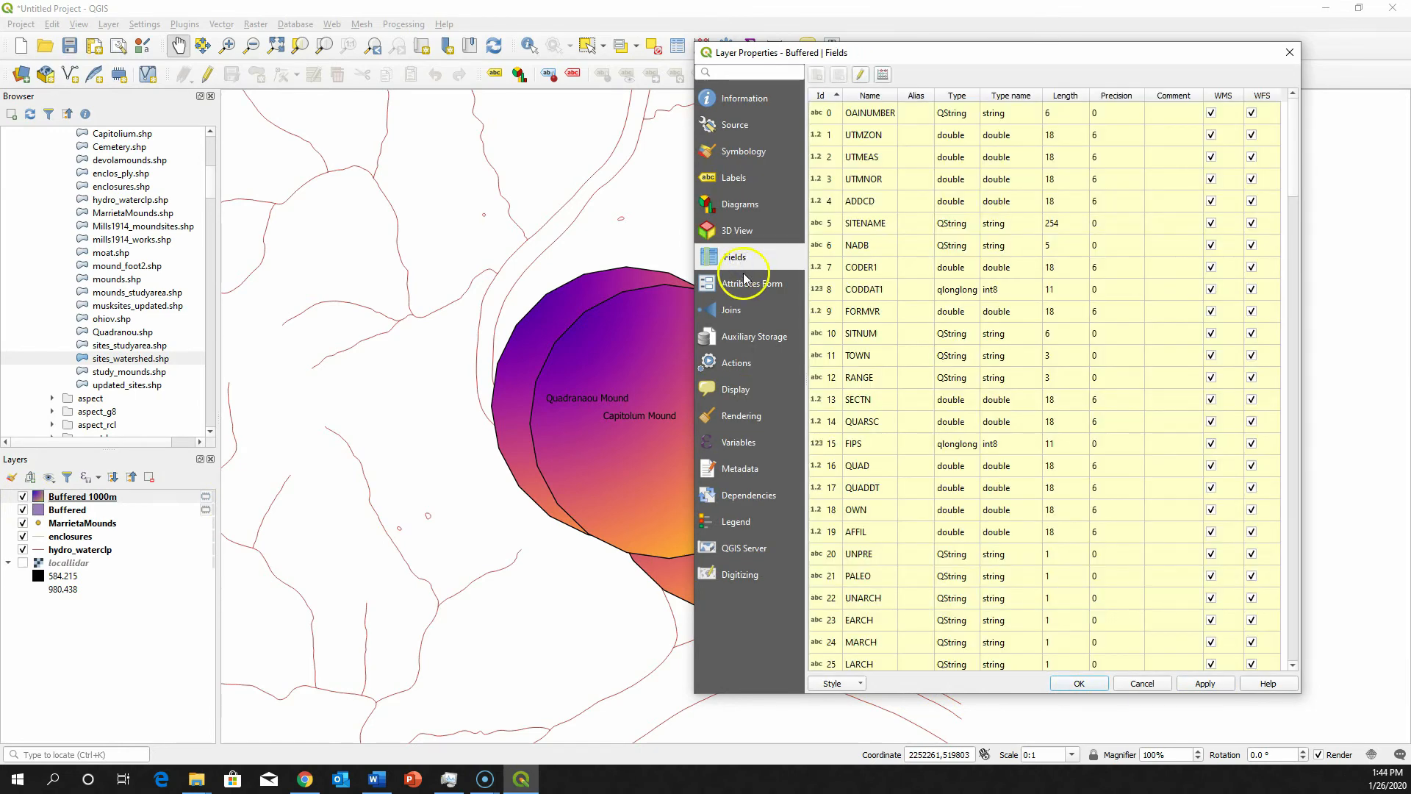
{"action": "left_click", "coordinate": [744, 284]}
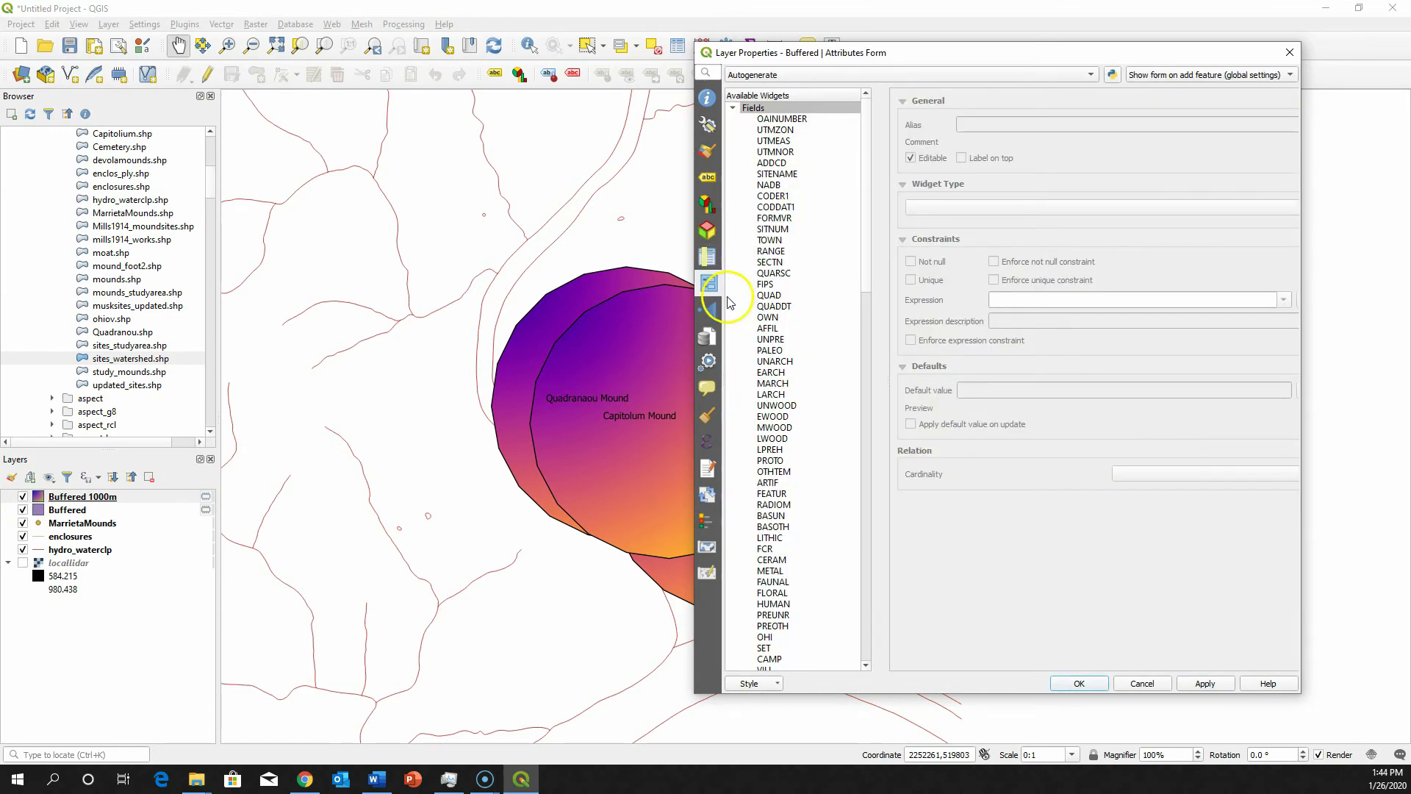
{"action": "left_click", "coordinate": [708, 315]}
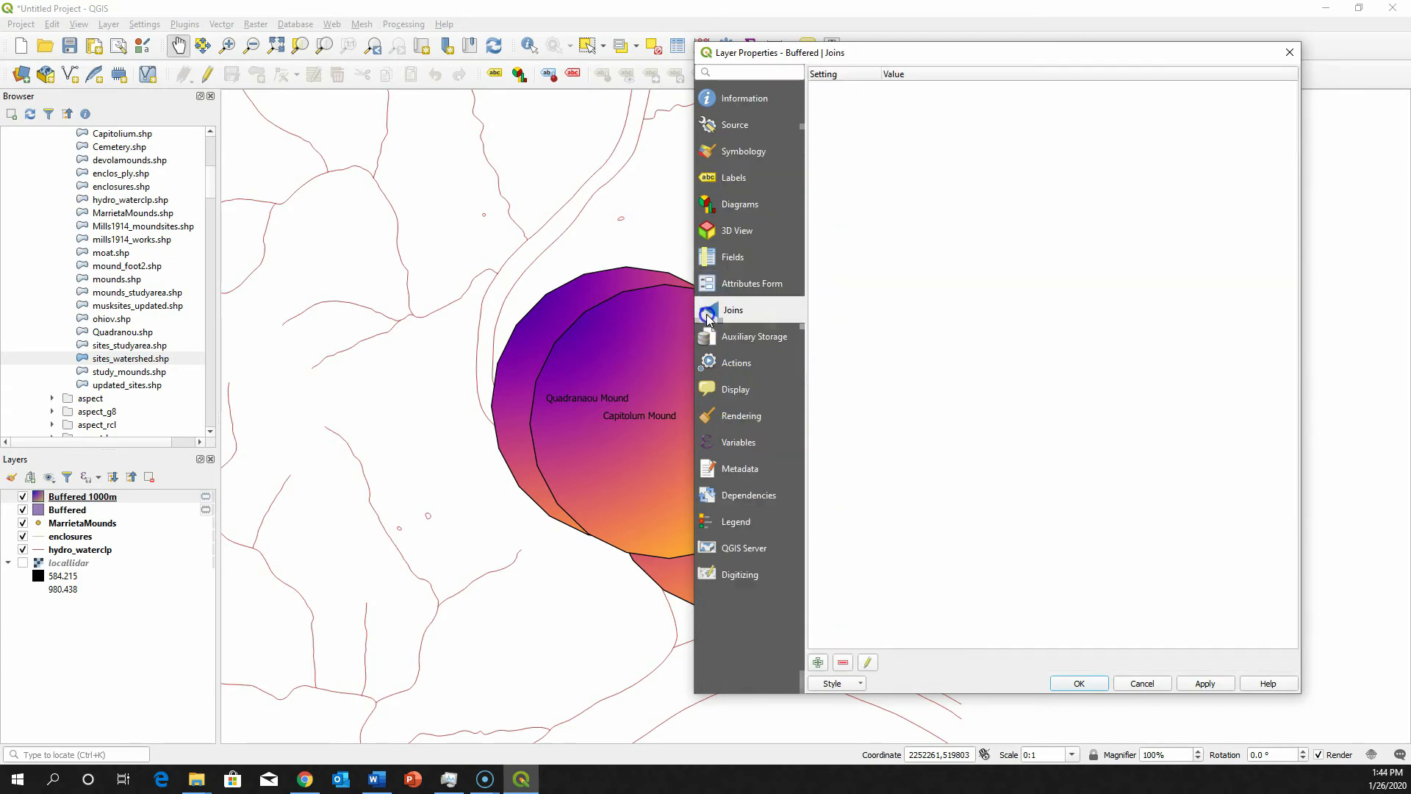
{"action": "left_click", "coordinate": [742, 343]}
{"action": "left_click", "coordinate": [748, 366]}
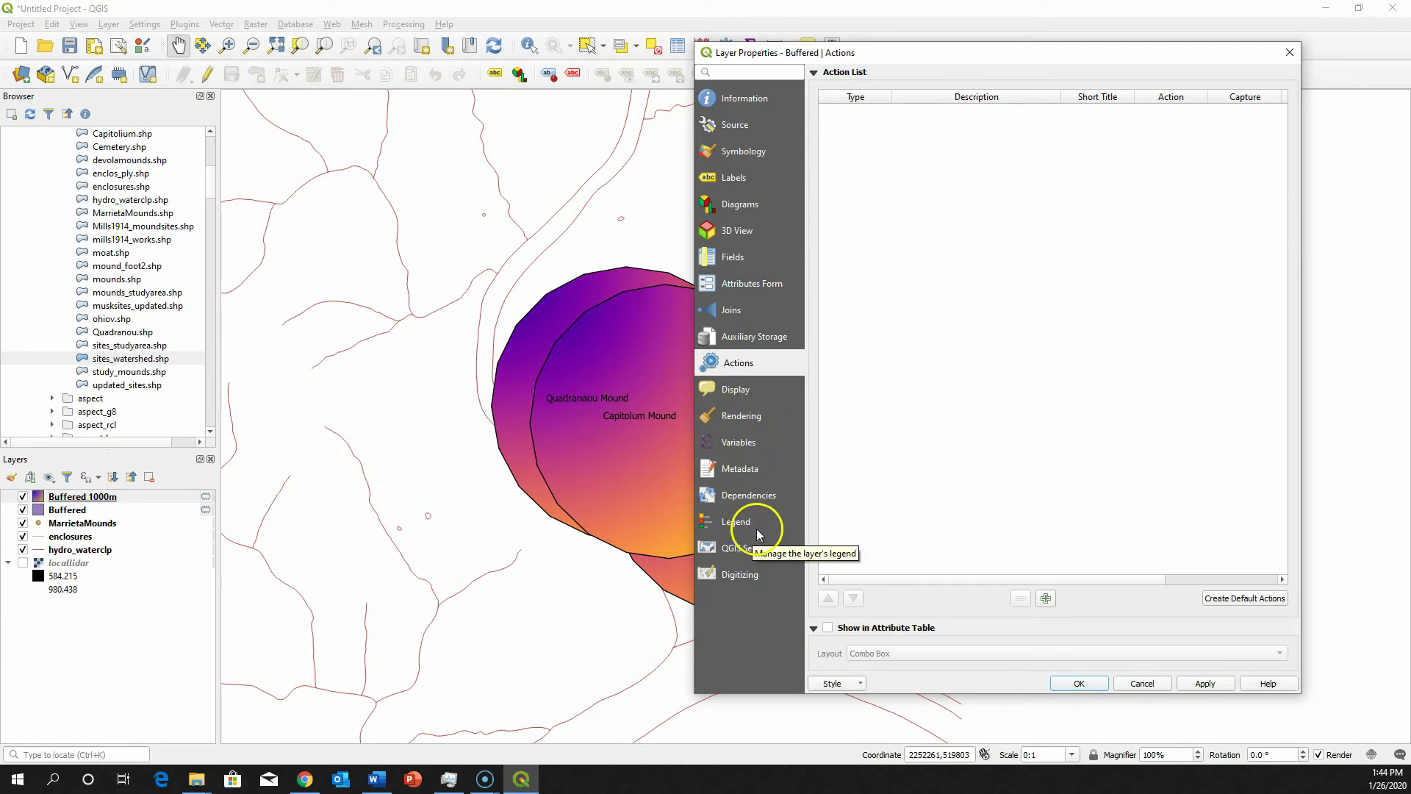
{"action": "left_click", "coordinate": [757, 573]}
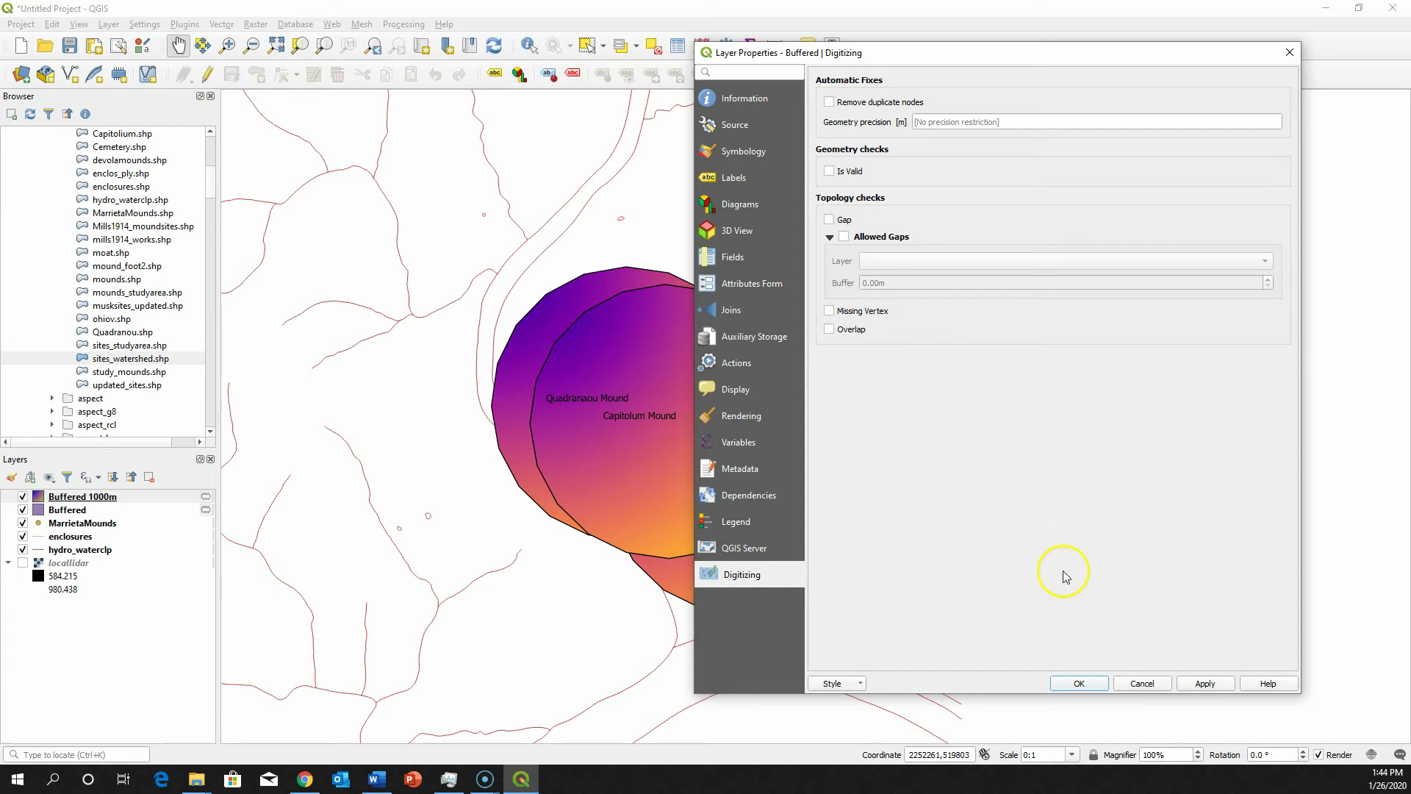
{"action": "left_click", "coordinate": [1093, 684]}
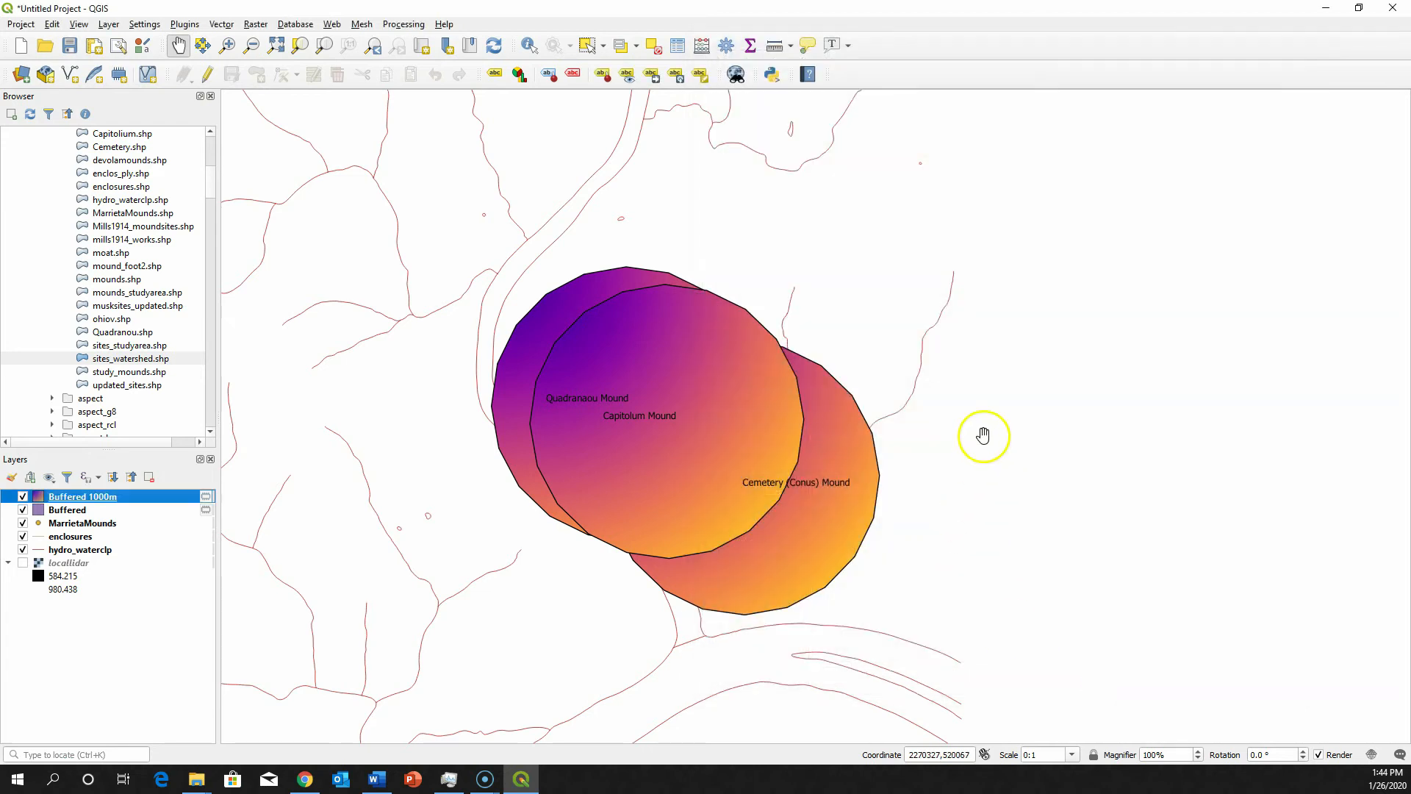
Step: Hide the Buffered 1000m layer and give the Buffered layer single labels from the SITENAME field
{"action": "left_click", "coordinate": [34, 499]}
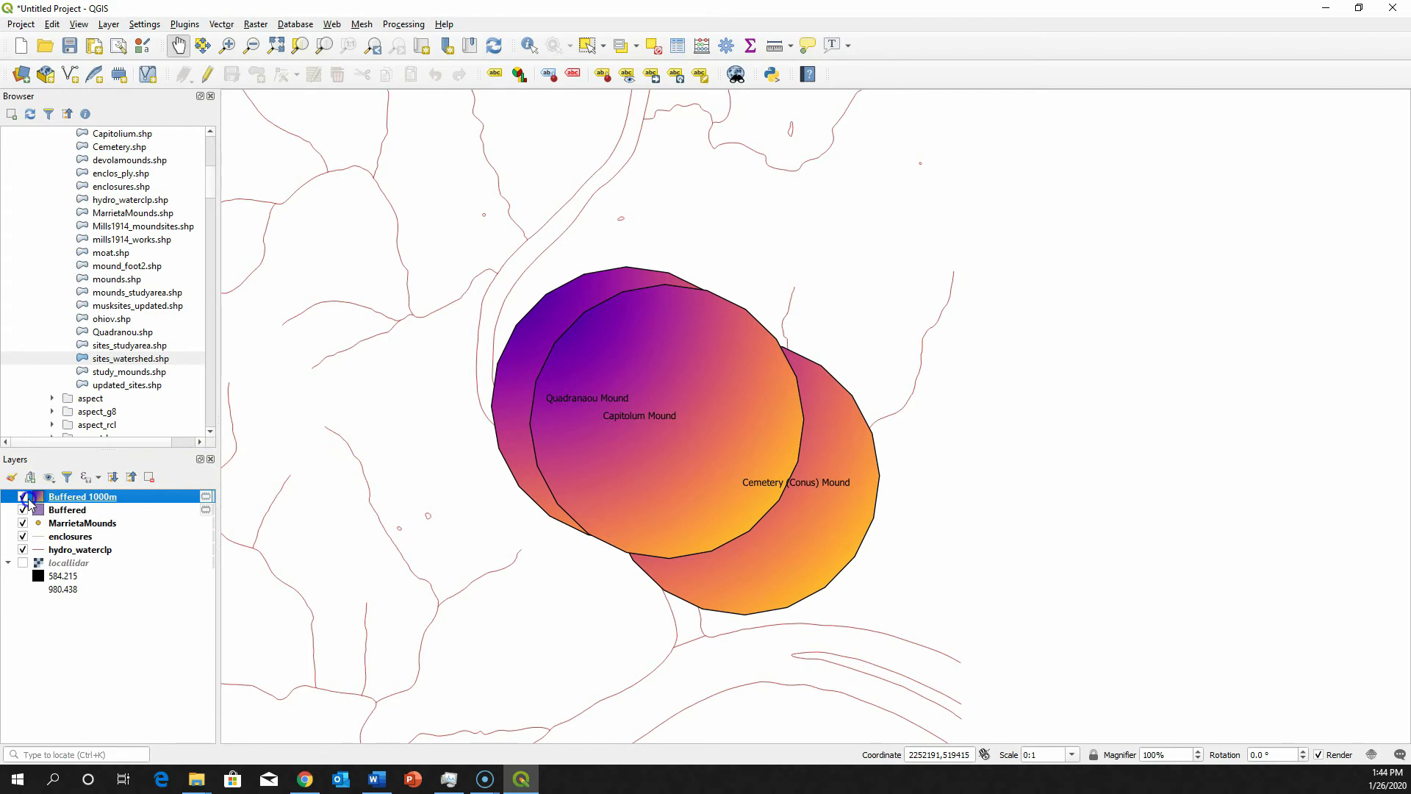
{"action": "left_click", "coordinate": [22, 498]}
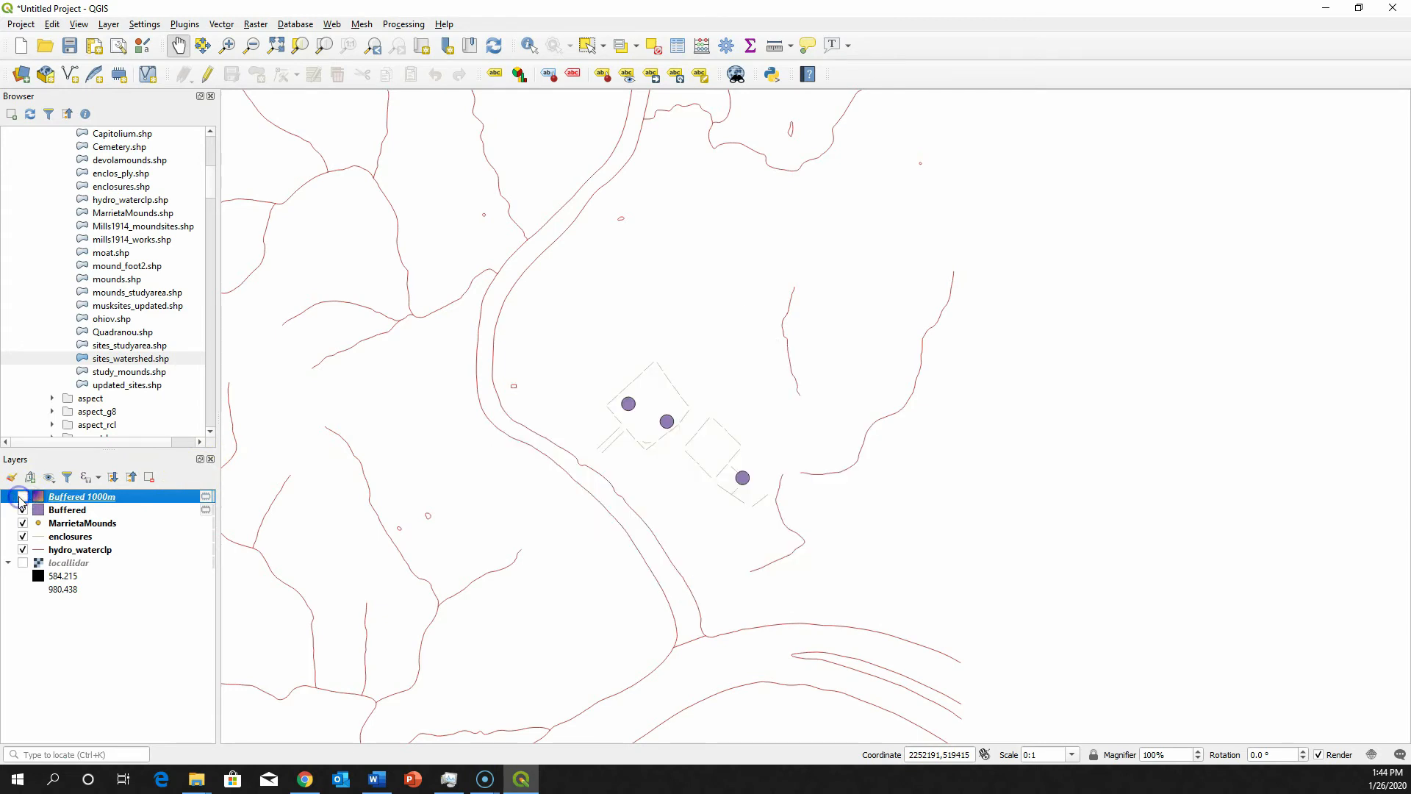
{"action": "double_click", "coordinate": [147, 509]}
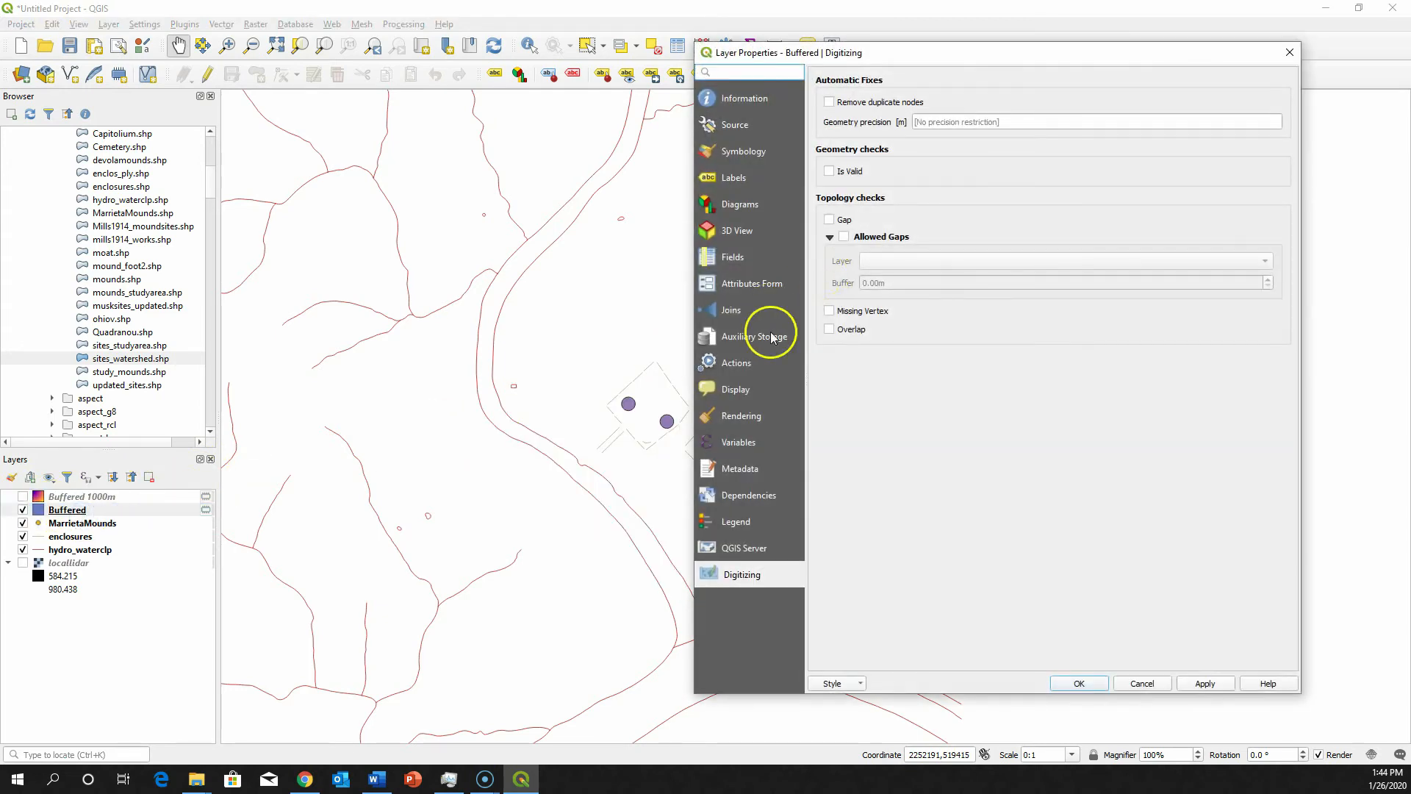
{"action": "left_click", "coordinate": [738, 179]}
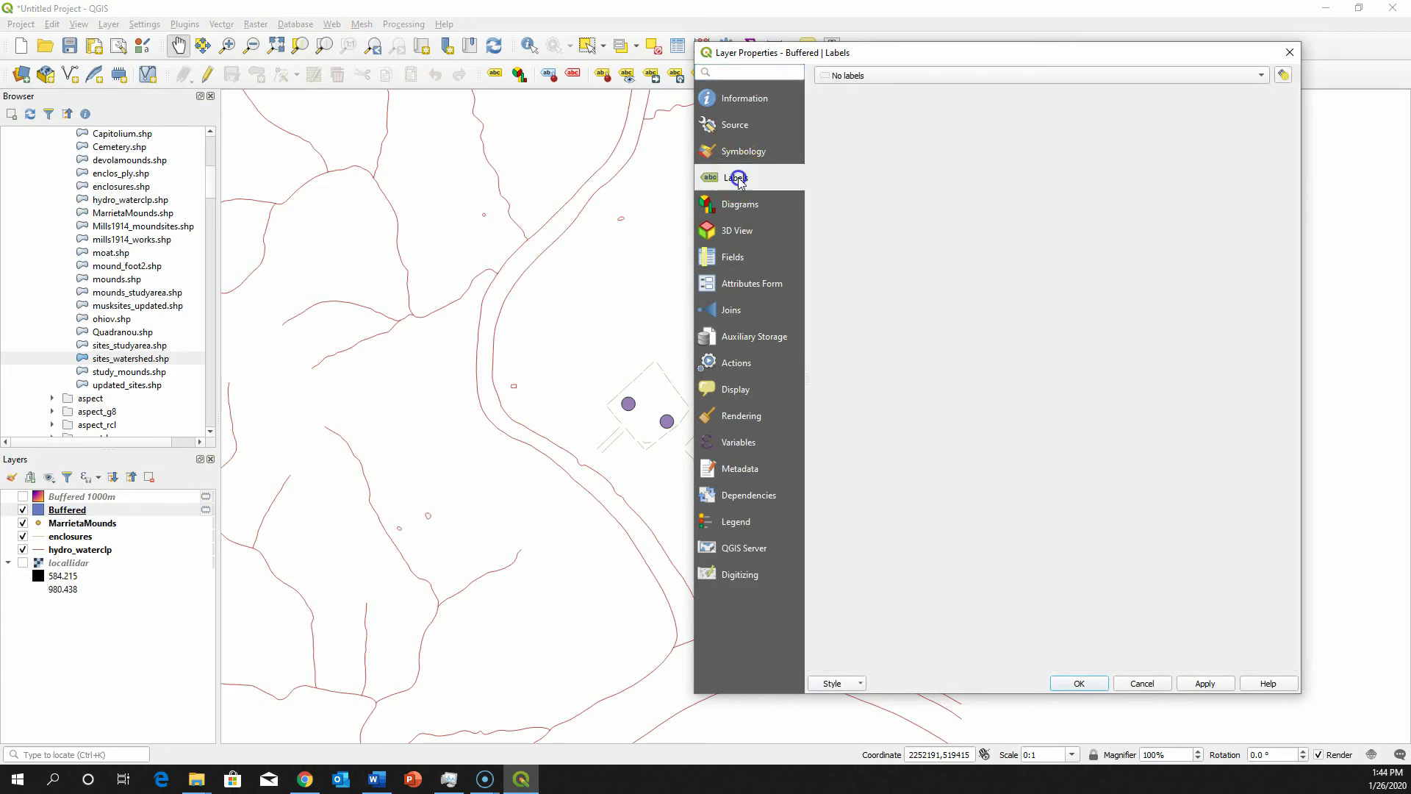
{"action": "left_click", "coordinate": [891, 75]}
{"action": "left_click", "coordinate": [893, 86]}
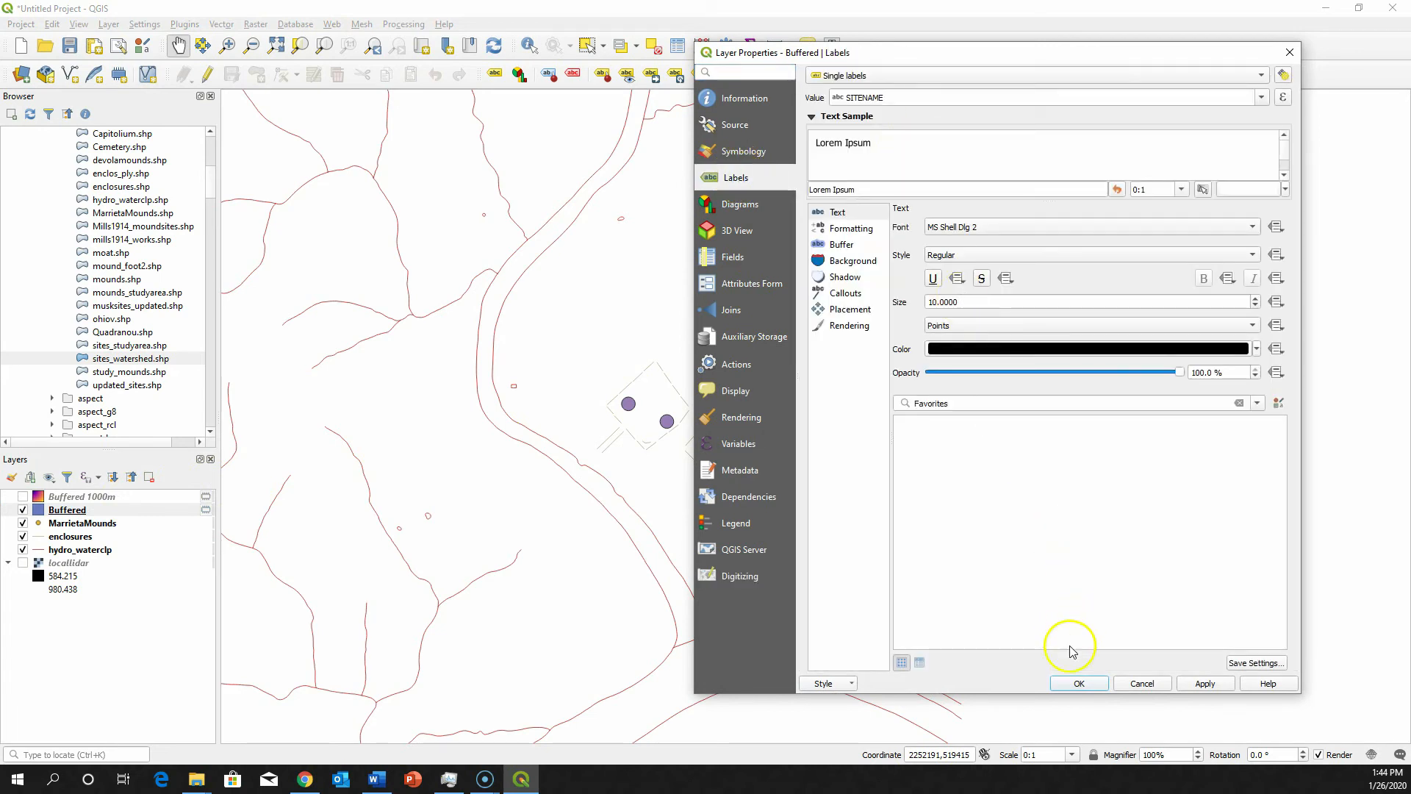
{"action": "left_click", "coordinate": [1080, 684]}
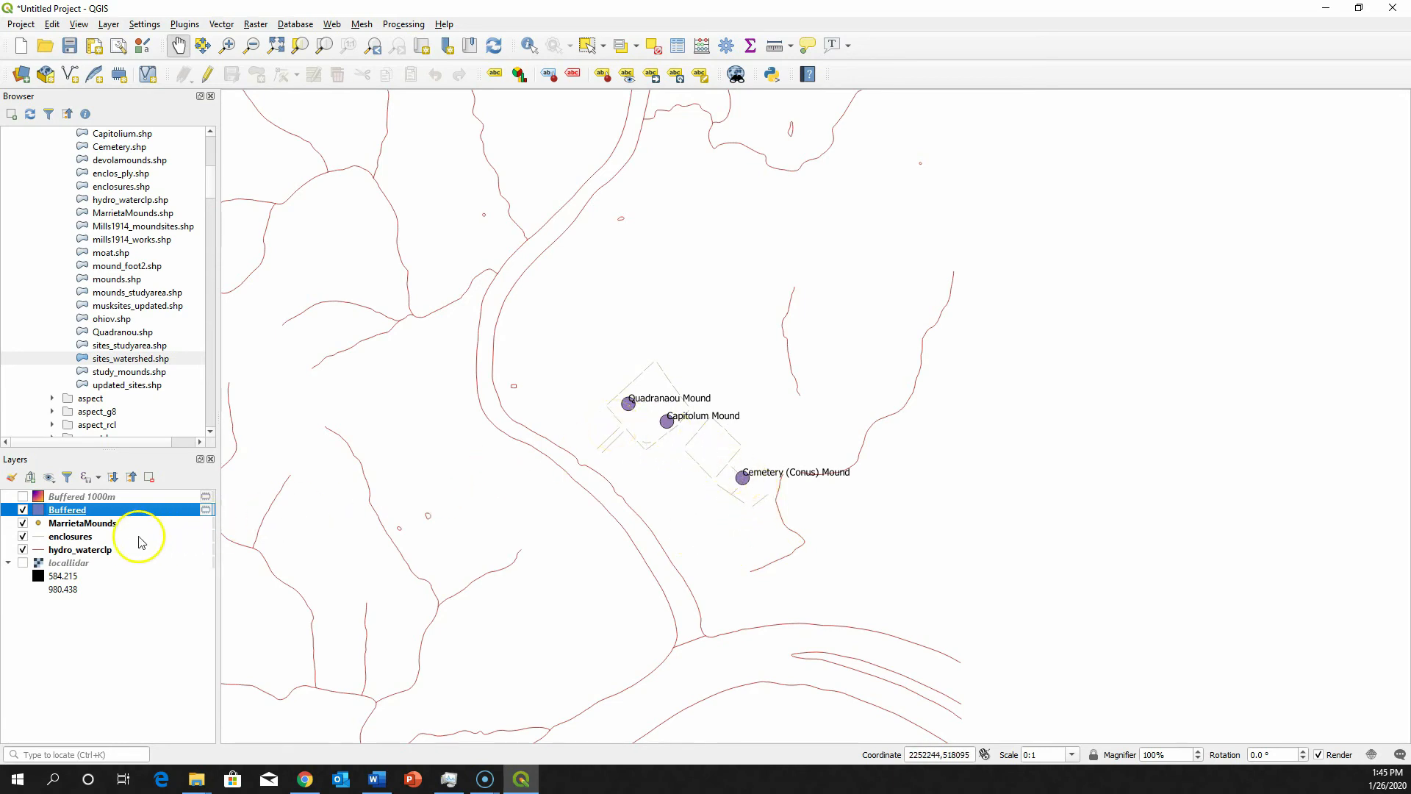
Step: Run a nearest neighbour analysis on MarrietaMounds with temporary output, review its HTML result file in the browser and close it
{"action": "left_click", "coordinate": [111, 549]}
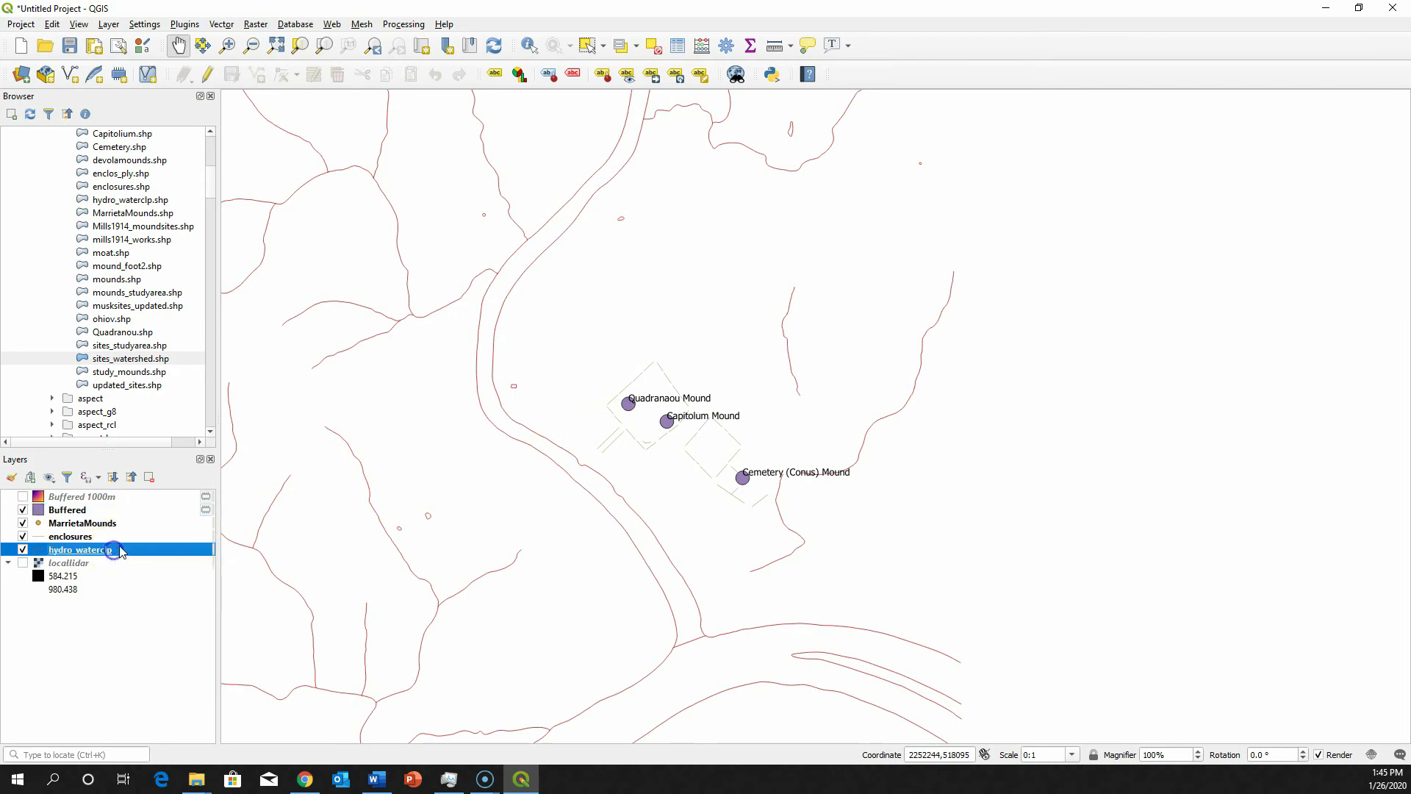
{"action": "left_click", "coordinate": [221, 24]}
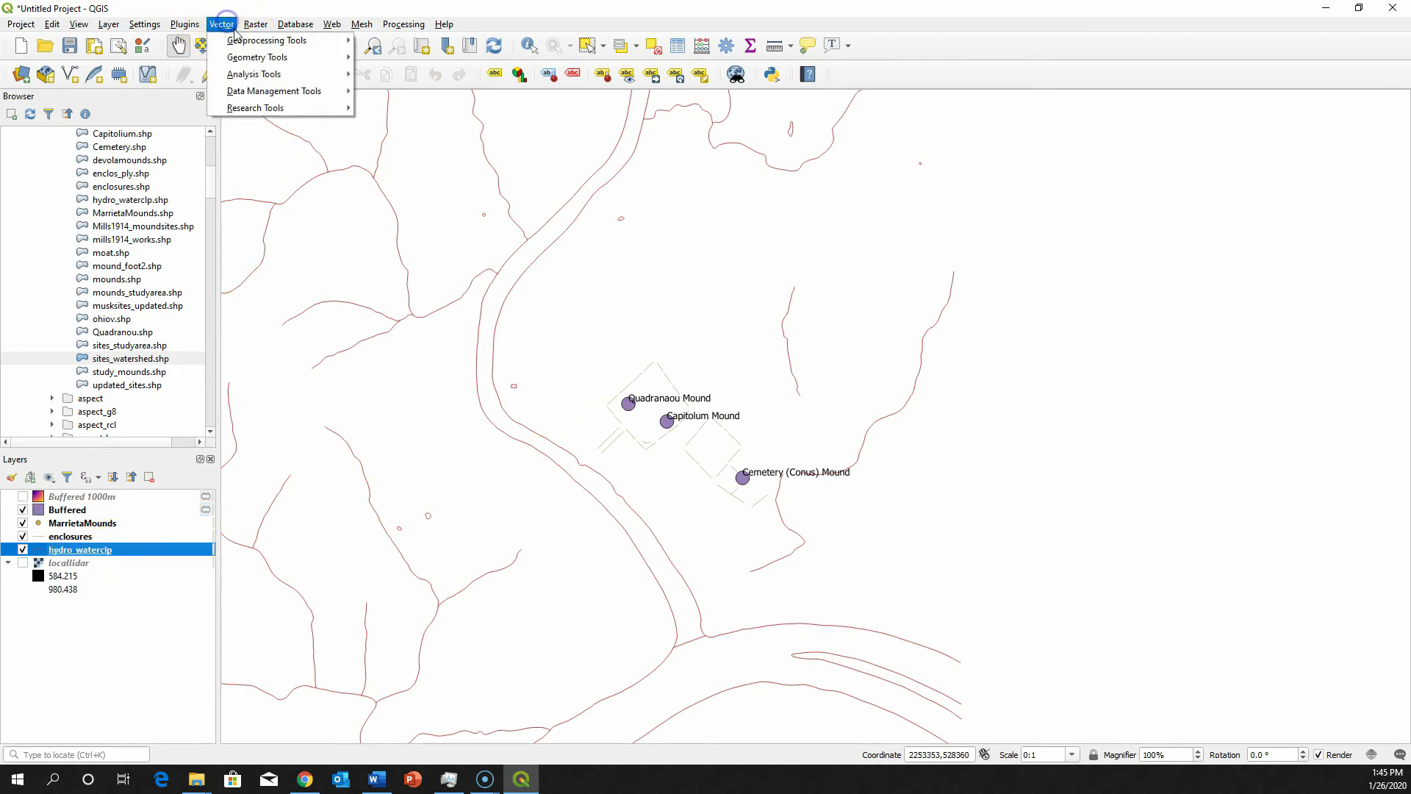
{"action": "mouse_move", "coordinate": [286, 39]}
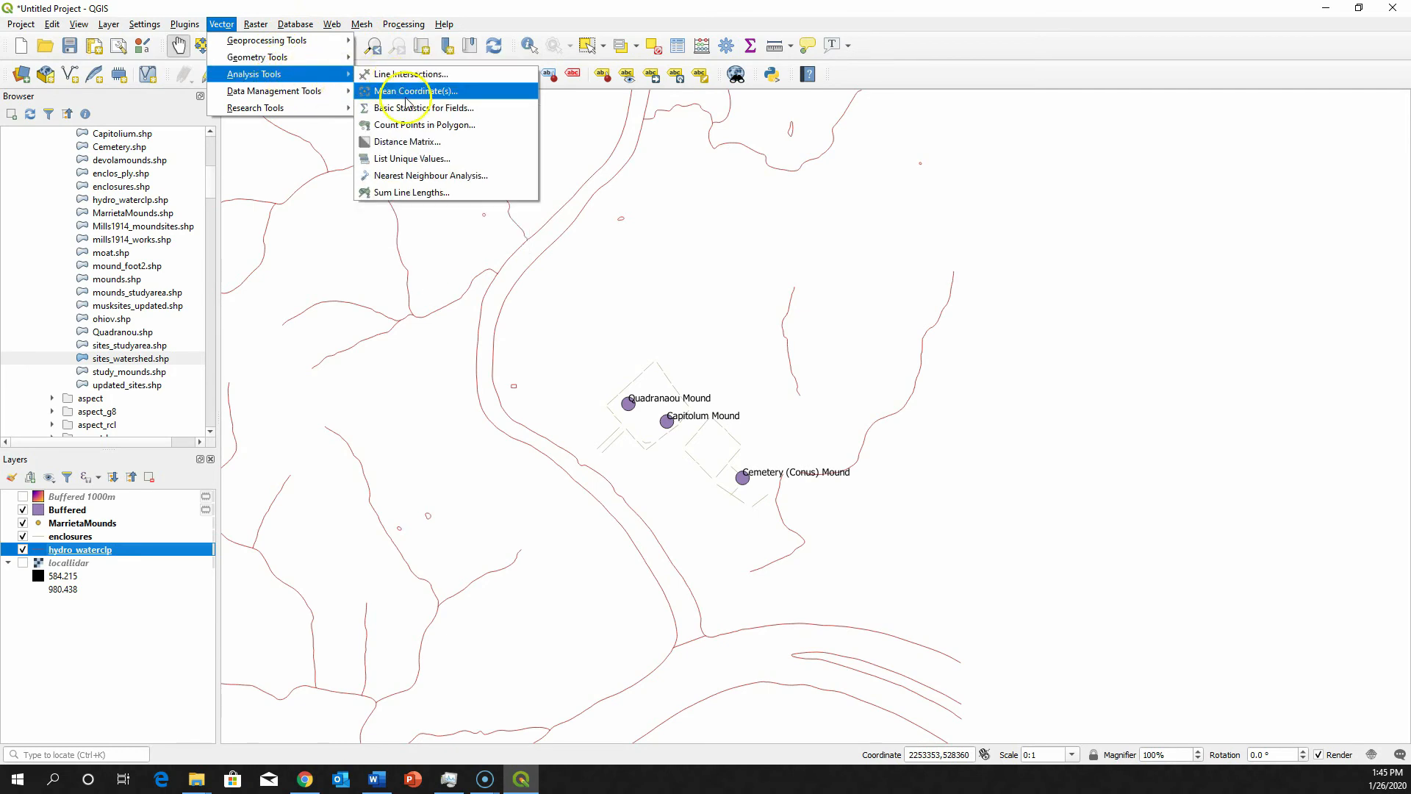
{"action": "left_click", "coordinate": [430, 179]}
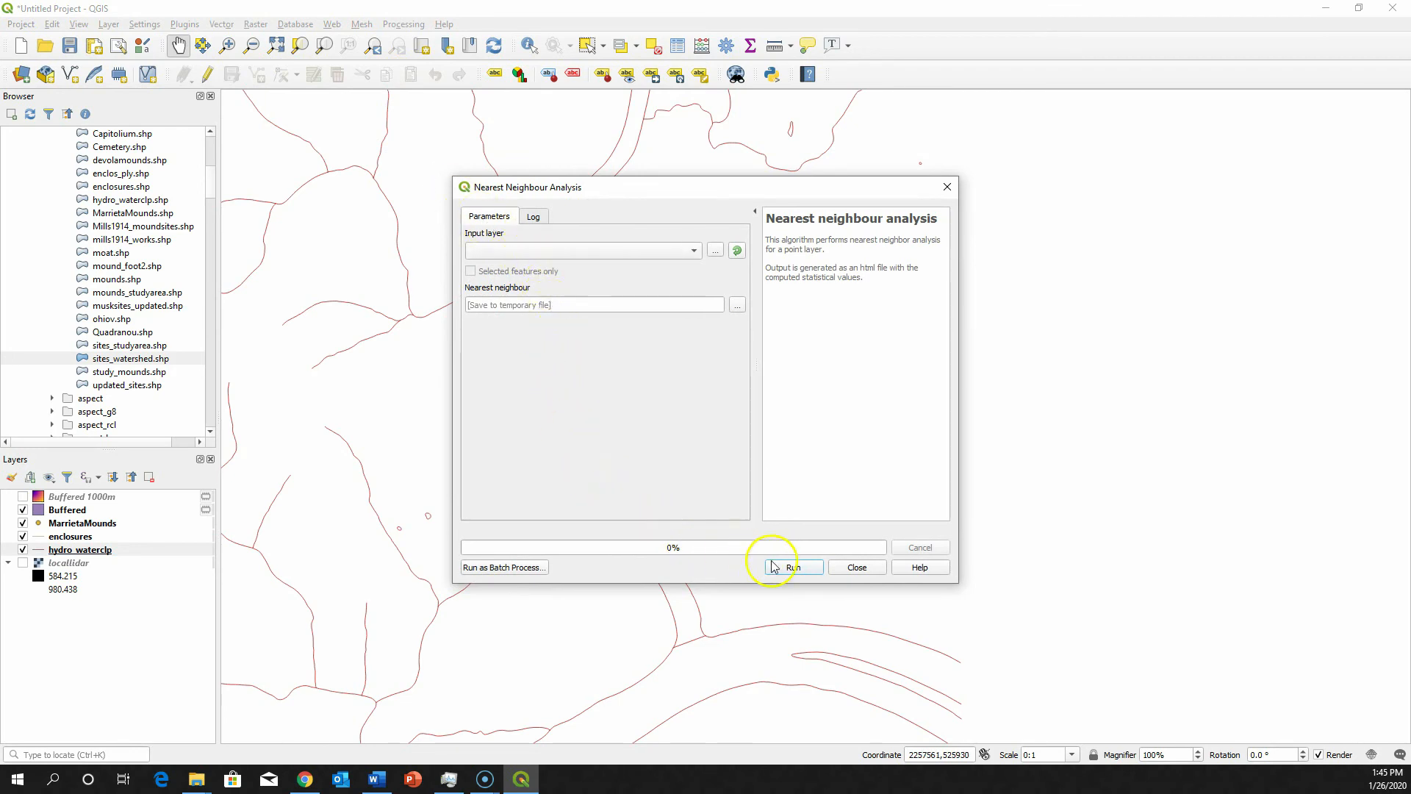
{"action": "left_click", "coordinate": [695, 250]}
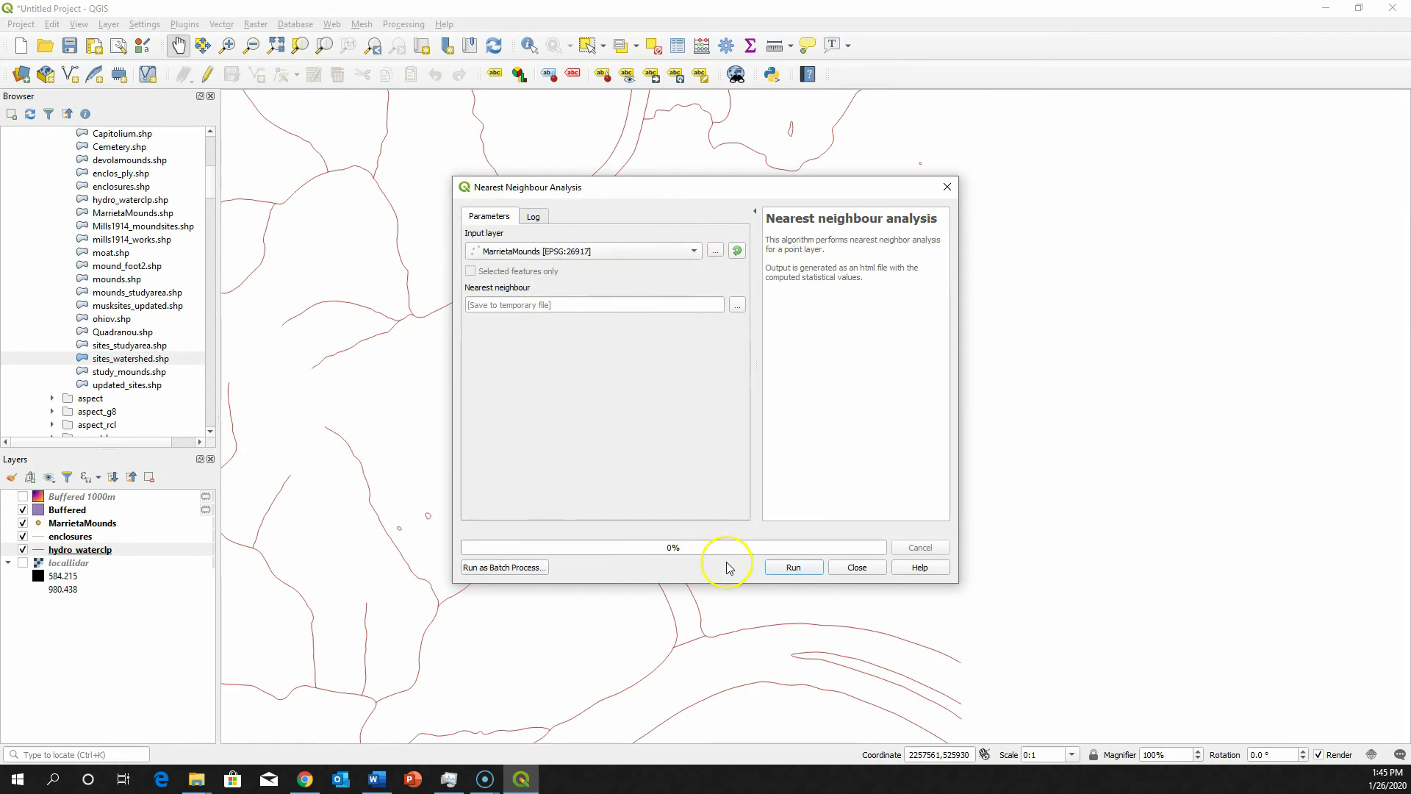
{"action": "left_click", "coordinate": [795, 568]}
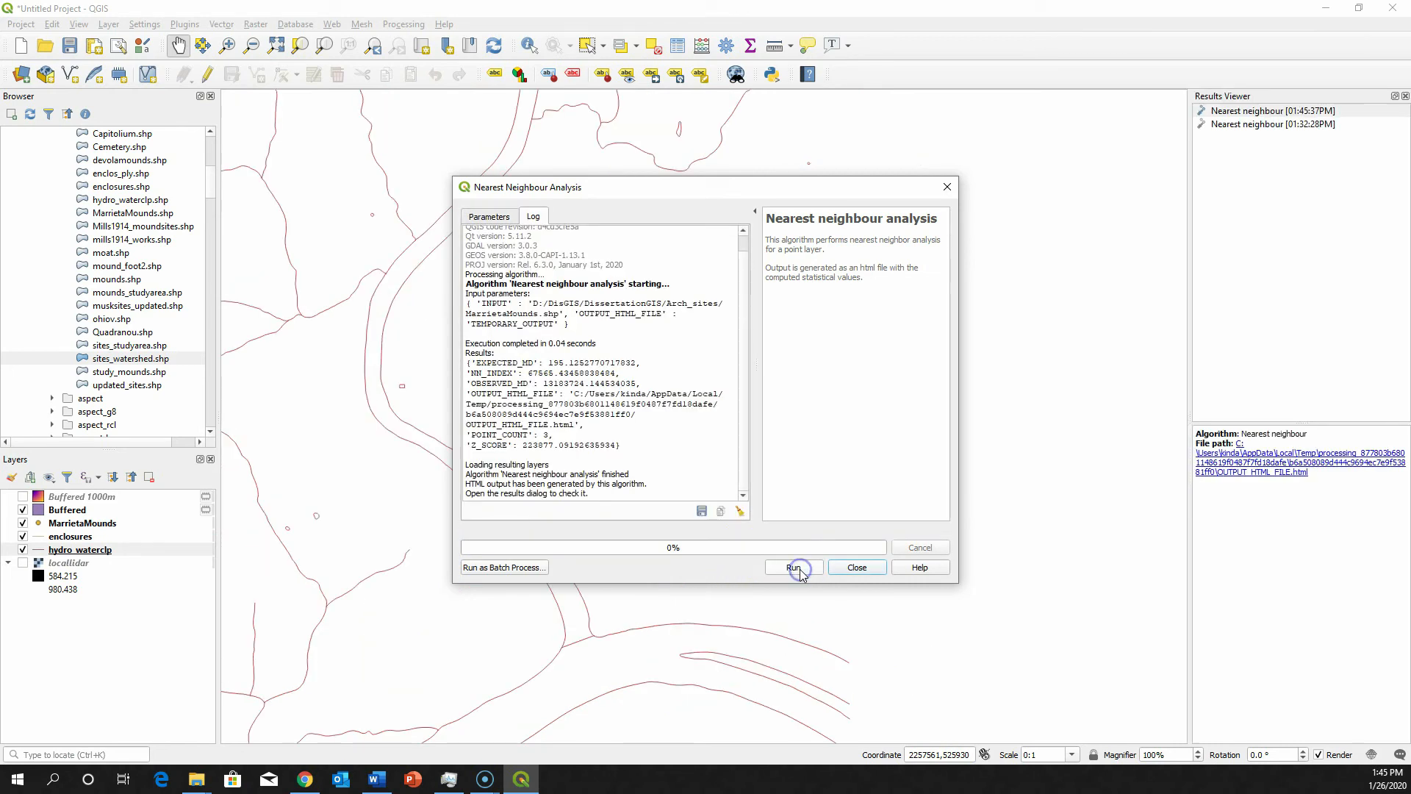
{"action": "left_click", "coordinate": [1292, 473]}
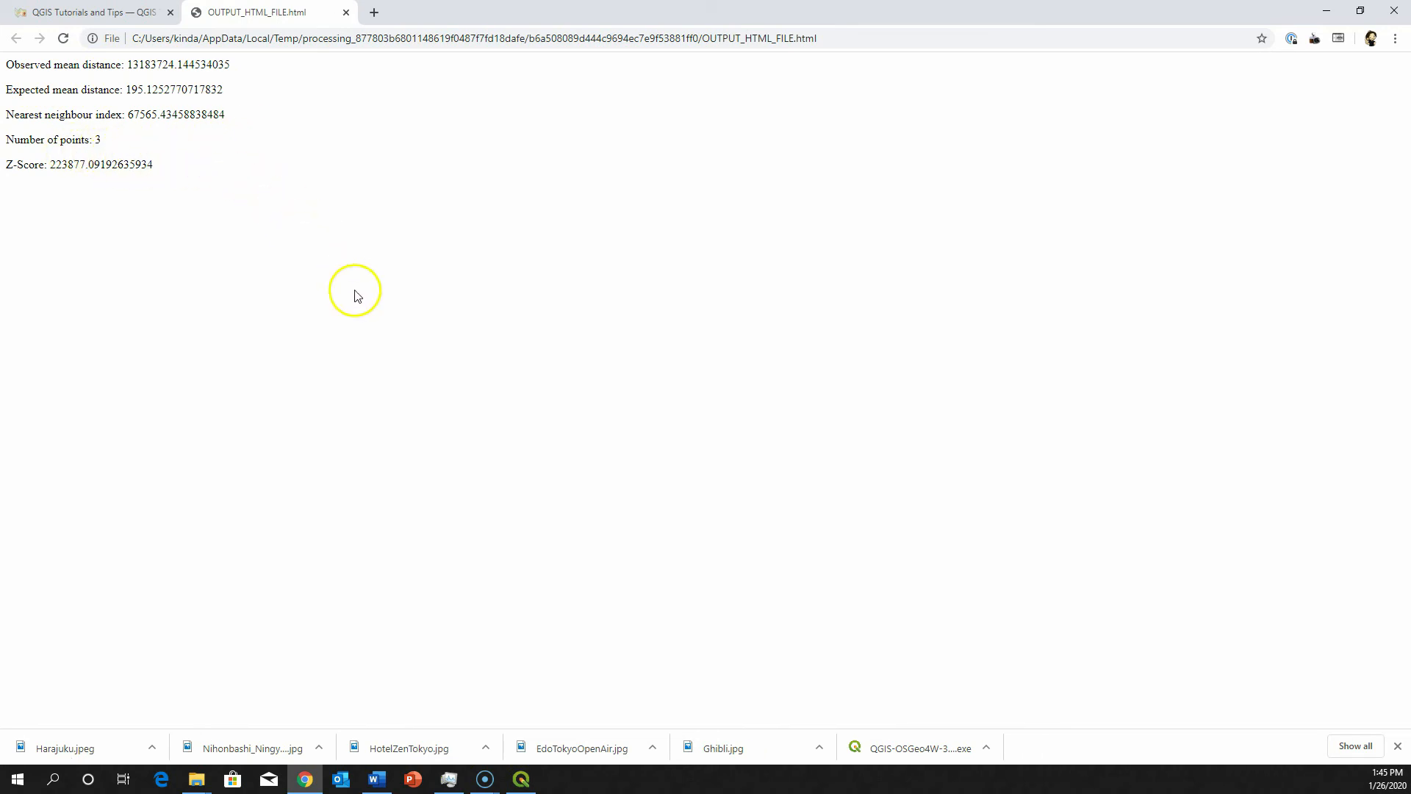
{"action": "left_click", "coordinate": [346, 13]}
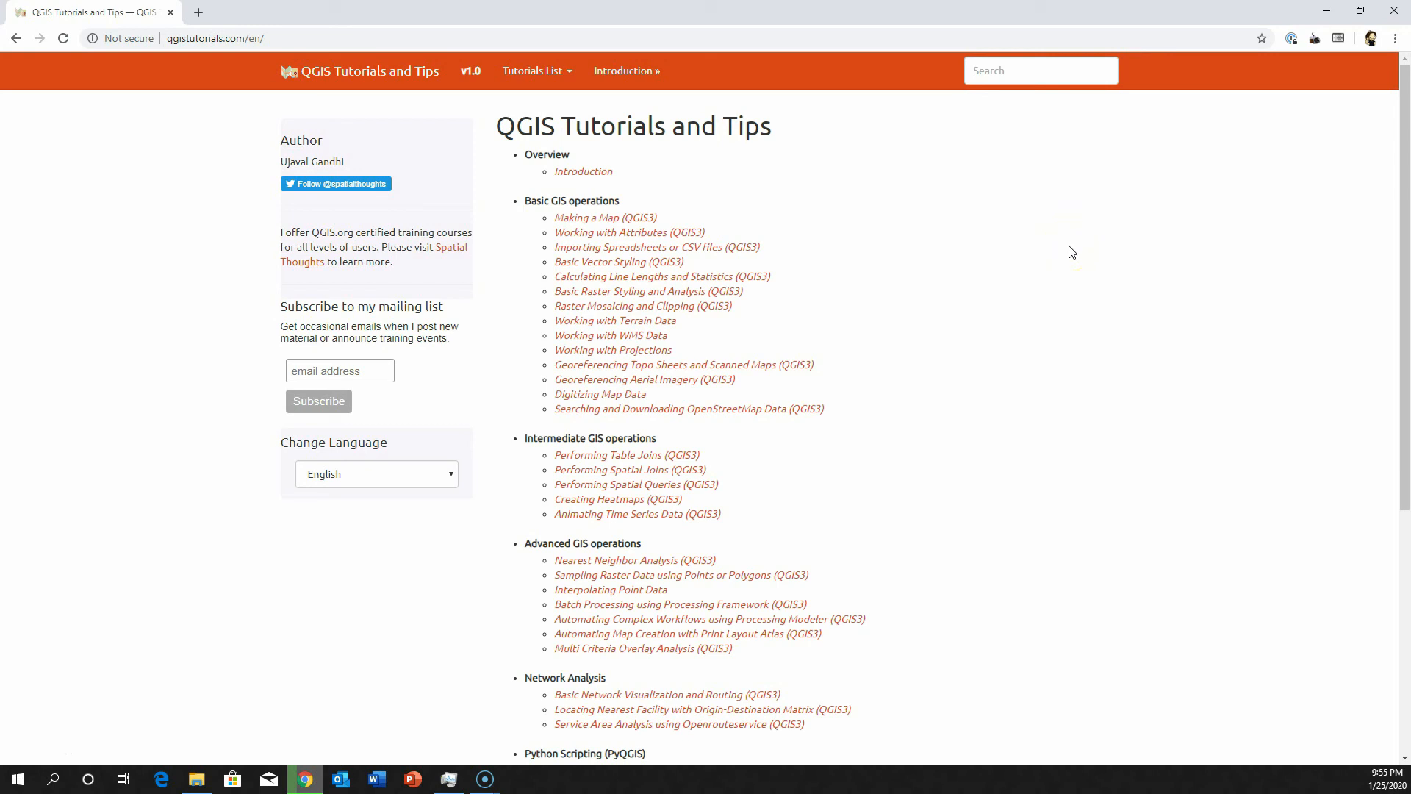
Step: Look through the QGIS Tutorials and Tips page's topic list, from basic GIS operations to the appendix
{"action": "scroll", "coordinate": [1072, 252], "scroll_direction": "down", "scroll_amount": 2}
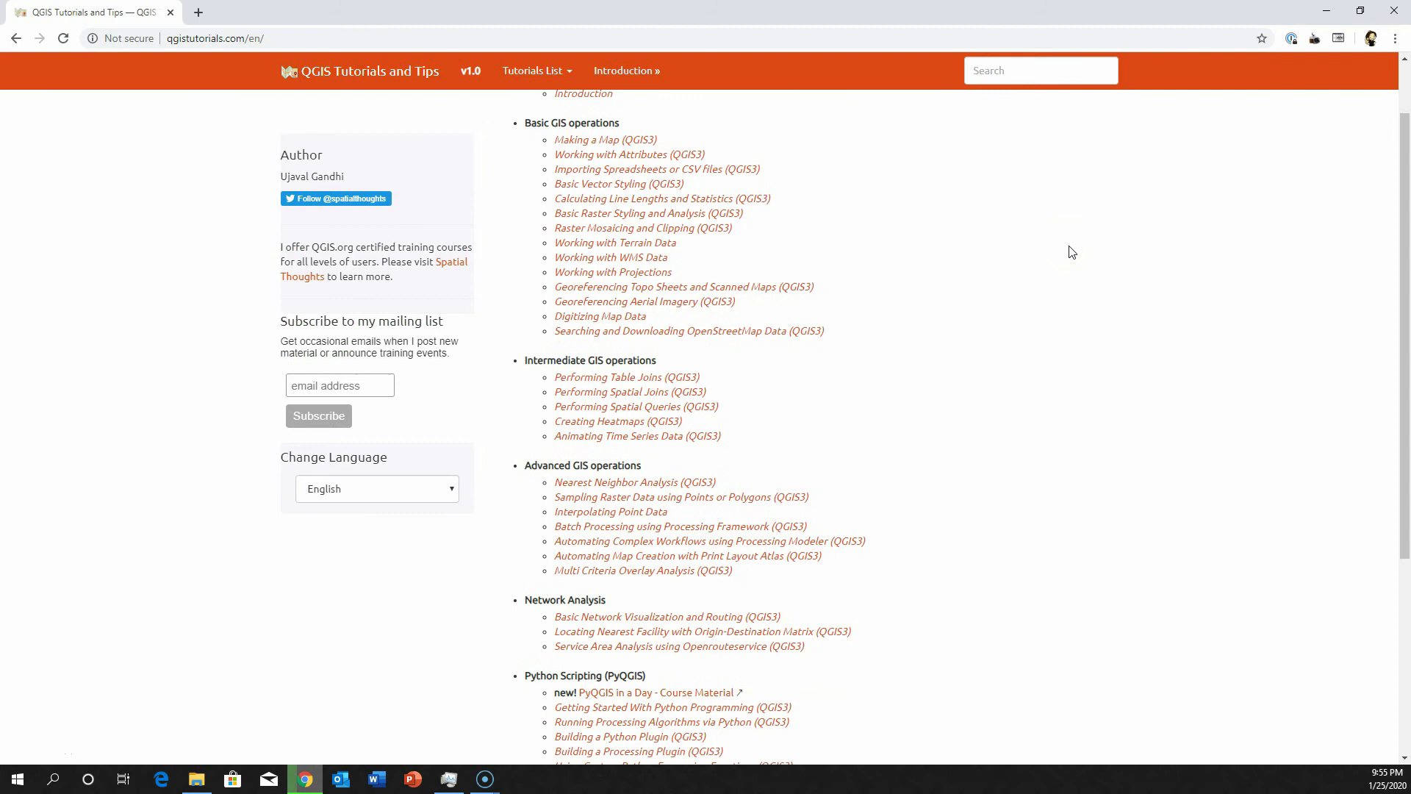
{"action": "scroll", "coordinate": [1072, 253], "scroll_direction": "down", "scroll_amount": 1}
{"action": "scroll", "coordinate": [1072, 252], "scroll_direction": "down", "scroll_amount": 1}
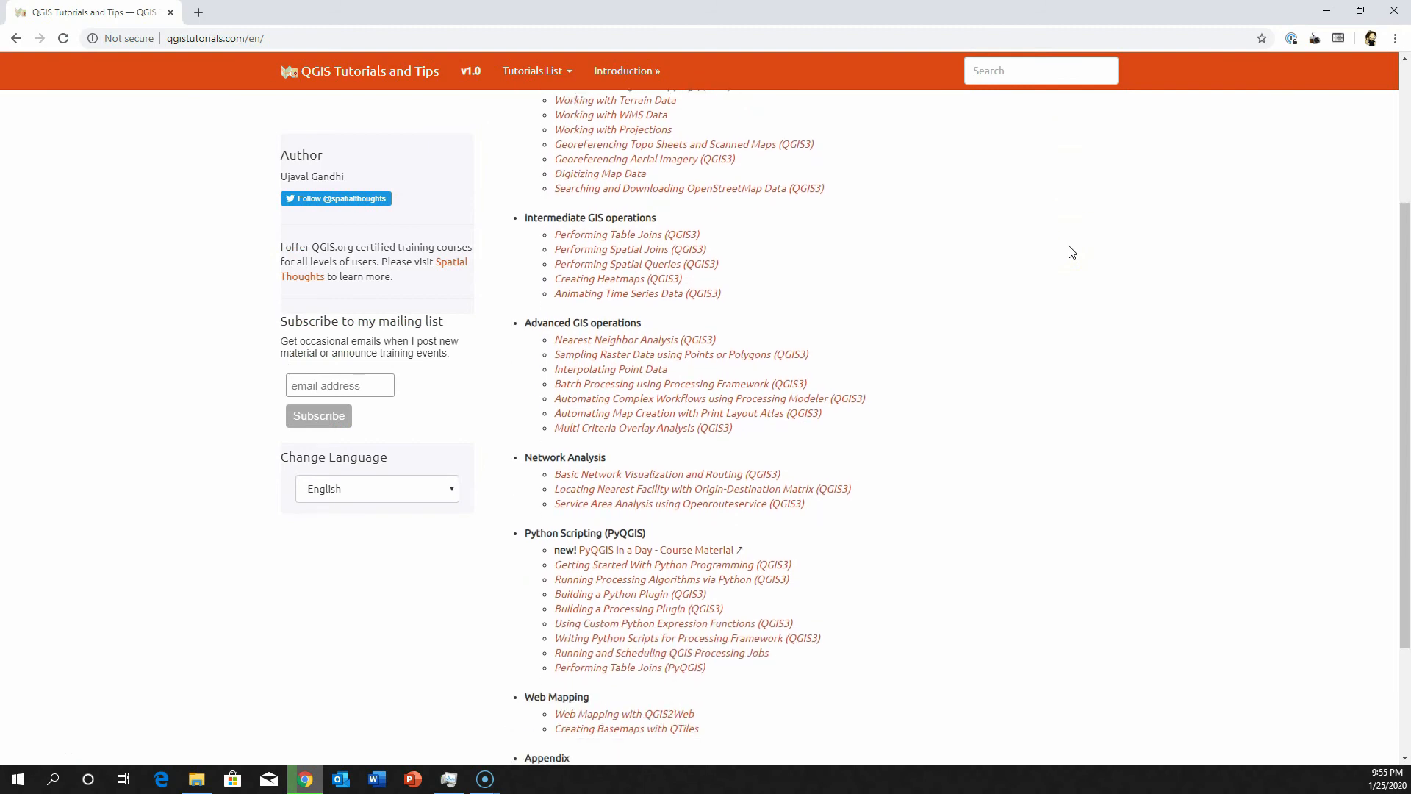
{"action": "scroll", "coordinate": [1072, 252], "scroll_direction": "down", "scroll_amount": 1}
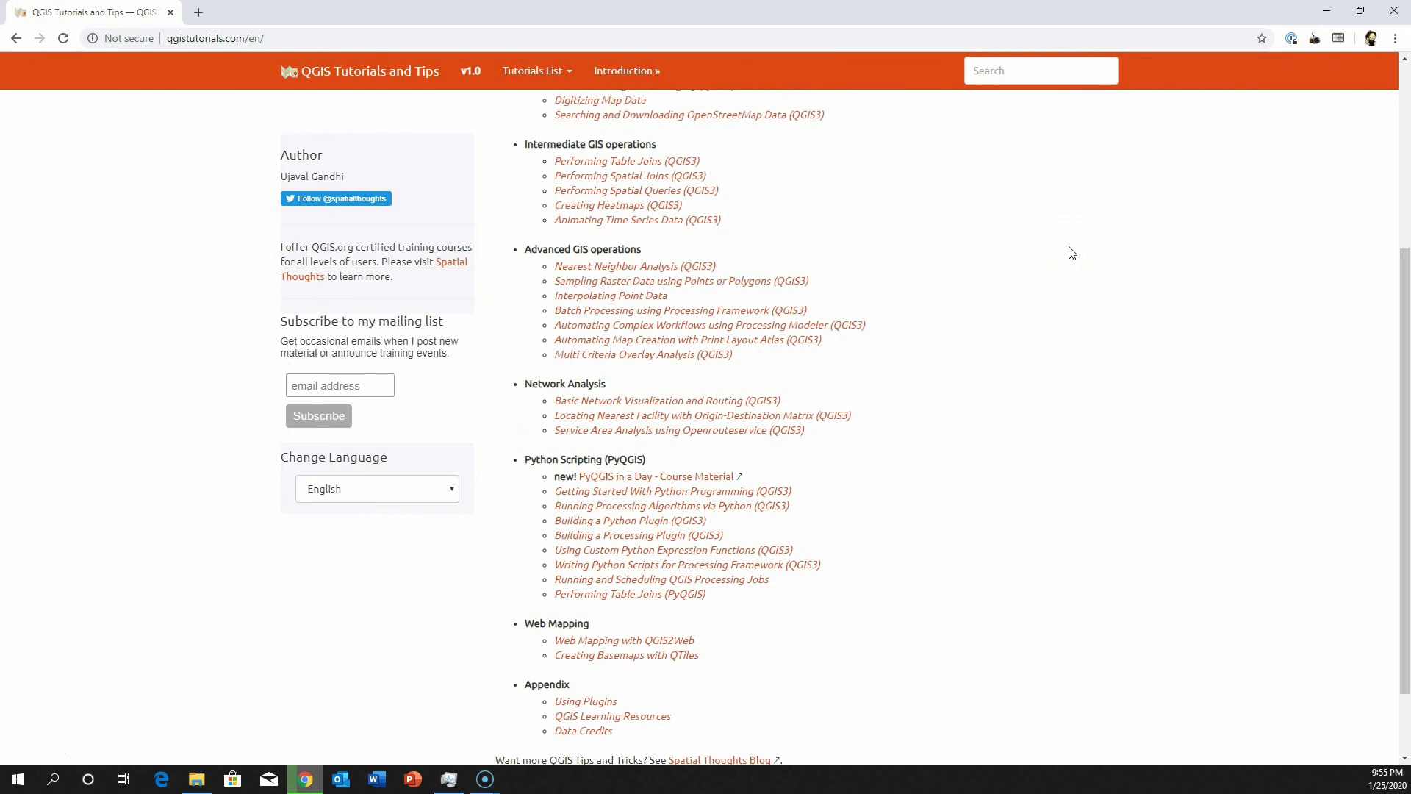
{"action": "scroll", "coordinate": [1072, 252], "scroll_direction": "down", "scroll_amount": 1}
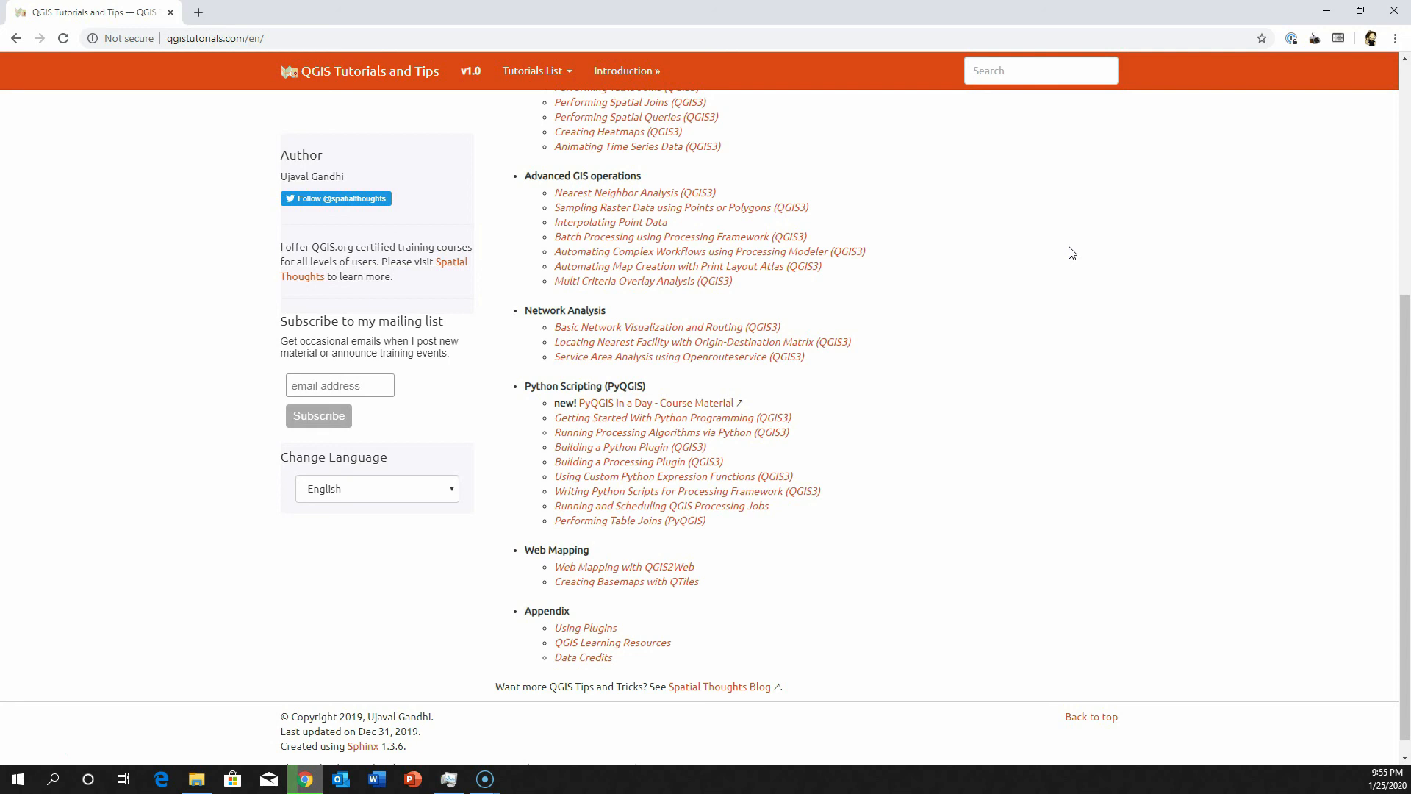
{"action": "scroll", "coordinate": [1073, 253], "scroll_direction": "up", "scroll_amount": 1}
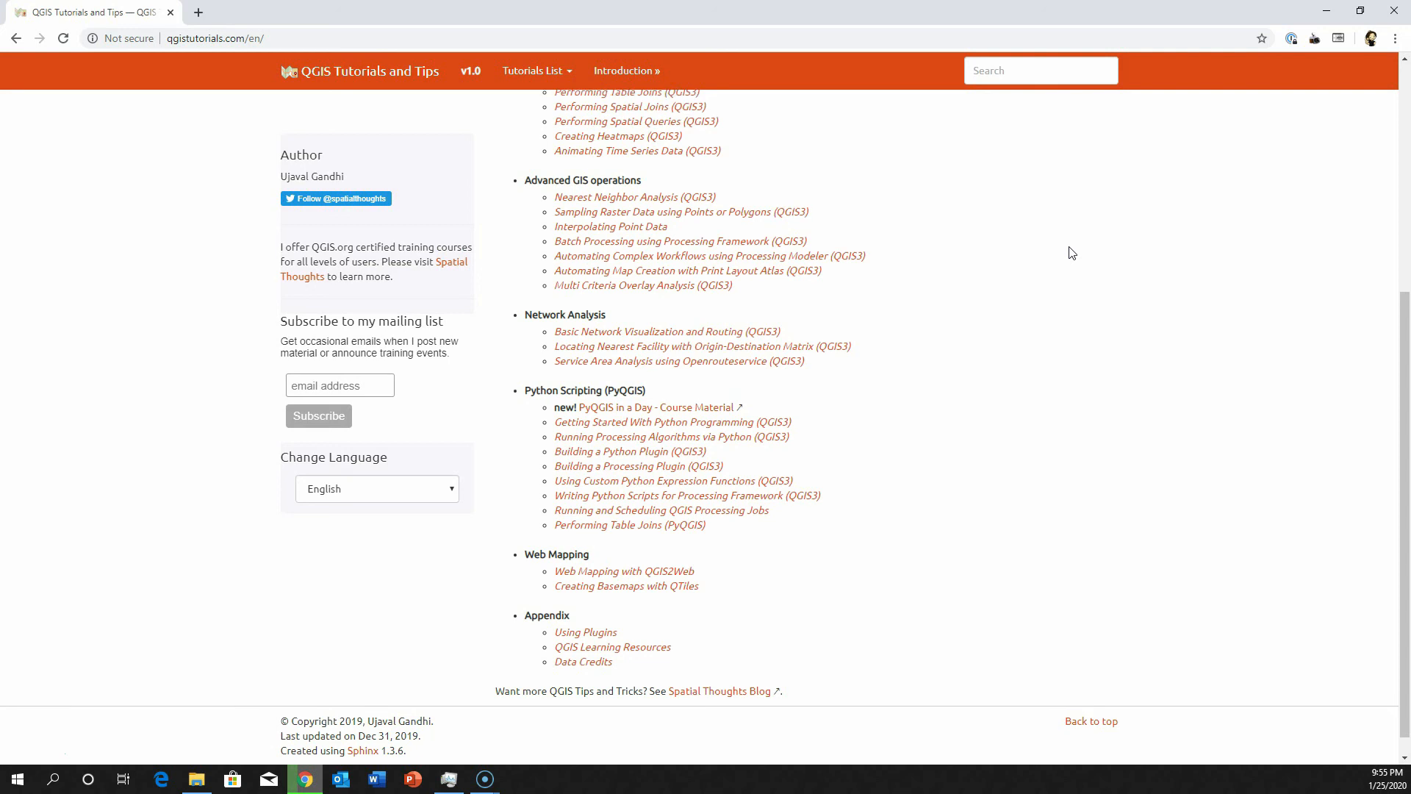
{"action": "scroll", "coordinate": [1072, 253], "scroll_direction": "up", "scroll_amount": 2}
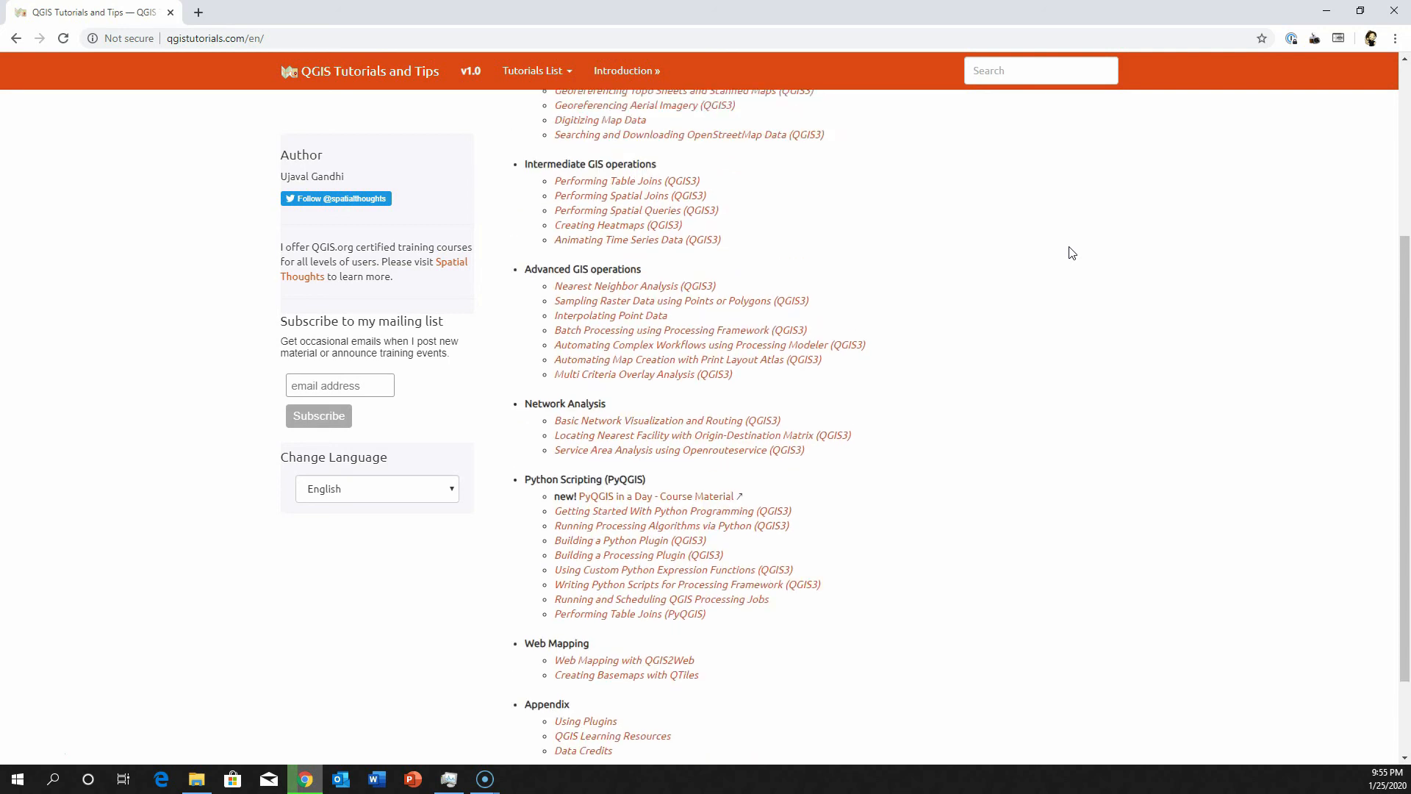
{"action": "scroll", "coordinate": [1072, 253], "scroll_direction": "up", "scroll_amount": 3}
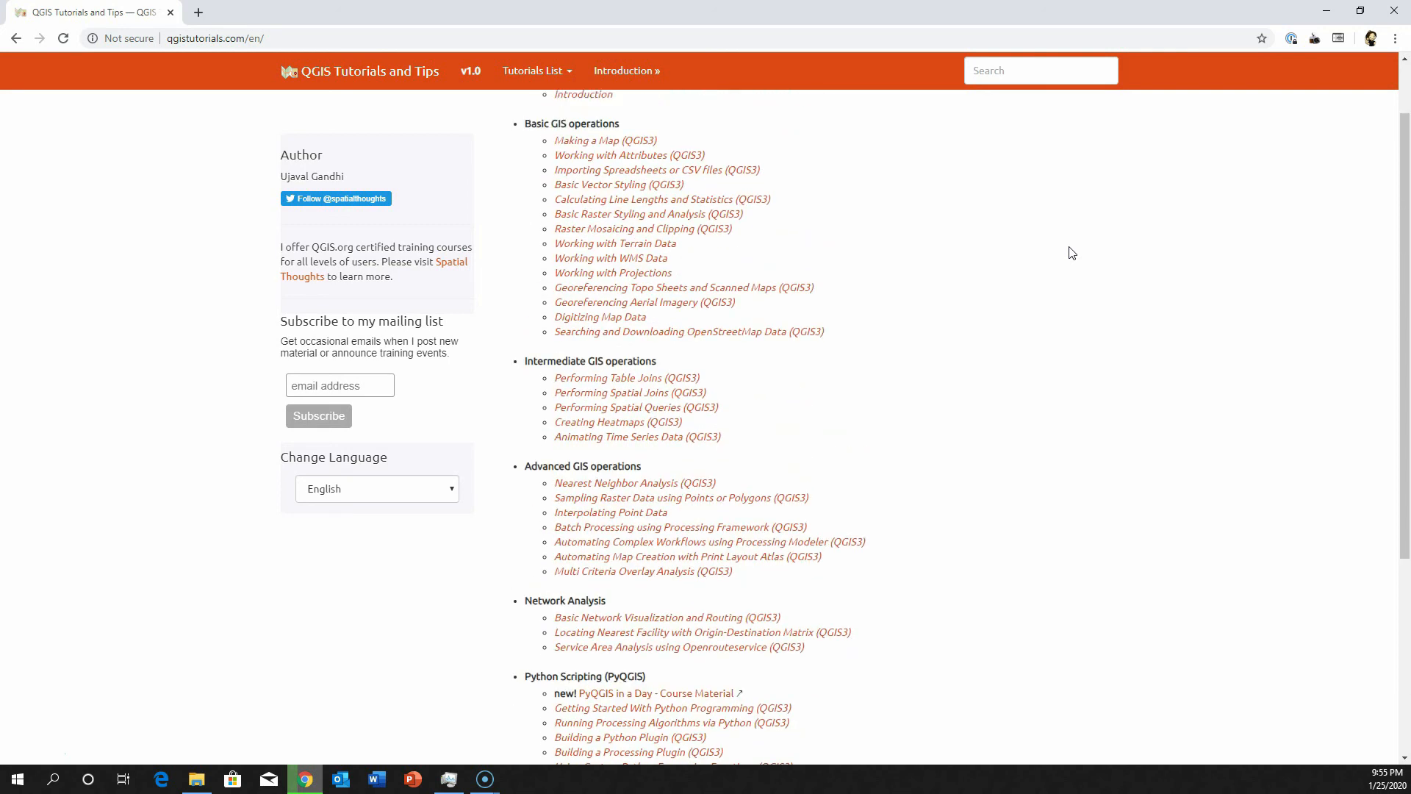
{"action": "scroll", "coordinate": [1073, 253], "scroll_direction": "up", "scroll_amount": 1}
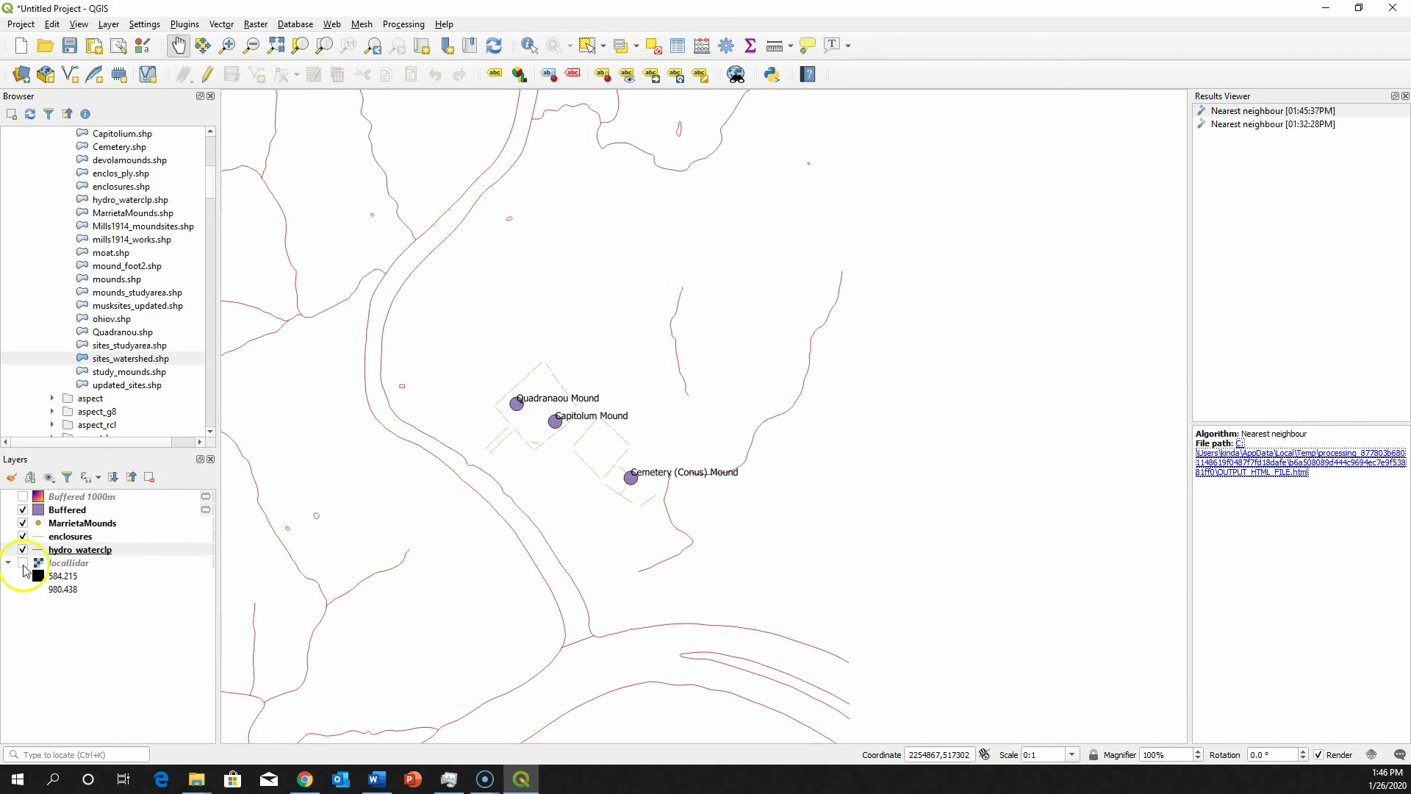
Step: Return to QGIS and show the locallidar raster layer beneath the mound and hydrology layers
{"action": "left_click", "coordinate": [24, 564]}
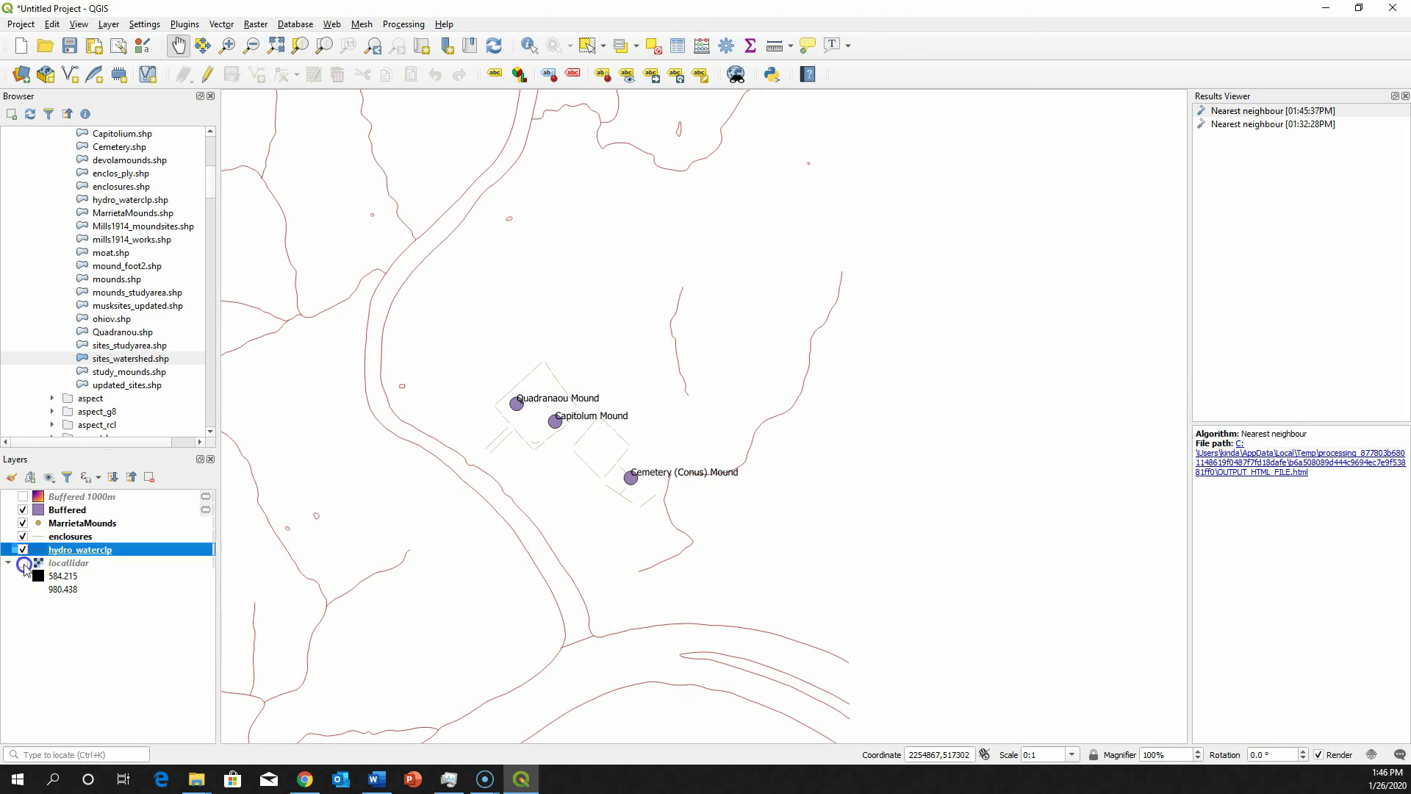
{"action": "left_click", "coordinate": [23, 564]}
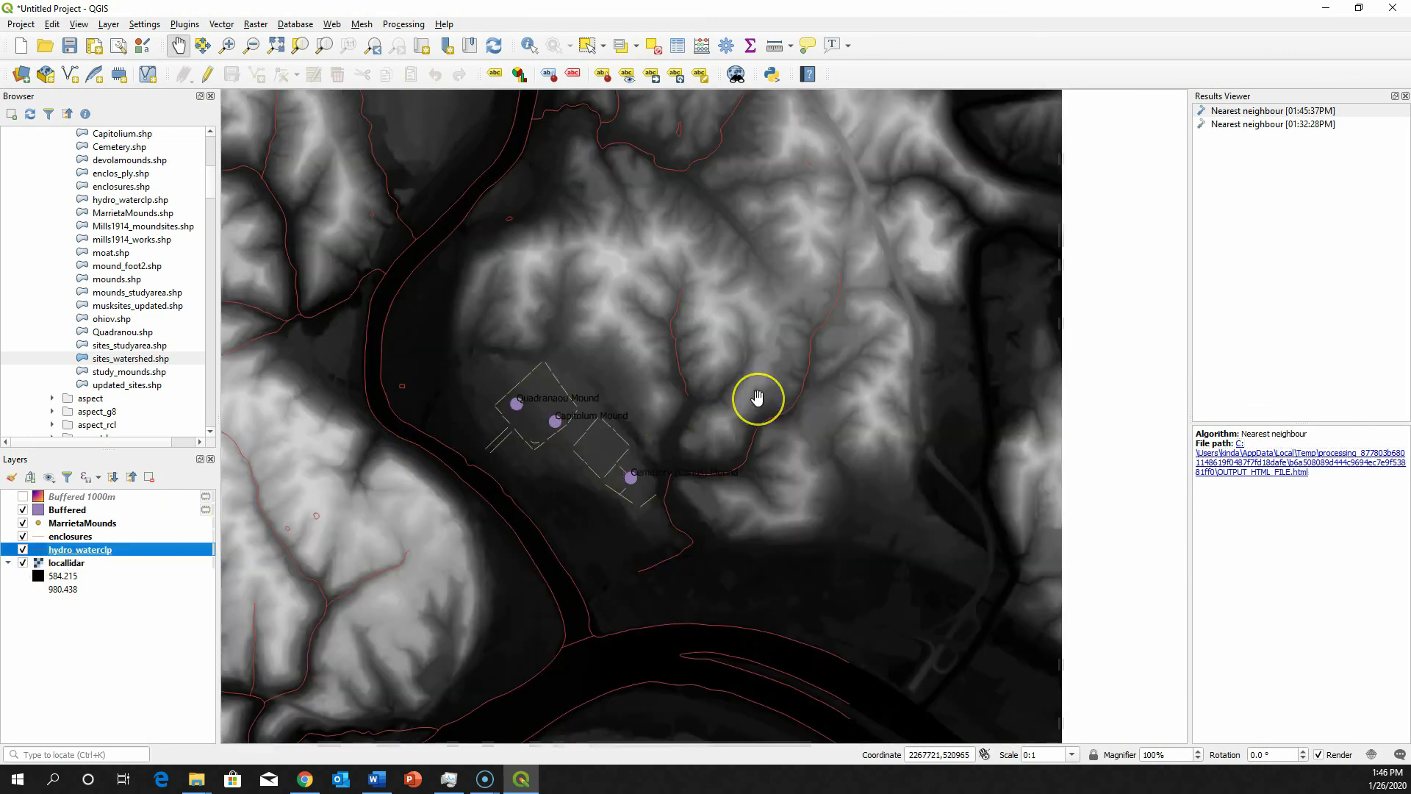